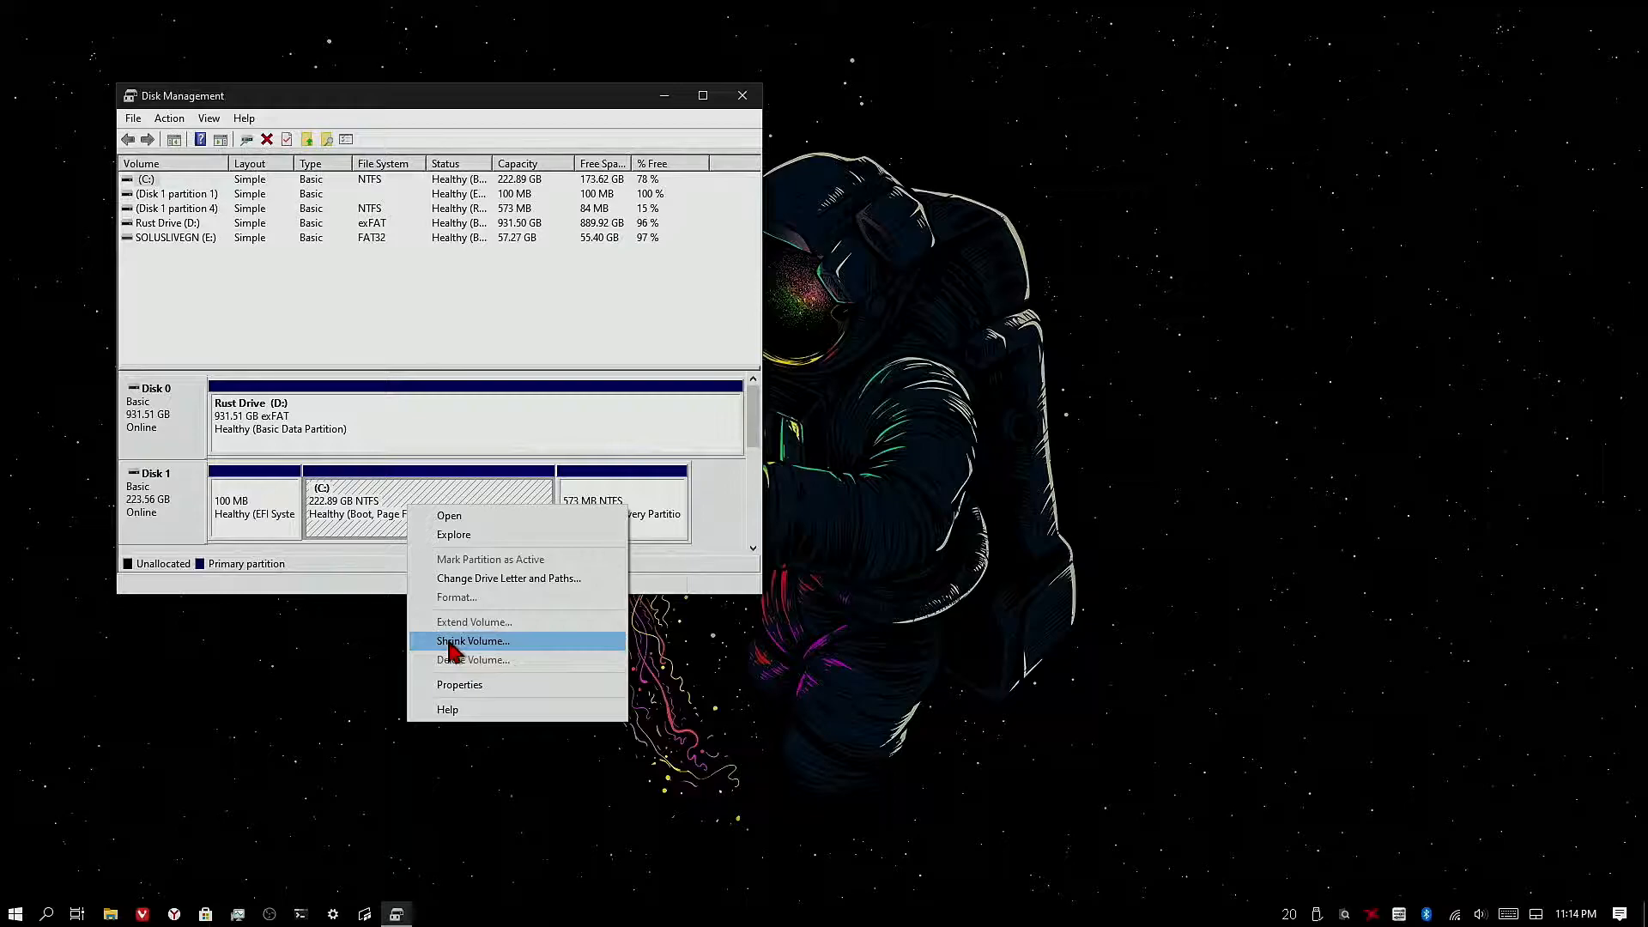
Shrink the C: volume on Disk 1 by 64800 MB.
left_click(449, 644)
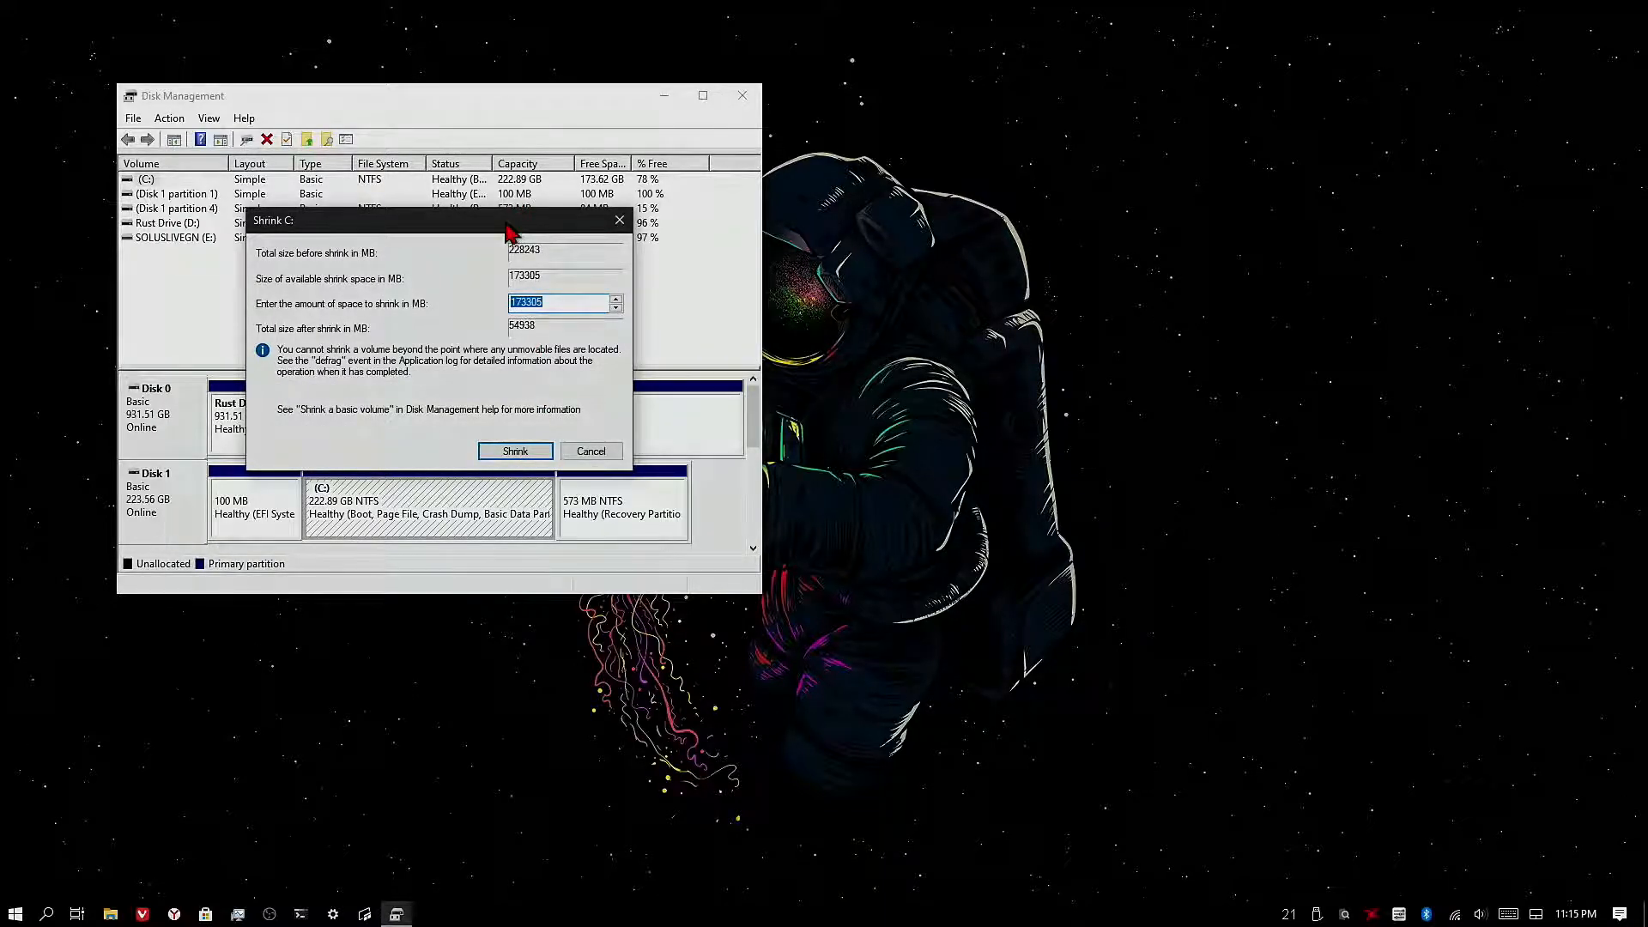
type("64800")
key("Return")
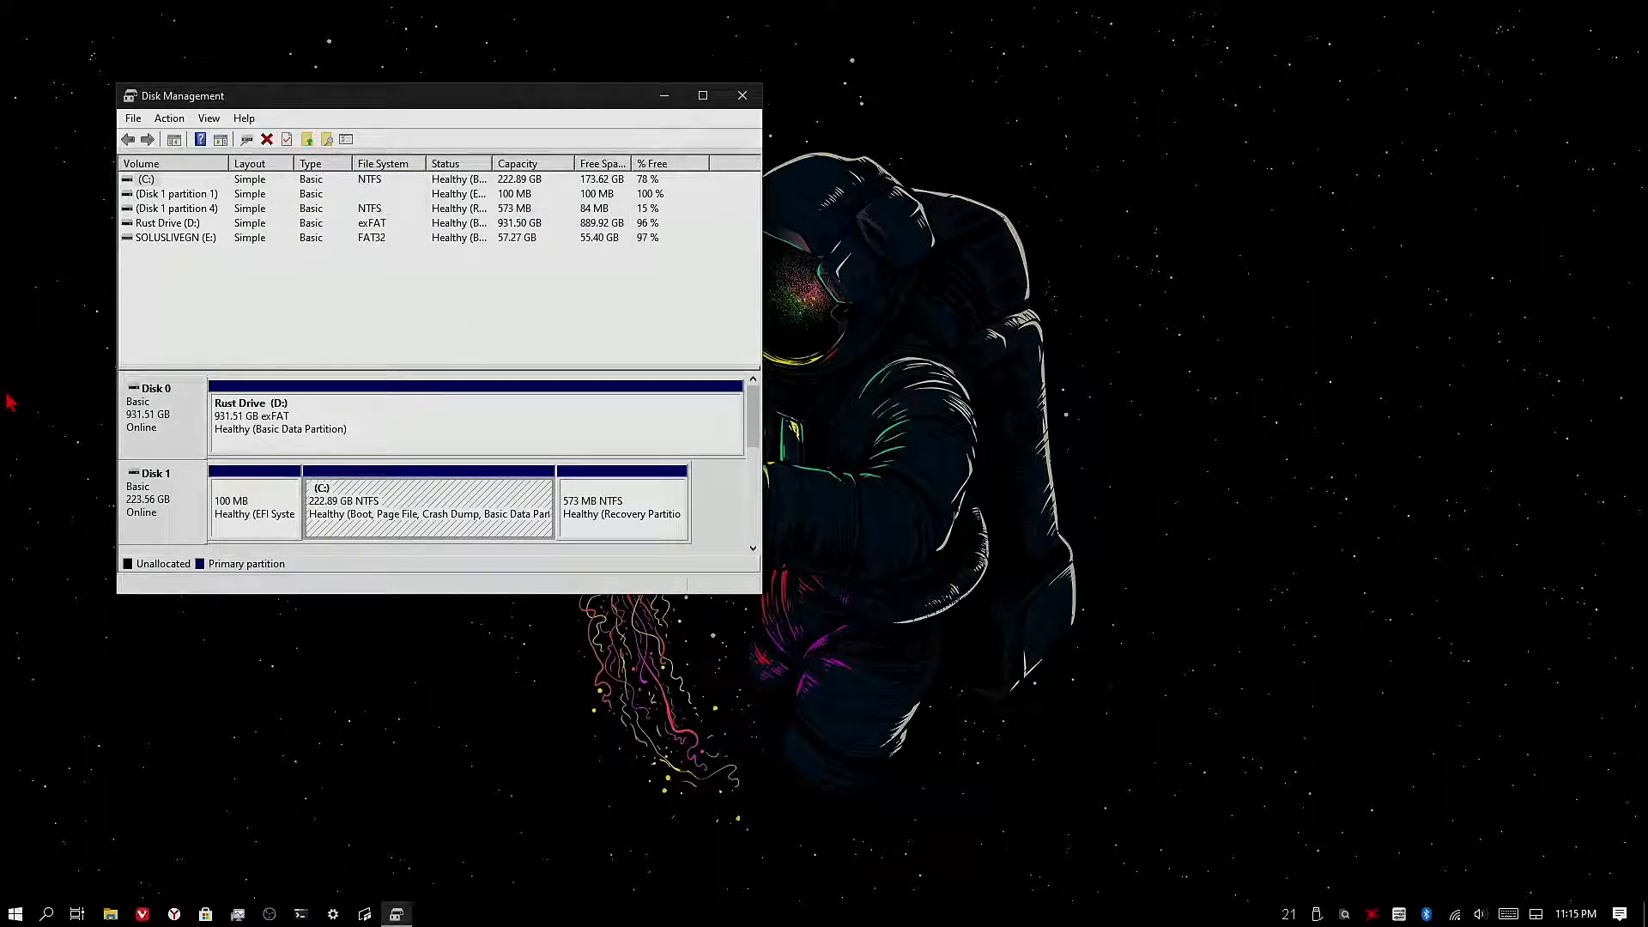
left_click(1058, 221)
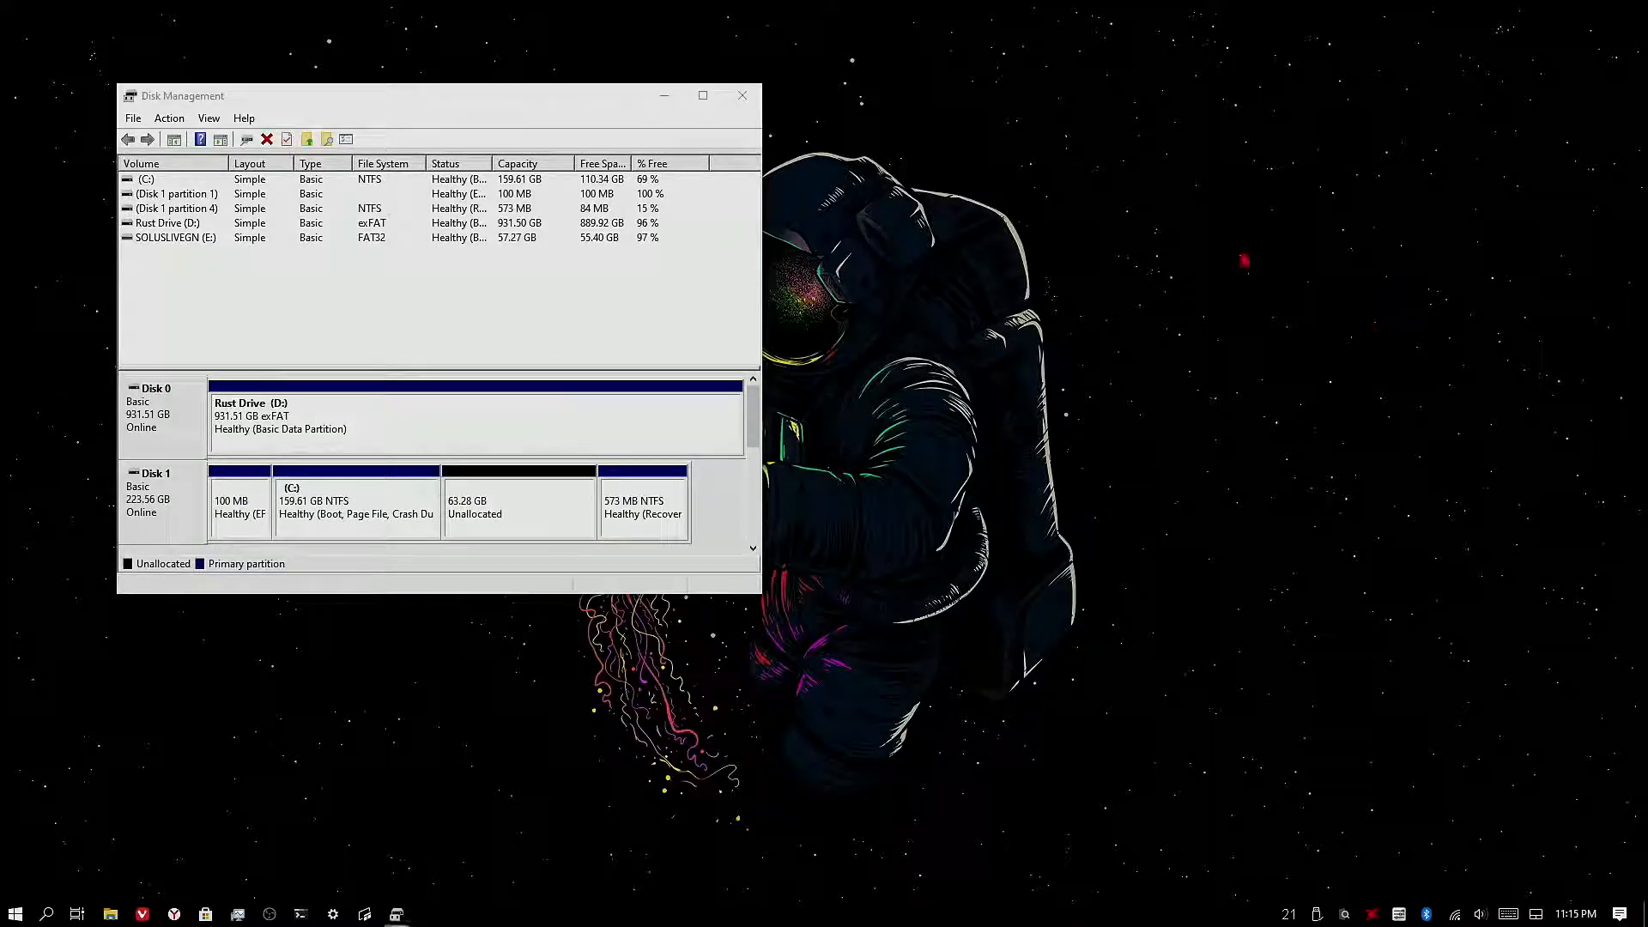
left_click_drag(622, 97, 582, 88)
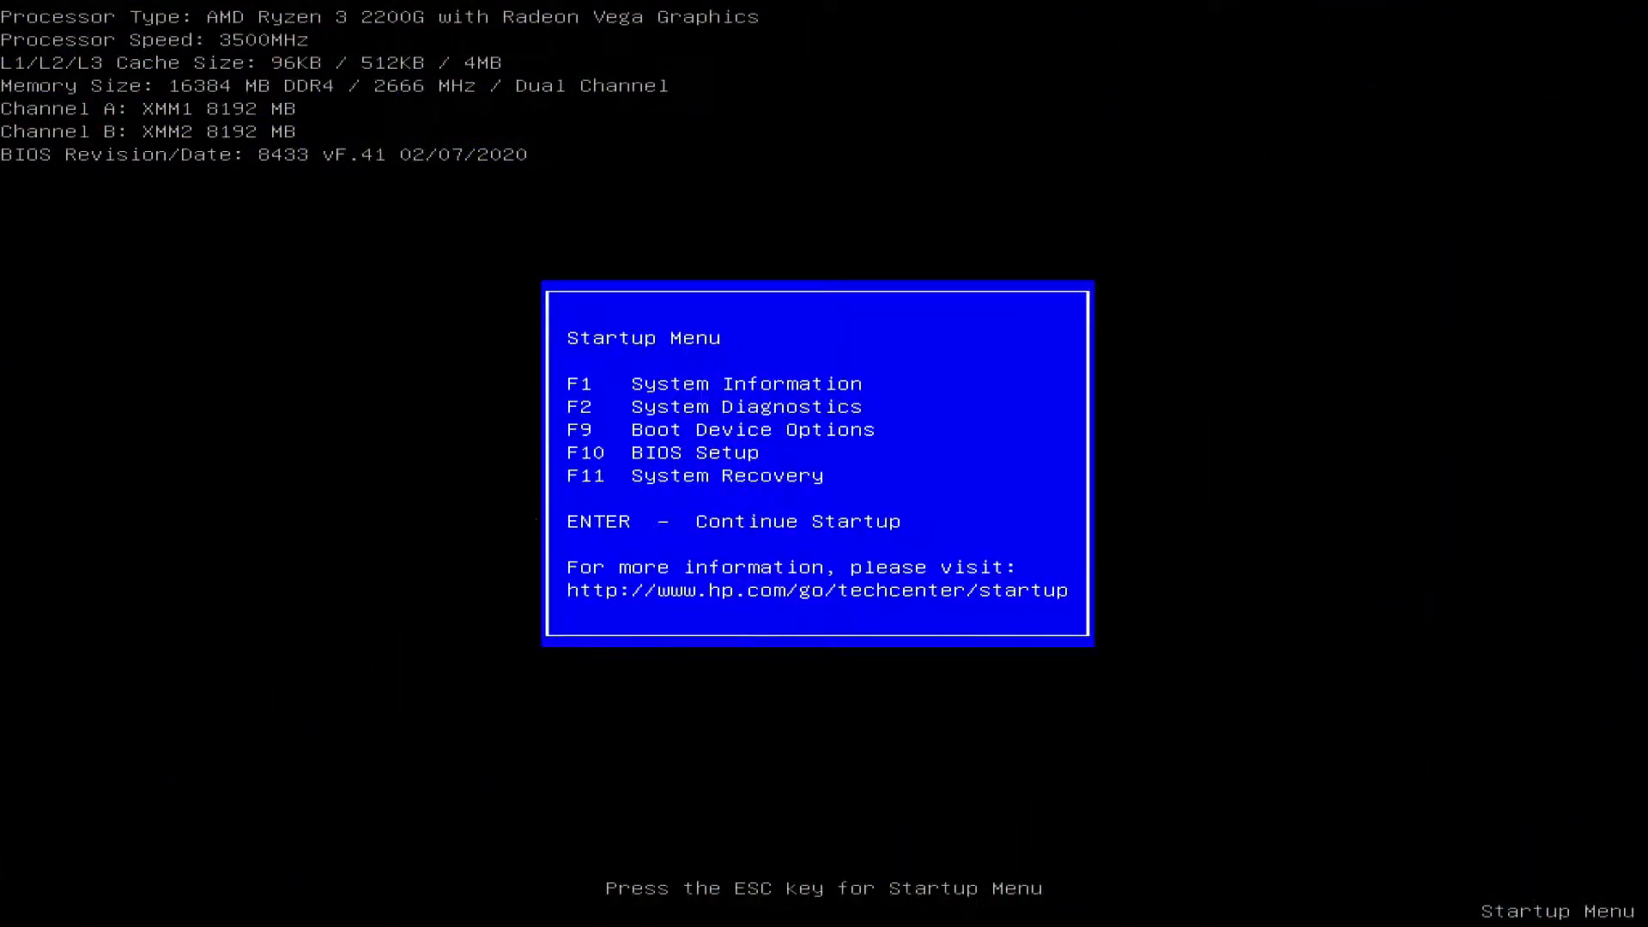
Boot the computer from the first UEFI: SanDisk device in the boot device options.
key("F9")
key("Down")
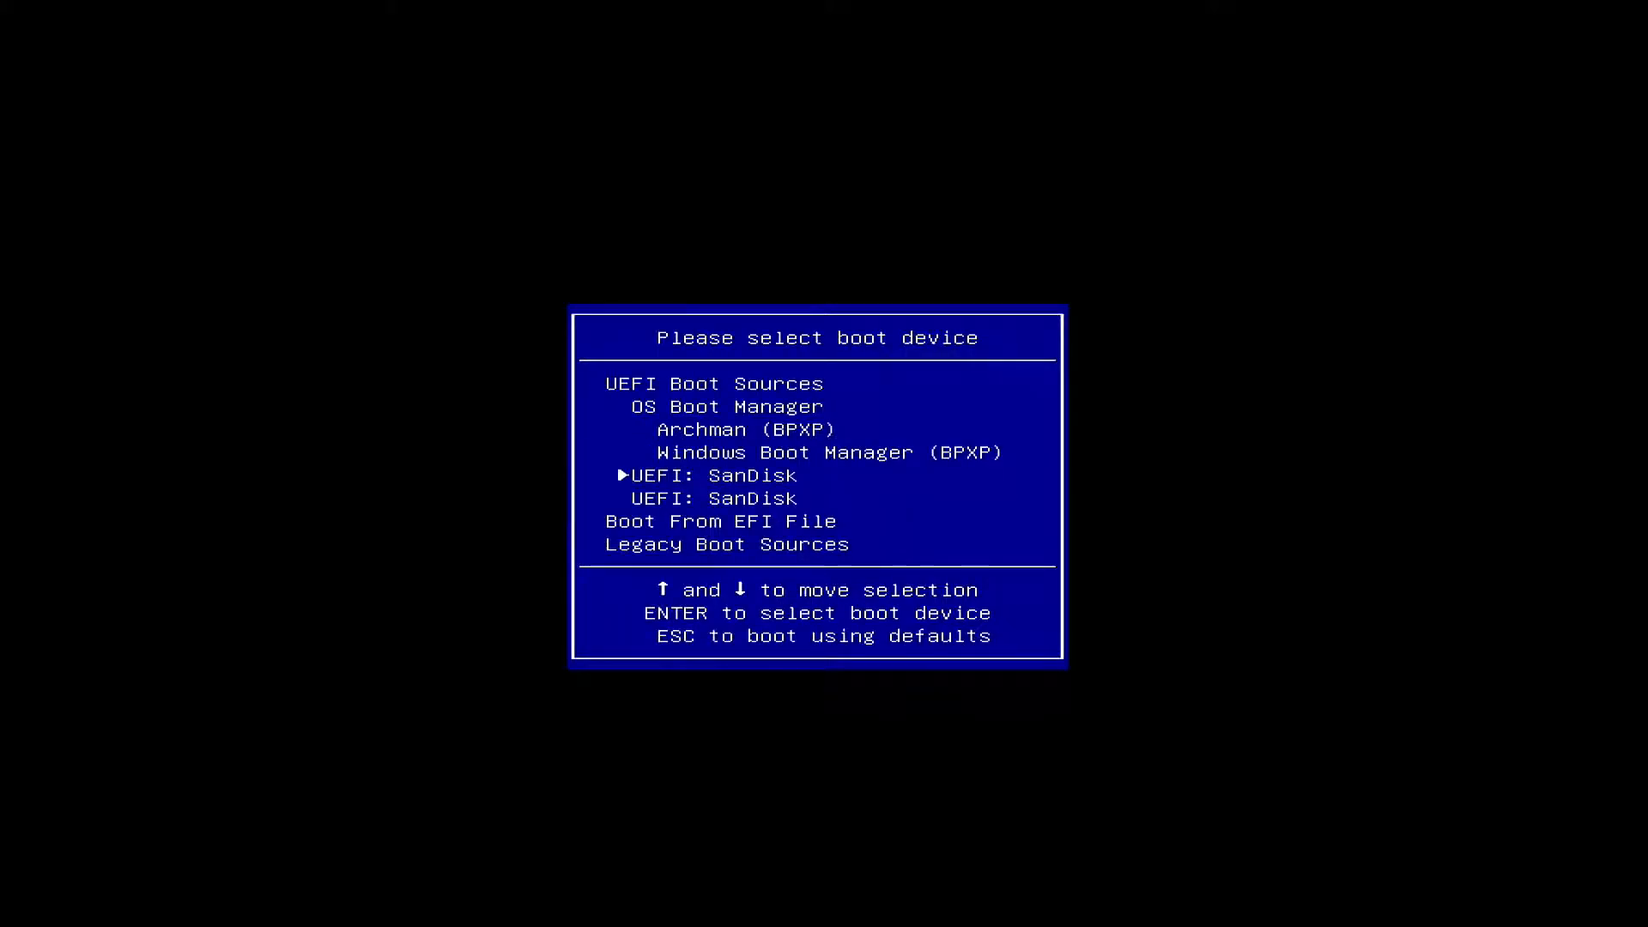
key("Return")
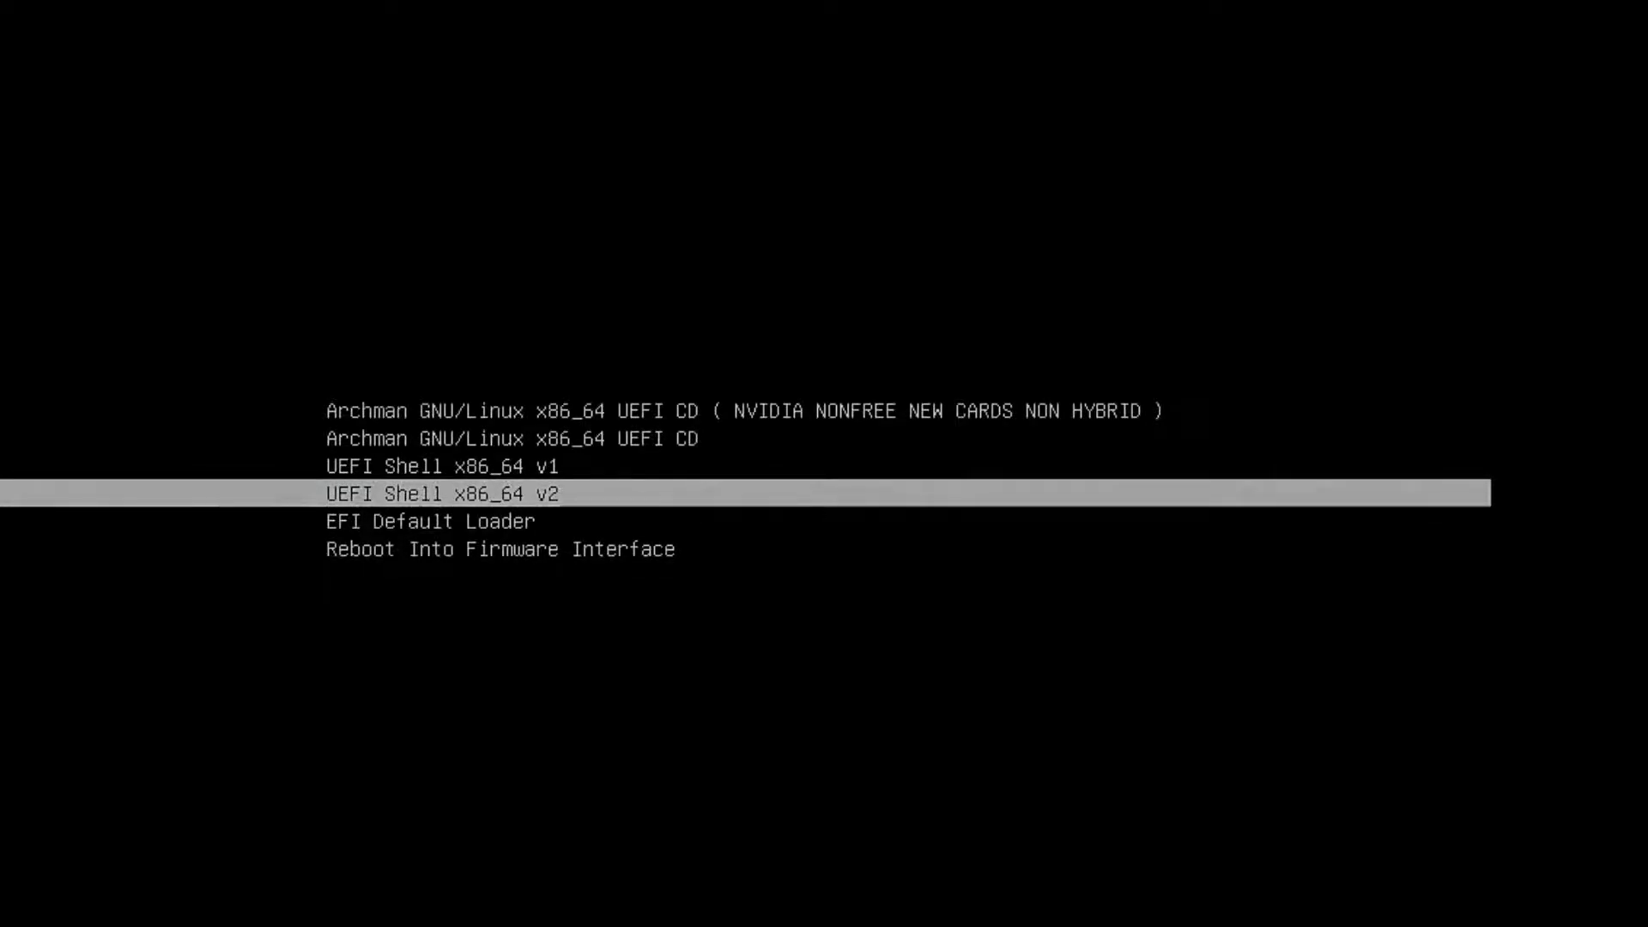
Start the Archman GNU/Linux x86_64 UEFI CD entry without the NVIDIA option and log in as liveuser.
key("Up")
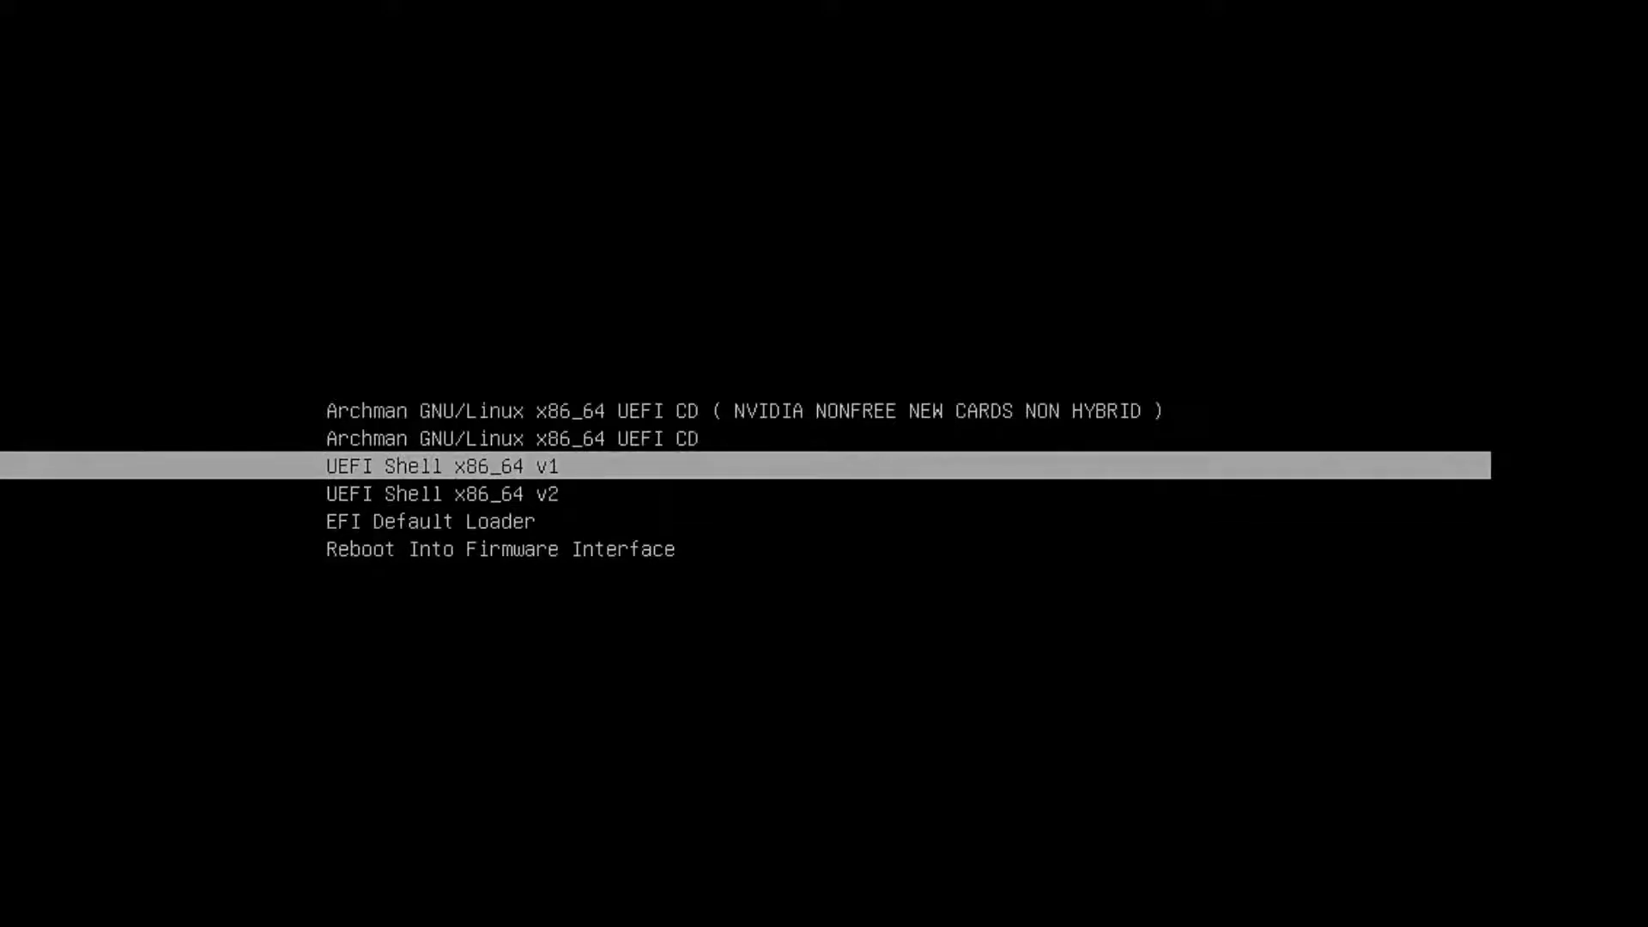
key("Up")
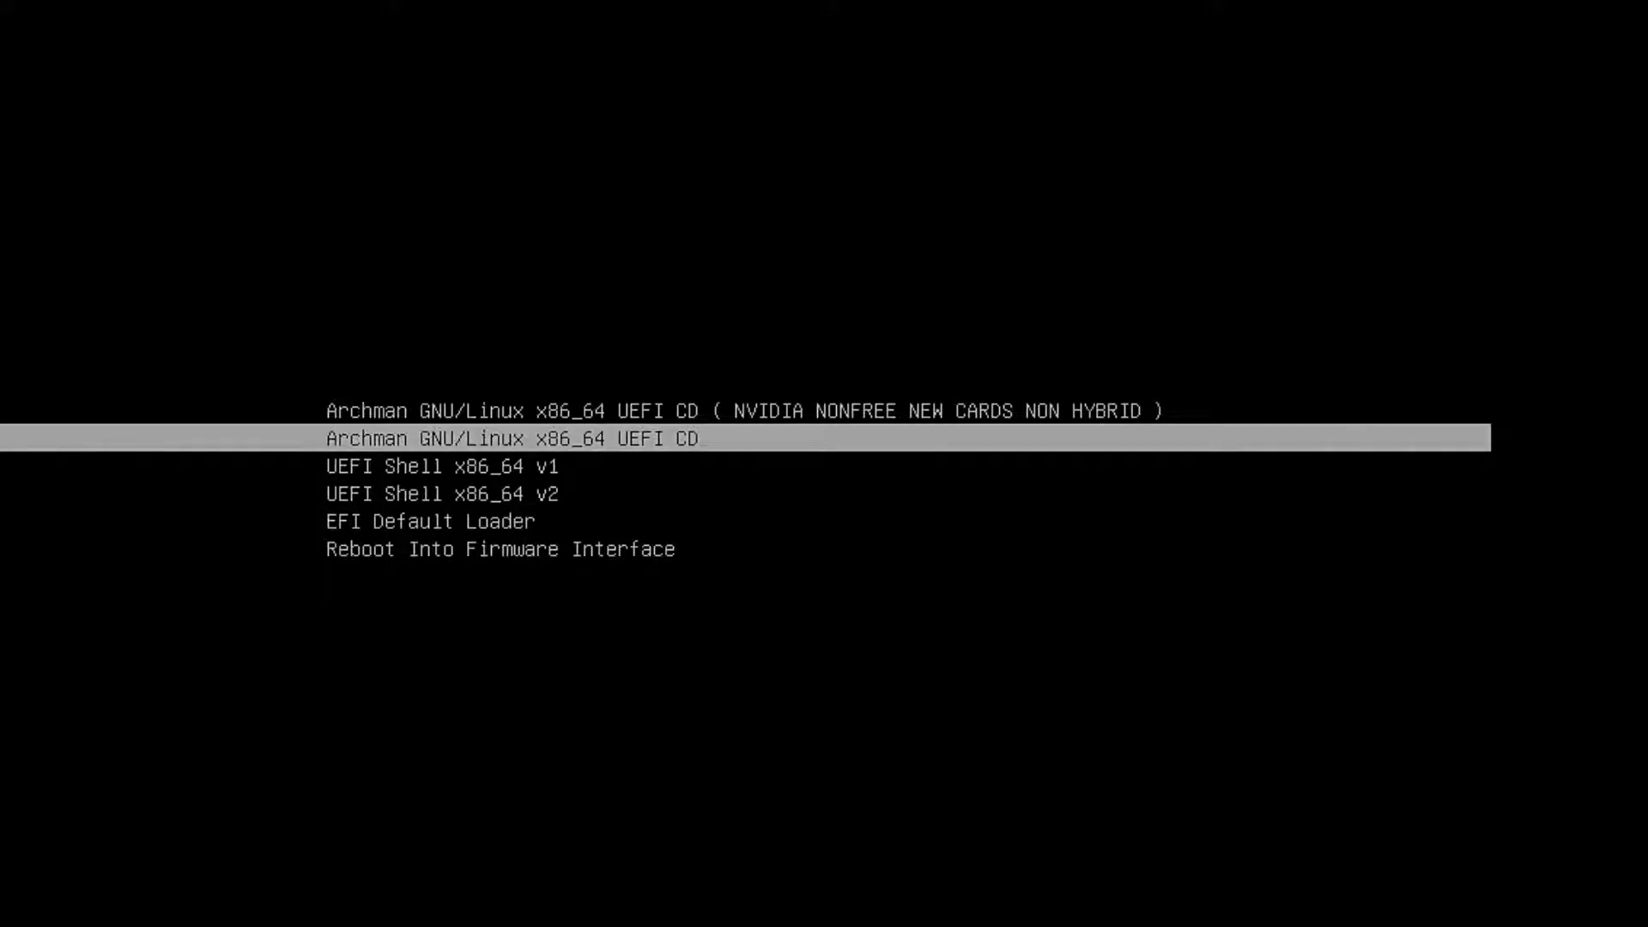
key("Return")
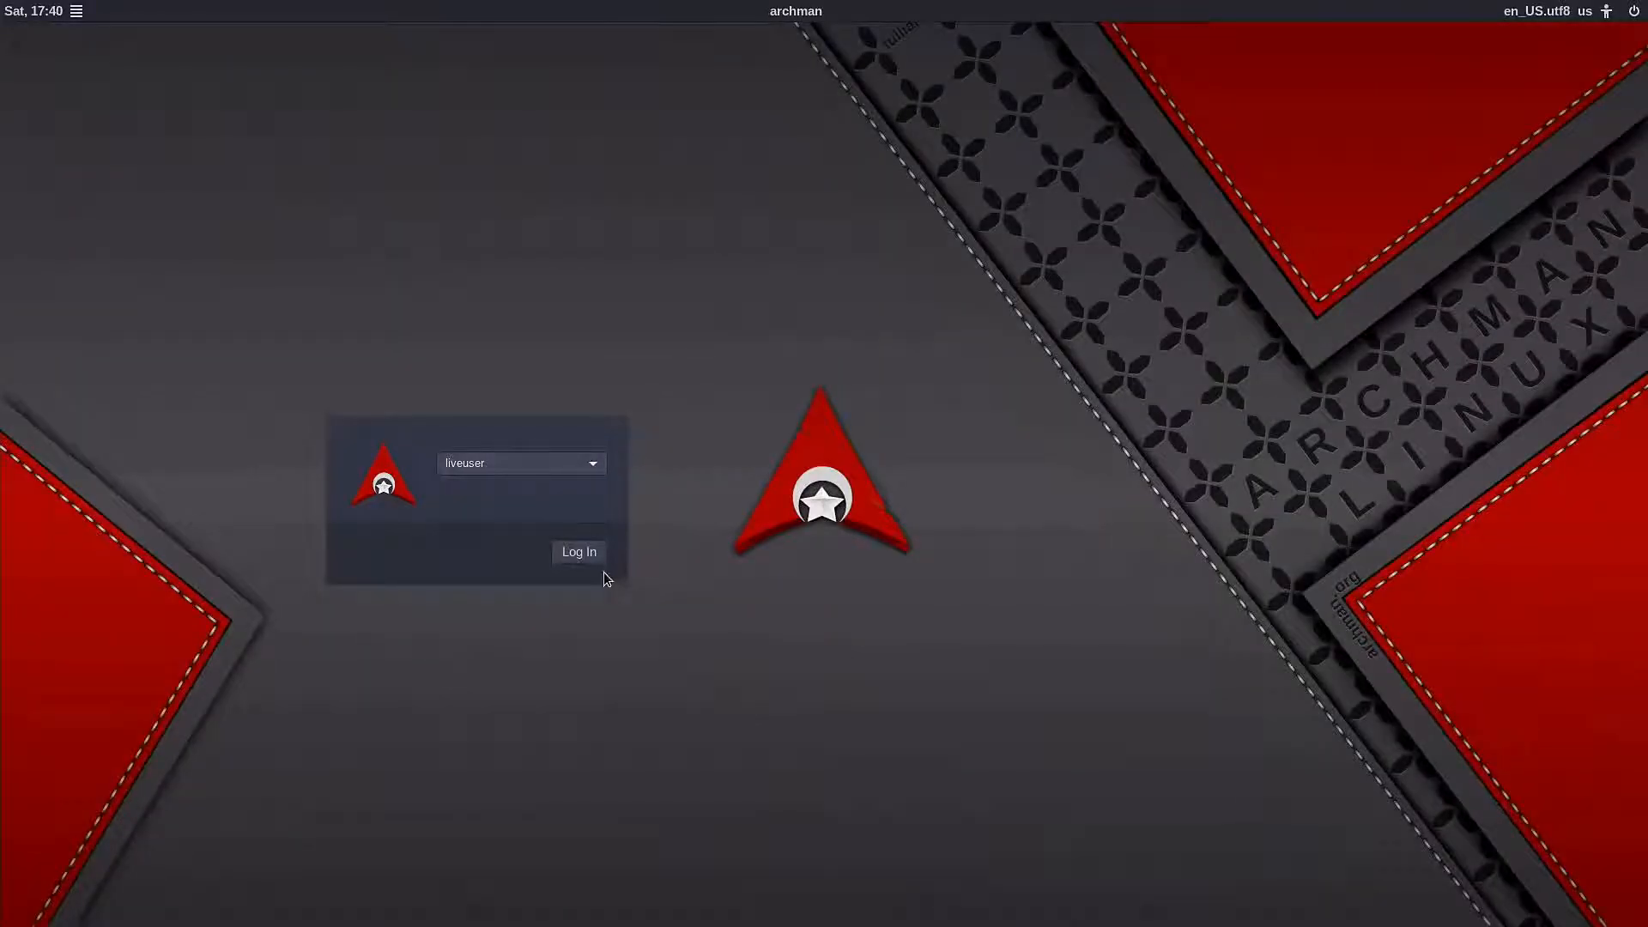
left_click(584, 554)
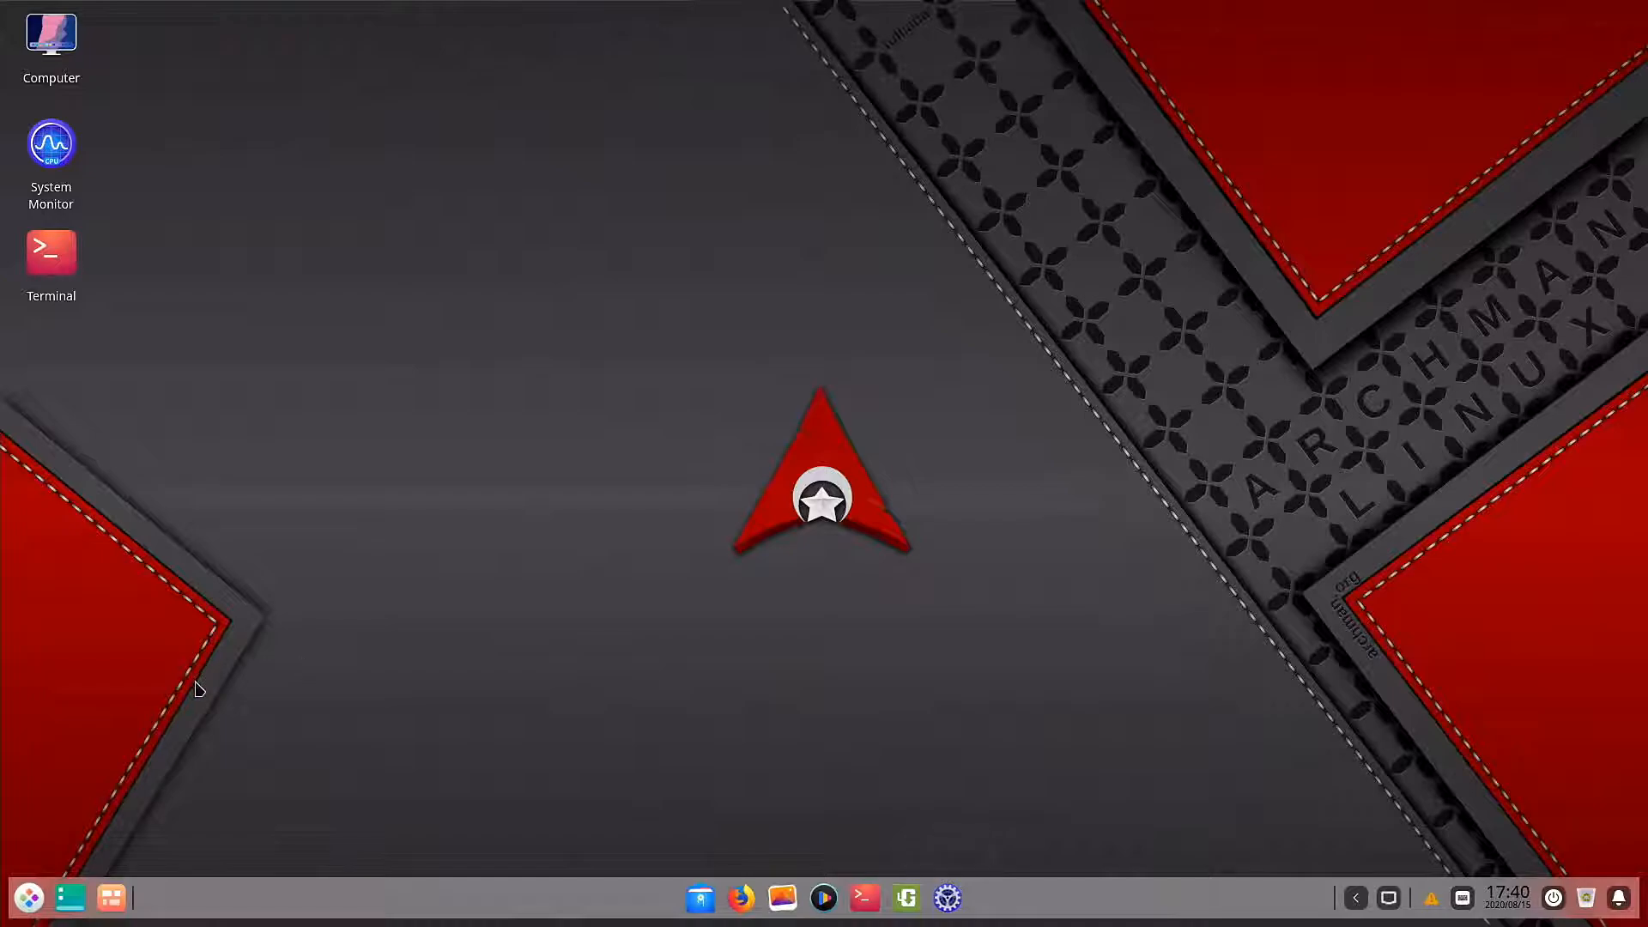
Search the applications for "dis" and open the Disks utility.
left_click(30, 898)
scroll(221, 524, "down", 3)
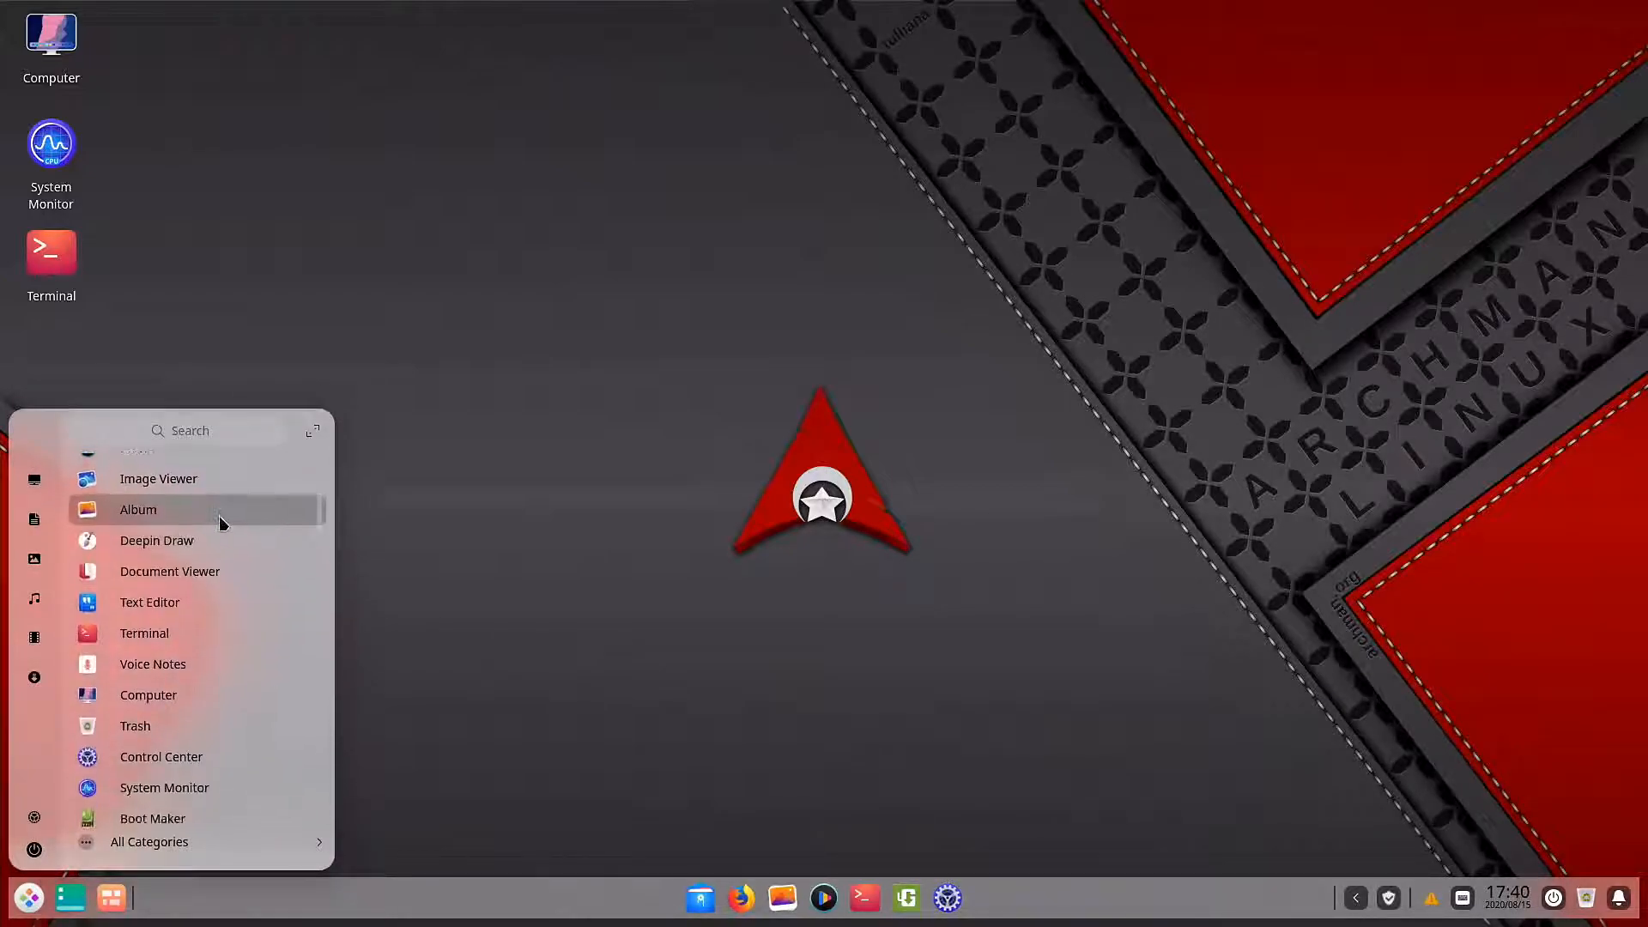
scroll(222, 524, "up", 3)
left_click(214, 431)
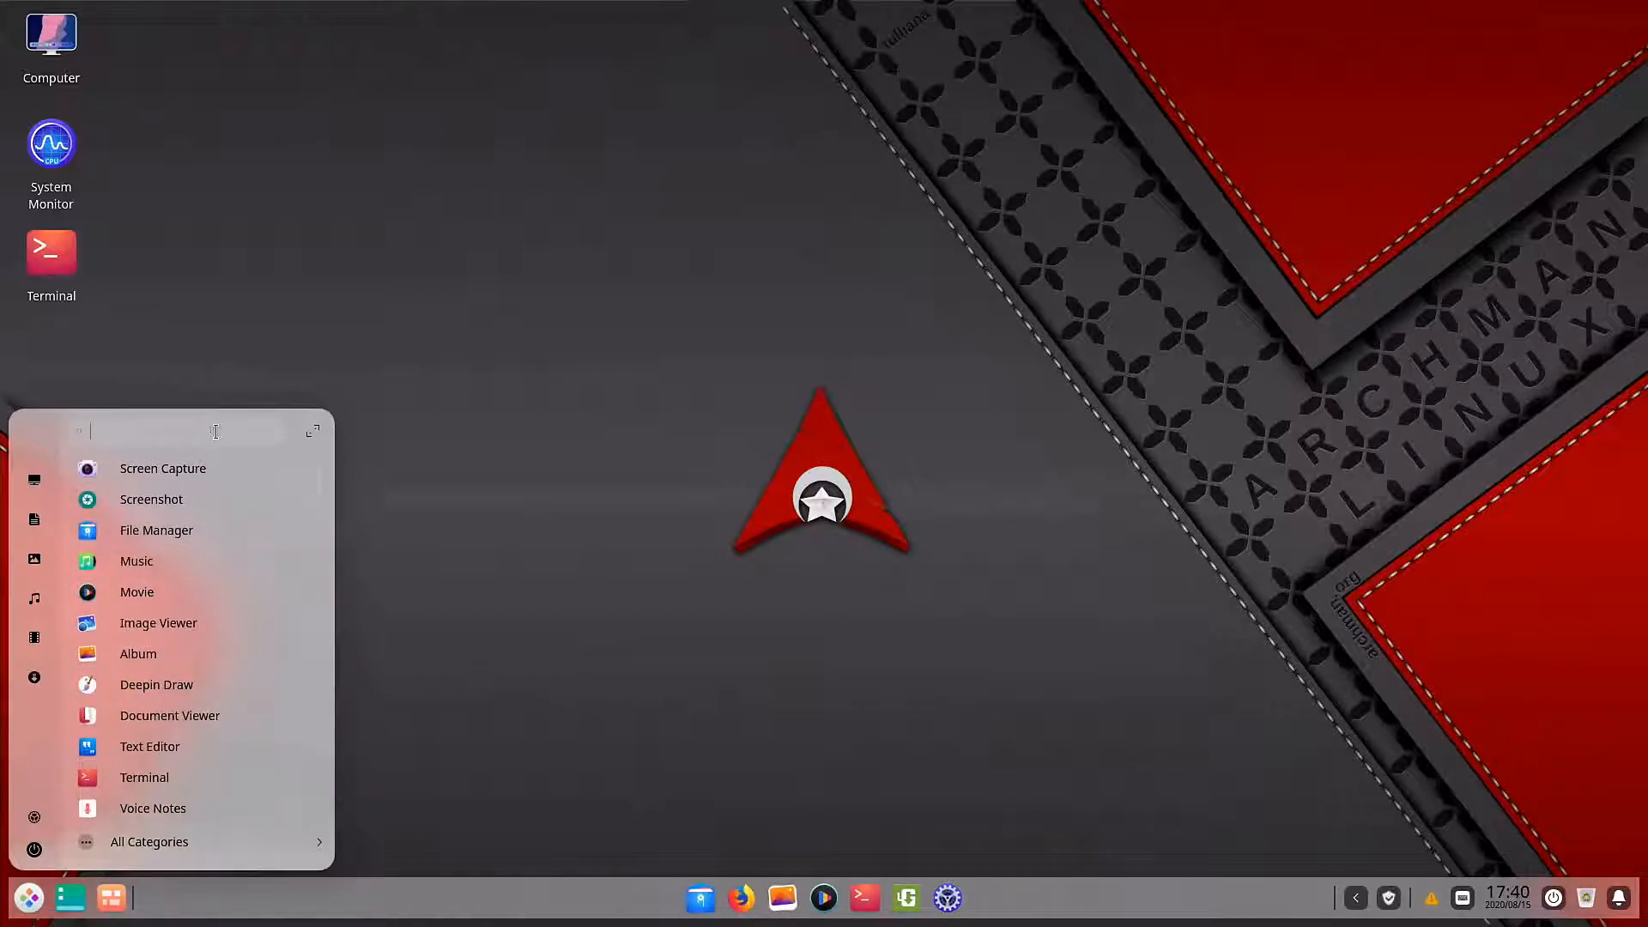
type("dis")
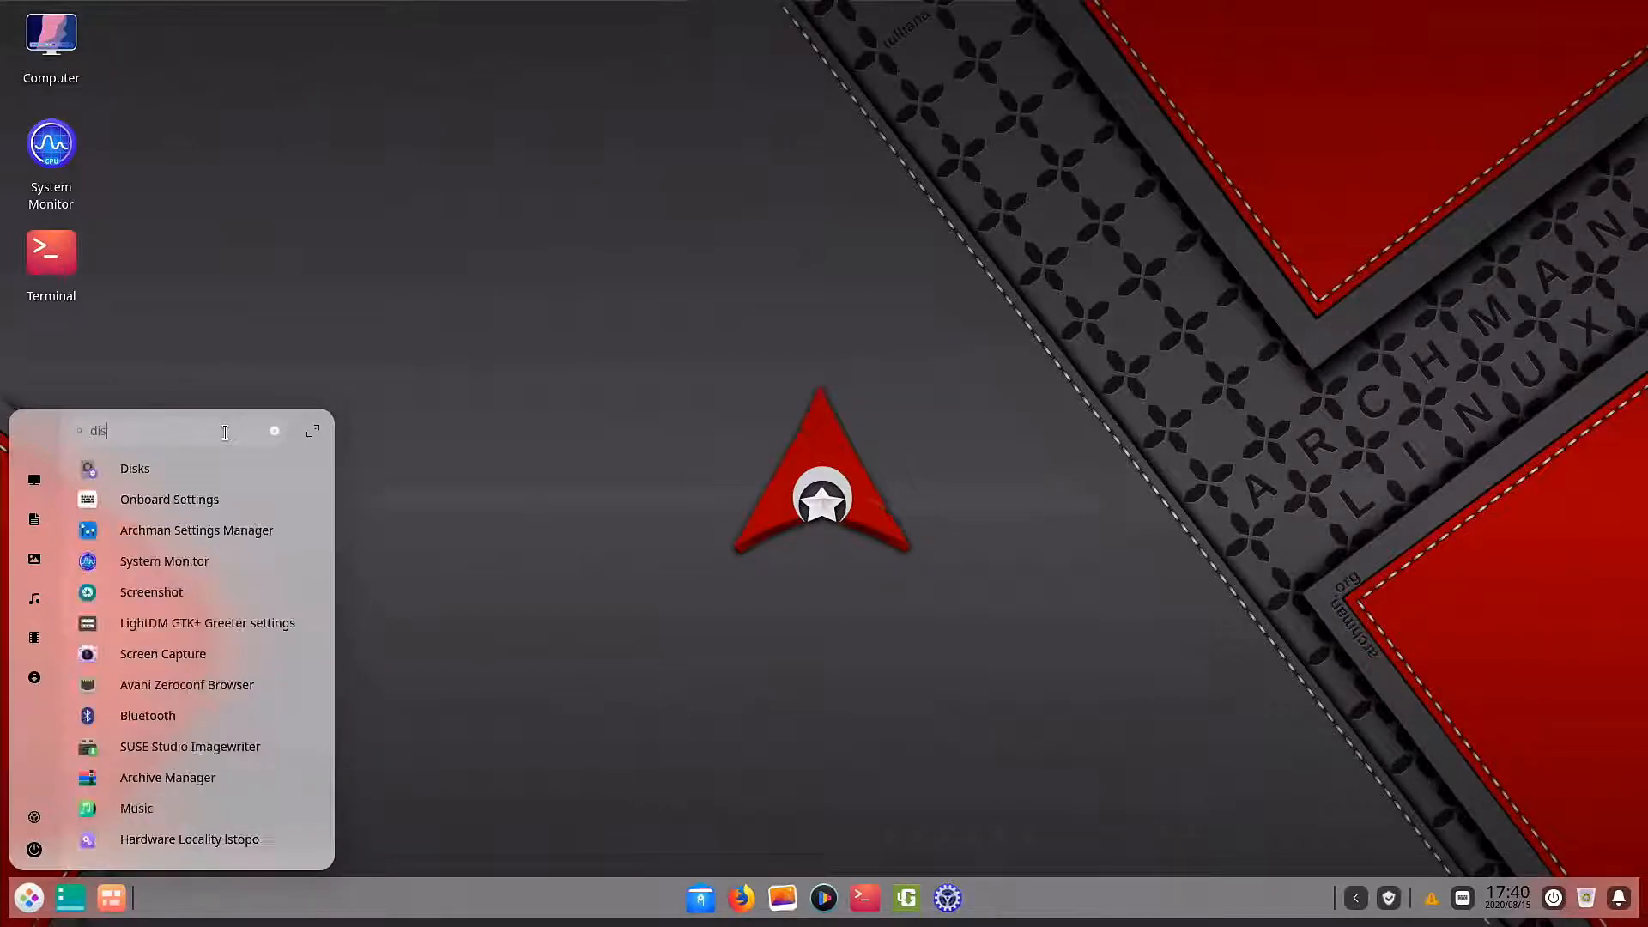
left_click(163, 470)
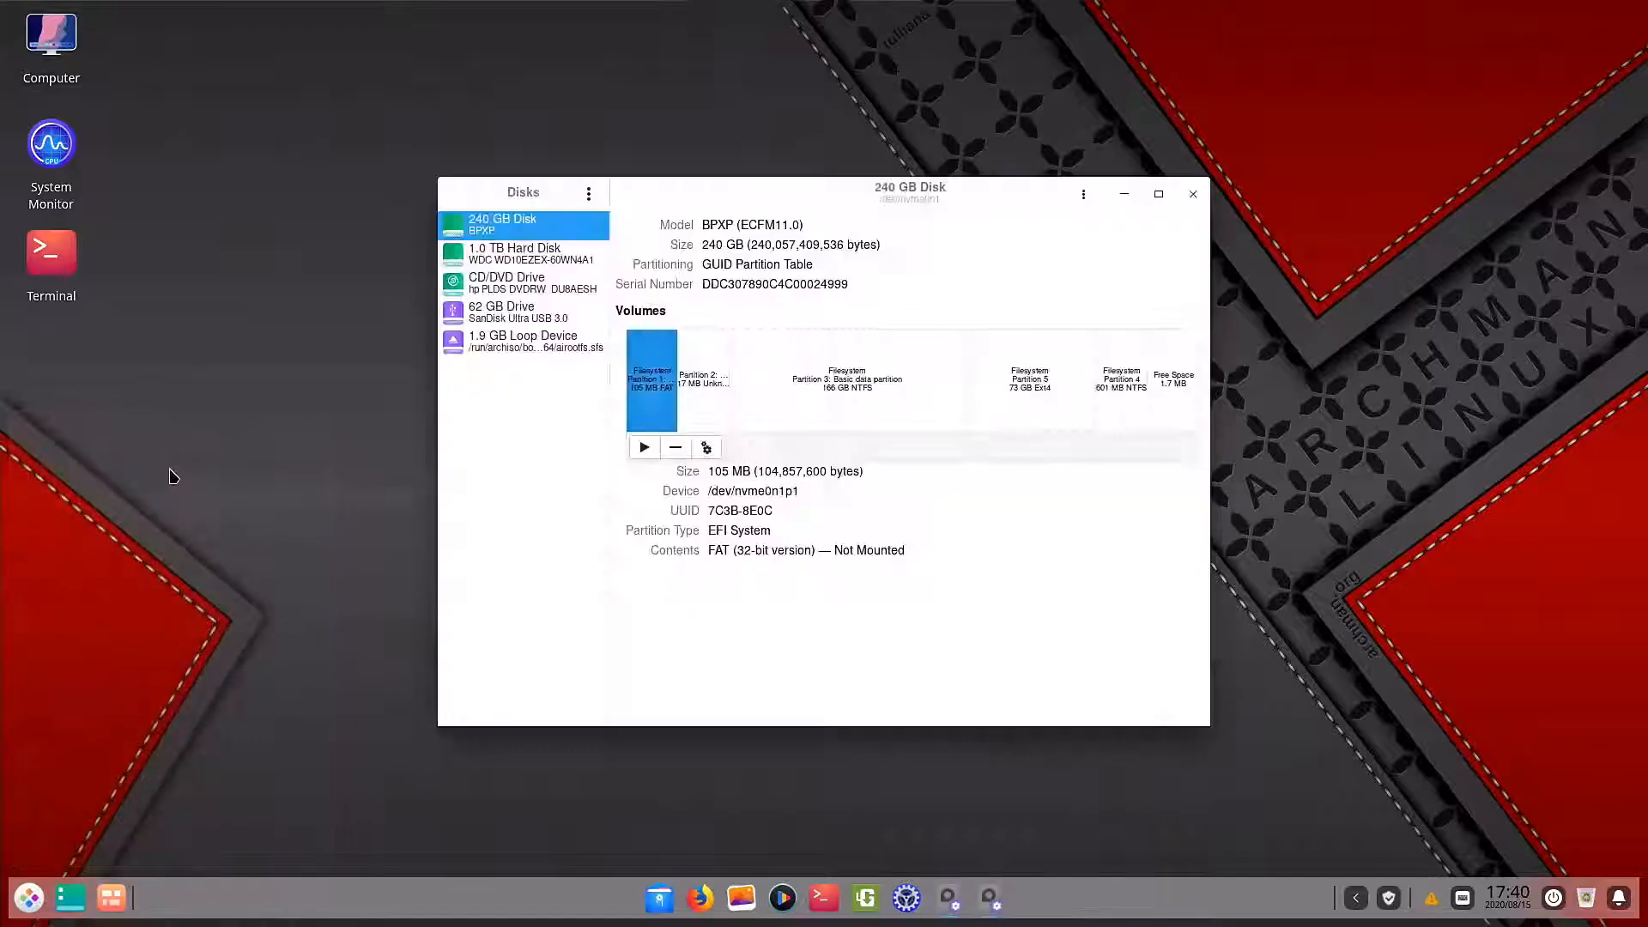
Mount the 105 MB EFI system partition and open the EFI folder of volume 7C3B-8E0C in the file manager.
left_click(528, 462)
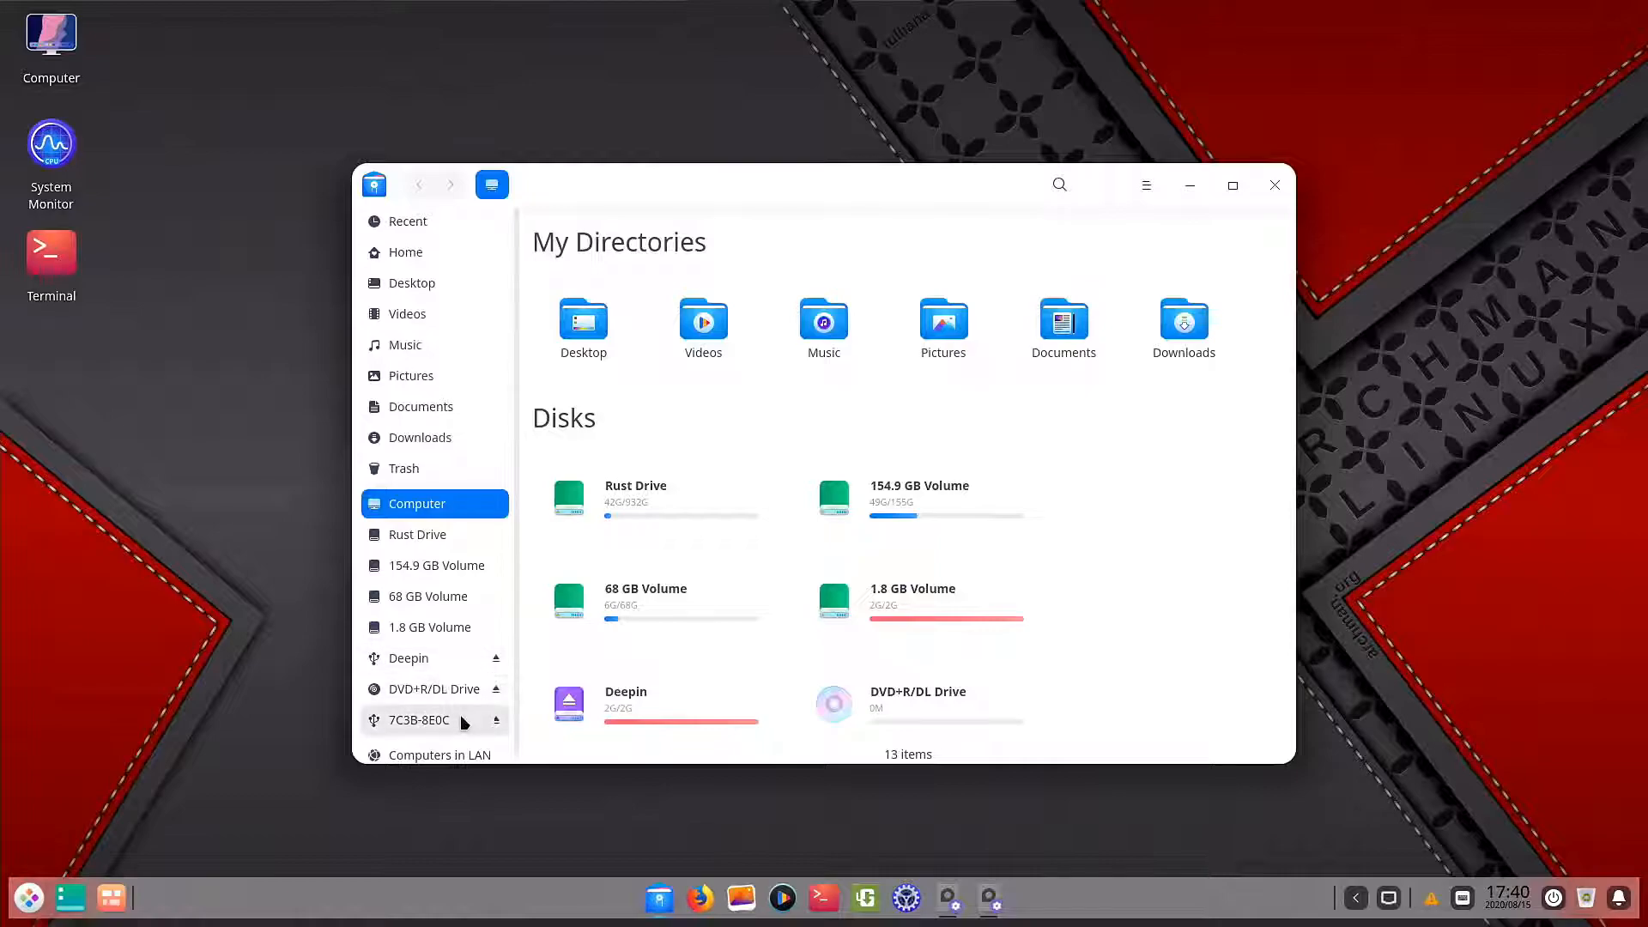
left_click(458, 720)
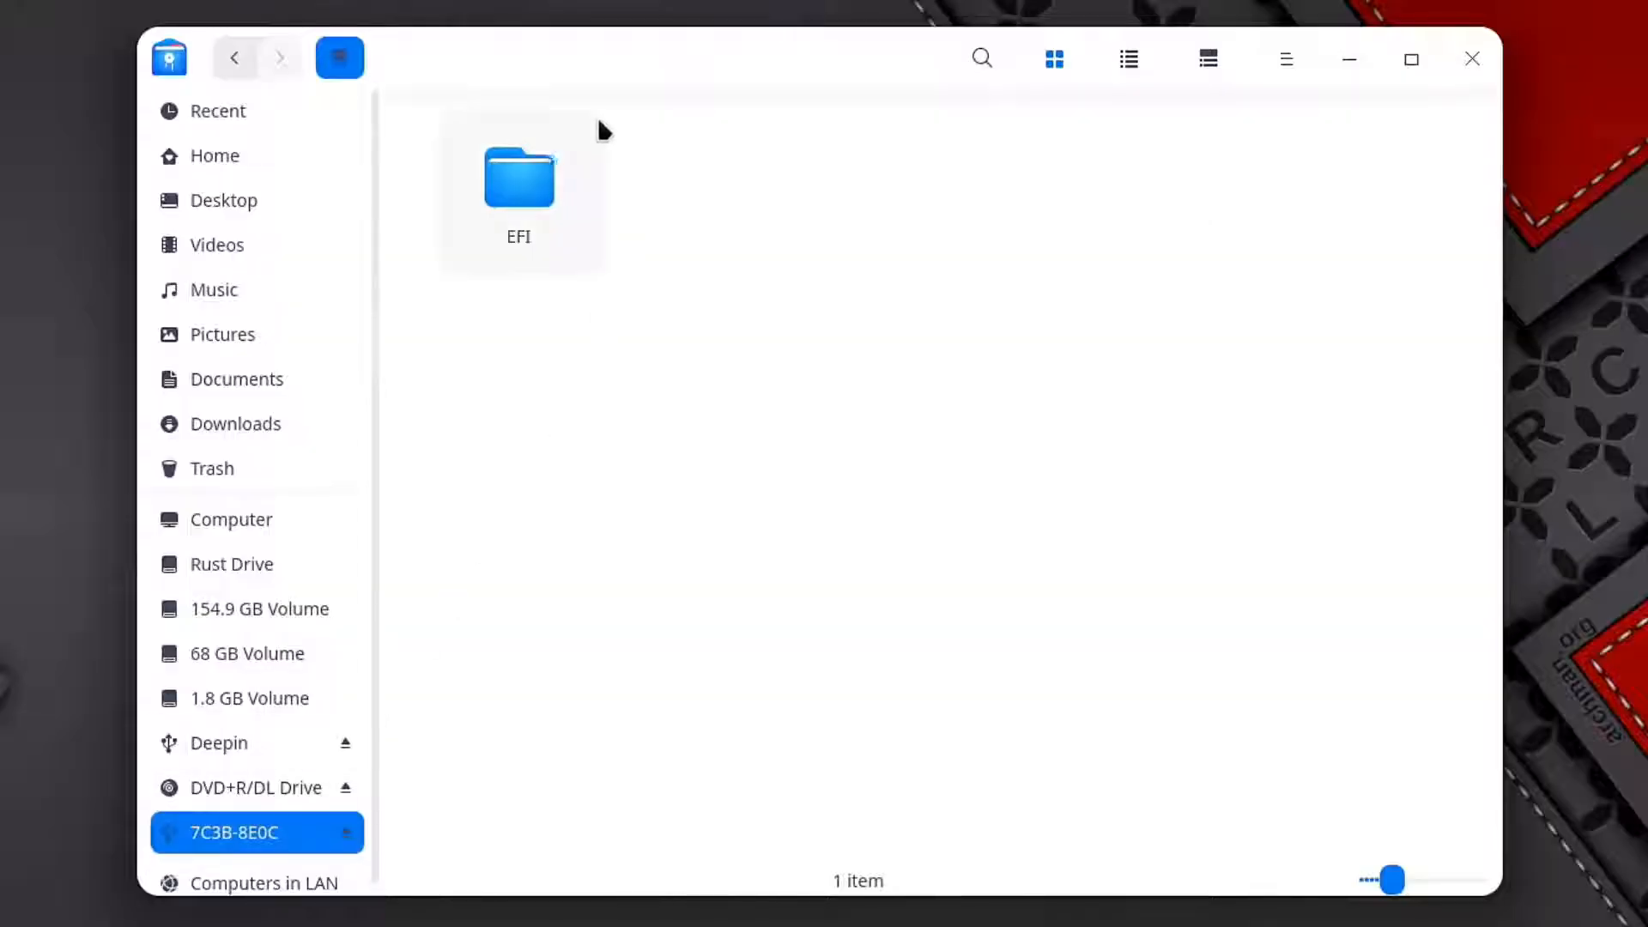
left_click(625, 264)
key("F2")
key("Return")
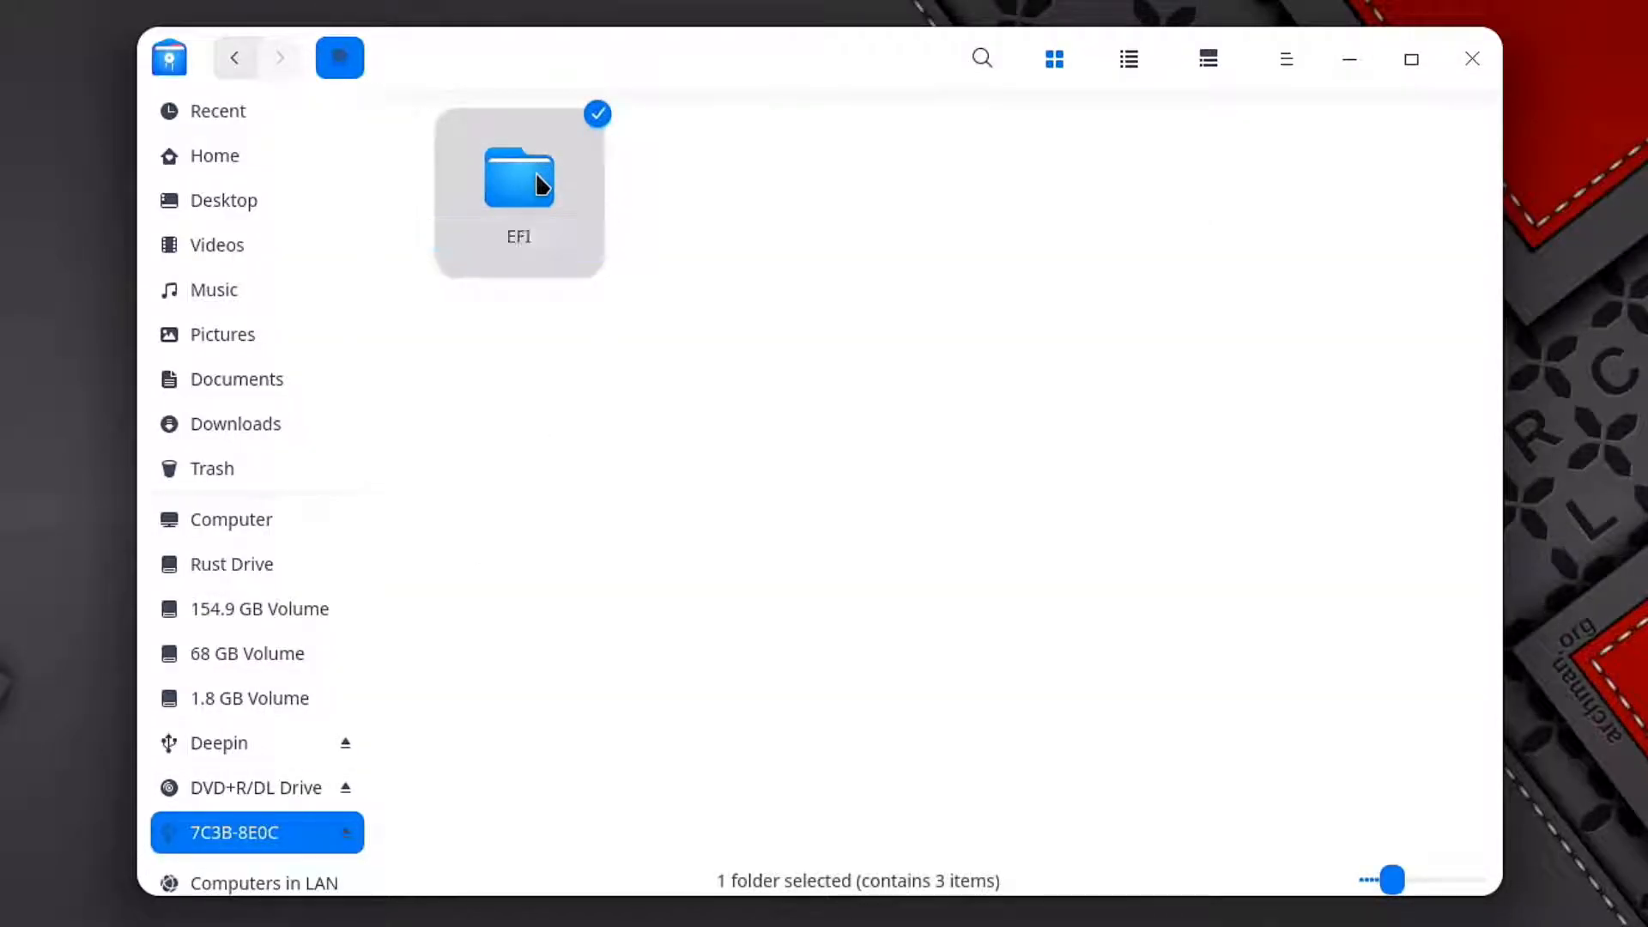
double_click(536, 172)
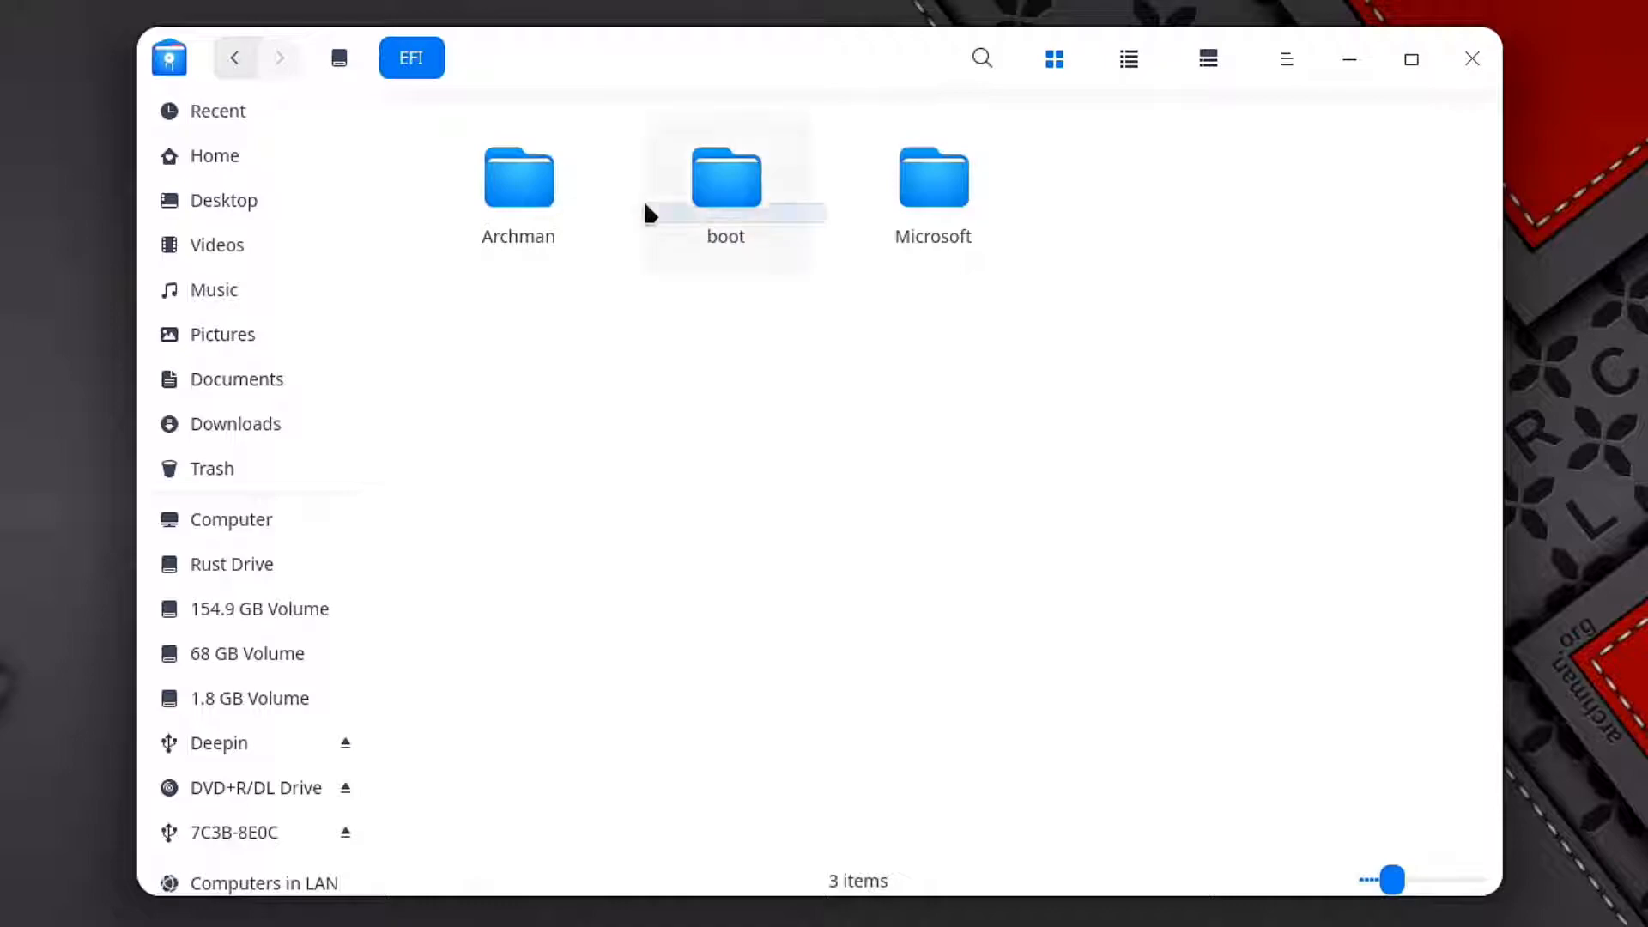
Delete the Archman and boot folders from the EFI folder, keeping Microsoft.
right_click(534, 206)
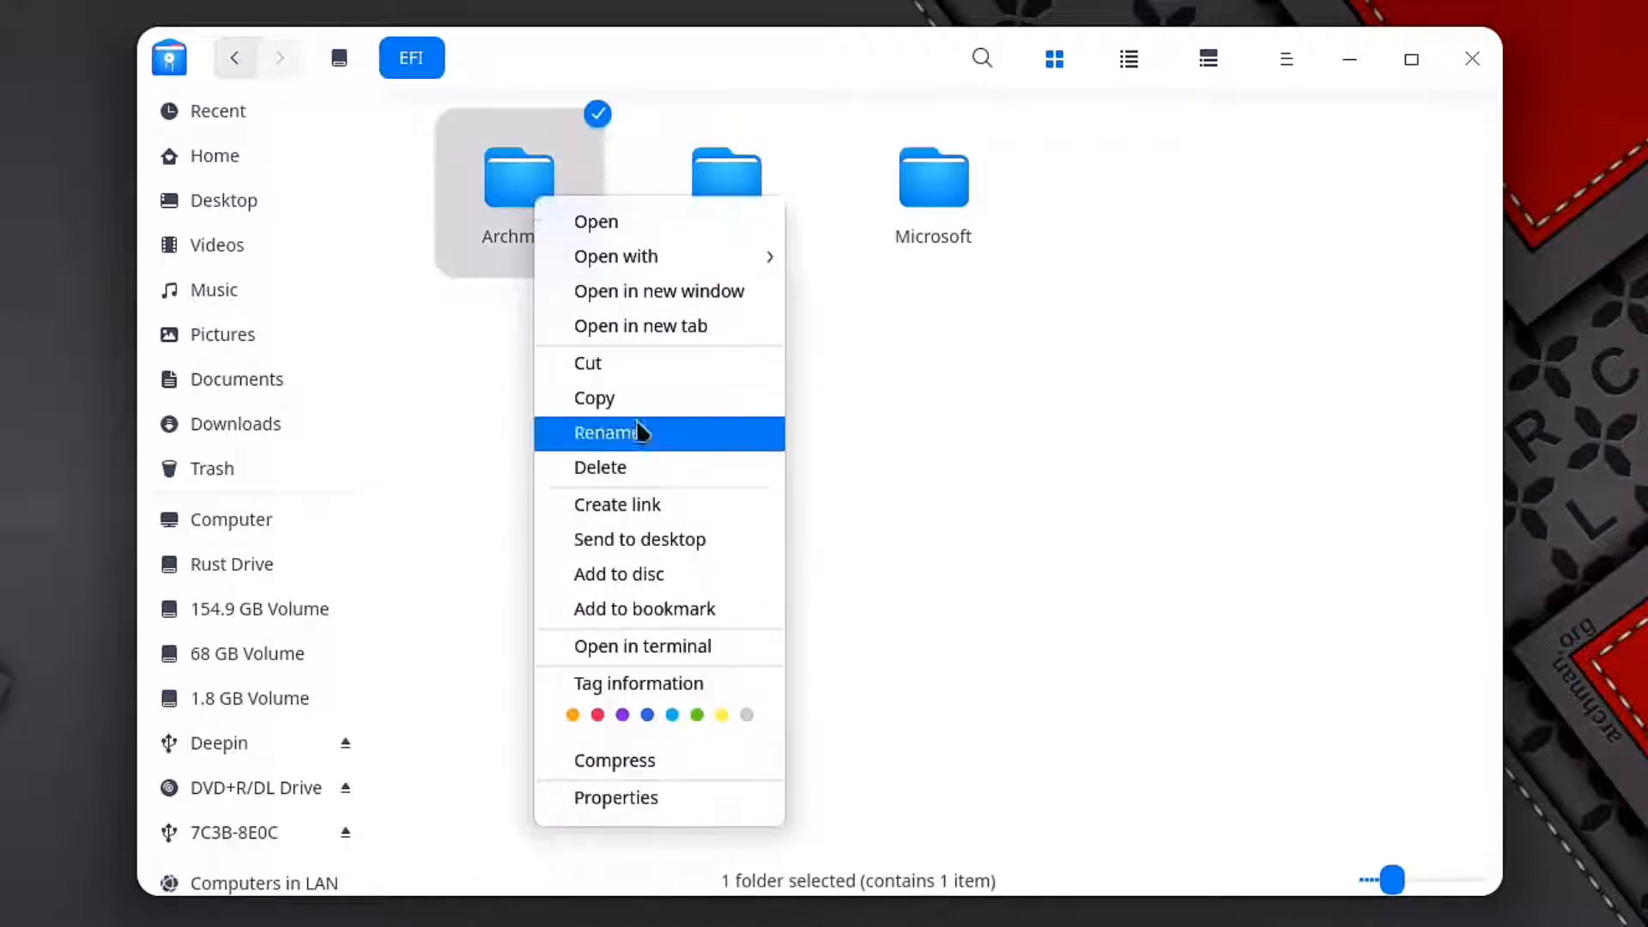
left_click(639, 467)
right_click(517, 232)
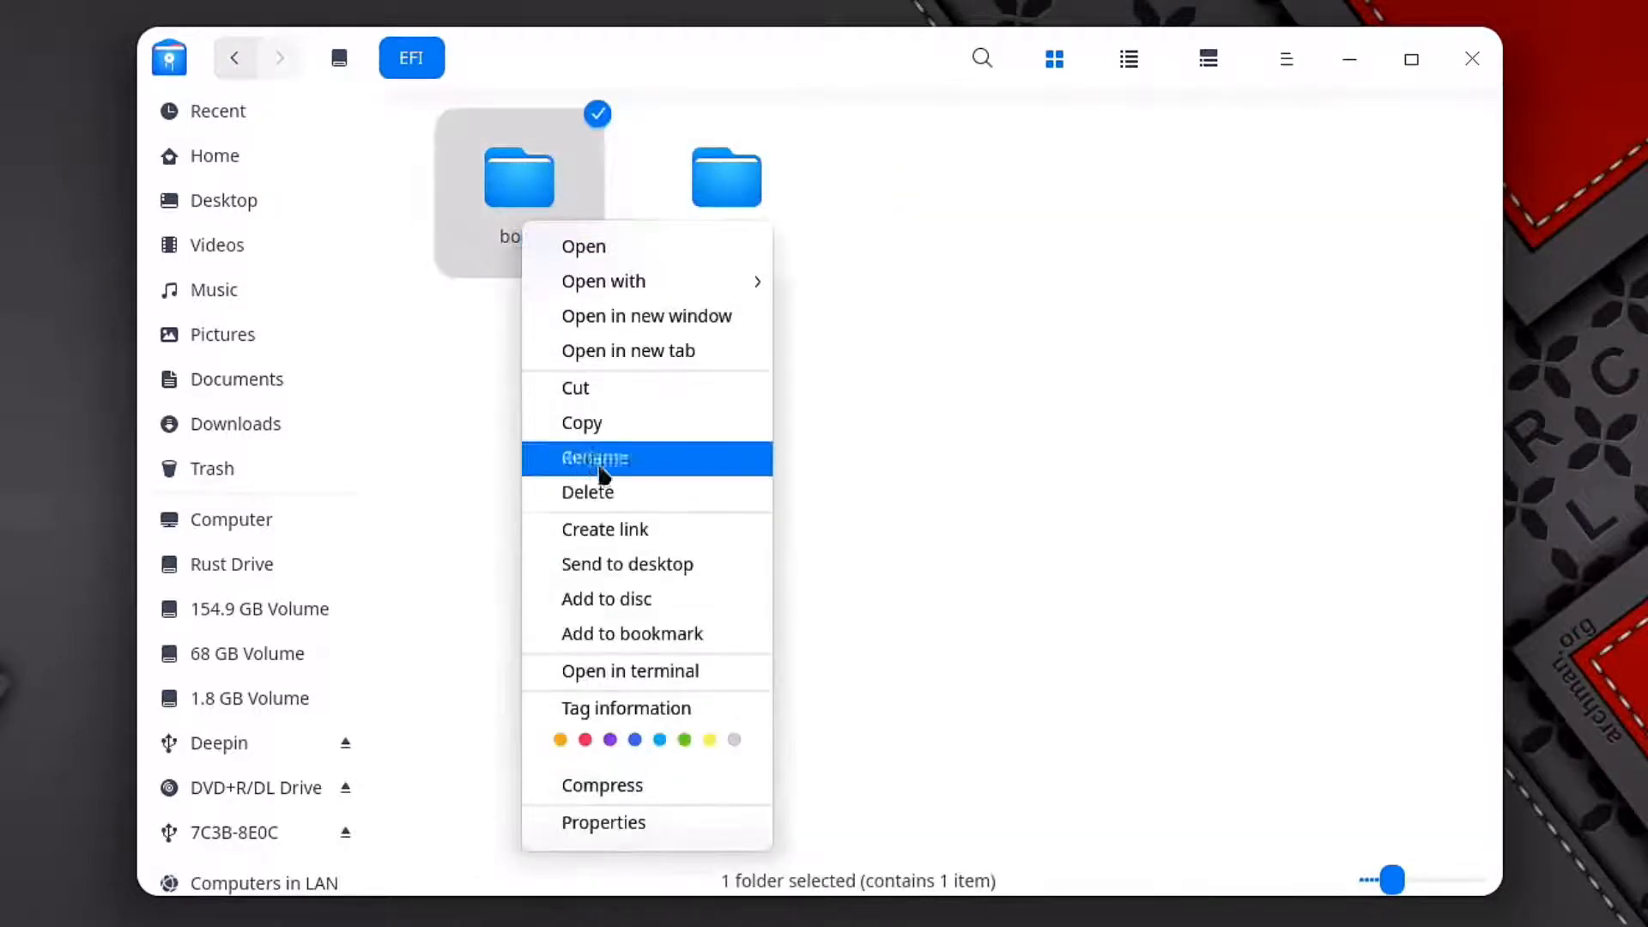
left_click(602, 493)
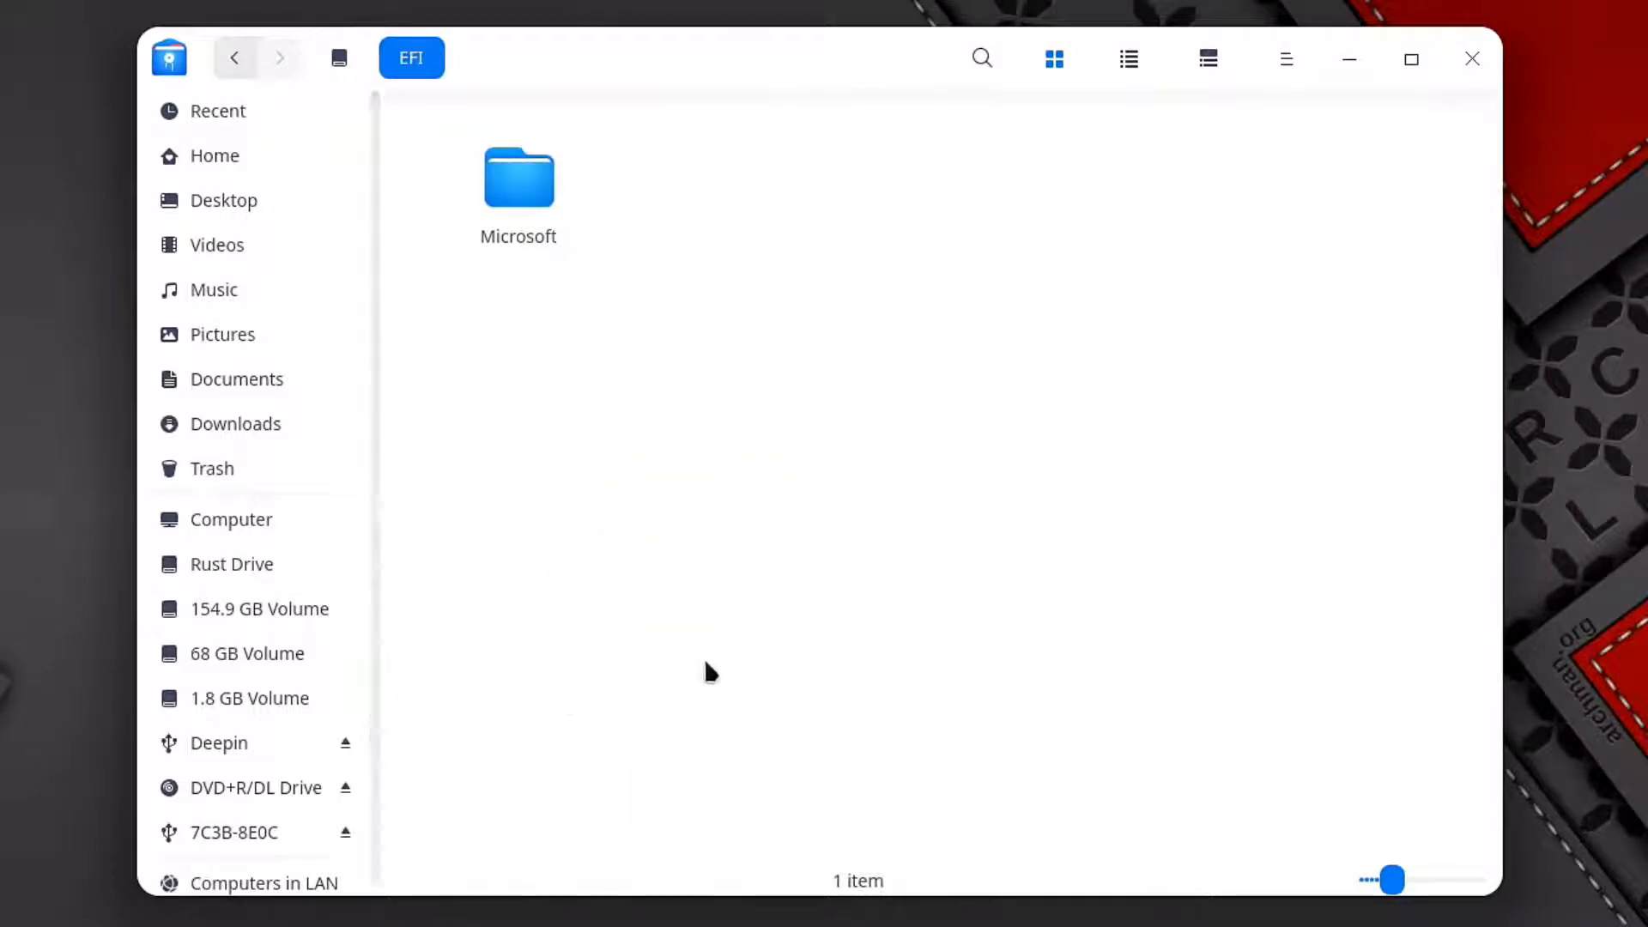
Empty the trash permanently and close the file manager.
right_click(252, 471)
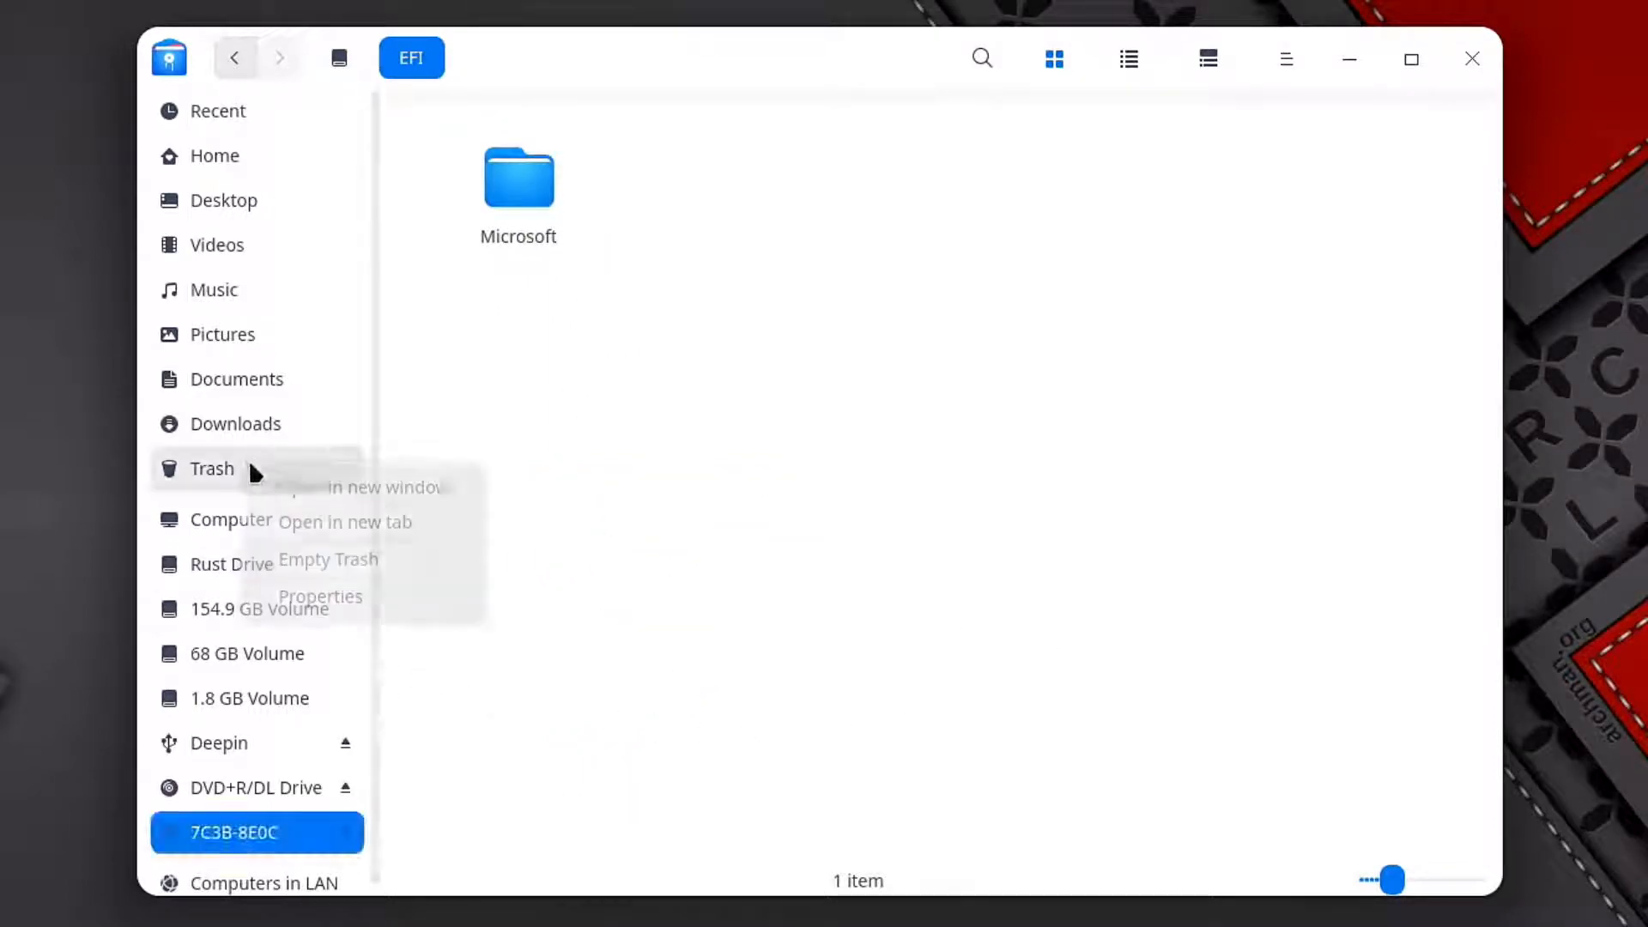
left_click(331, 560)
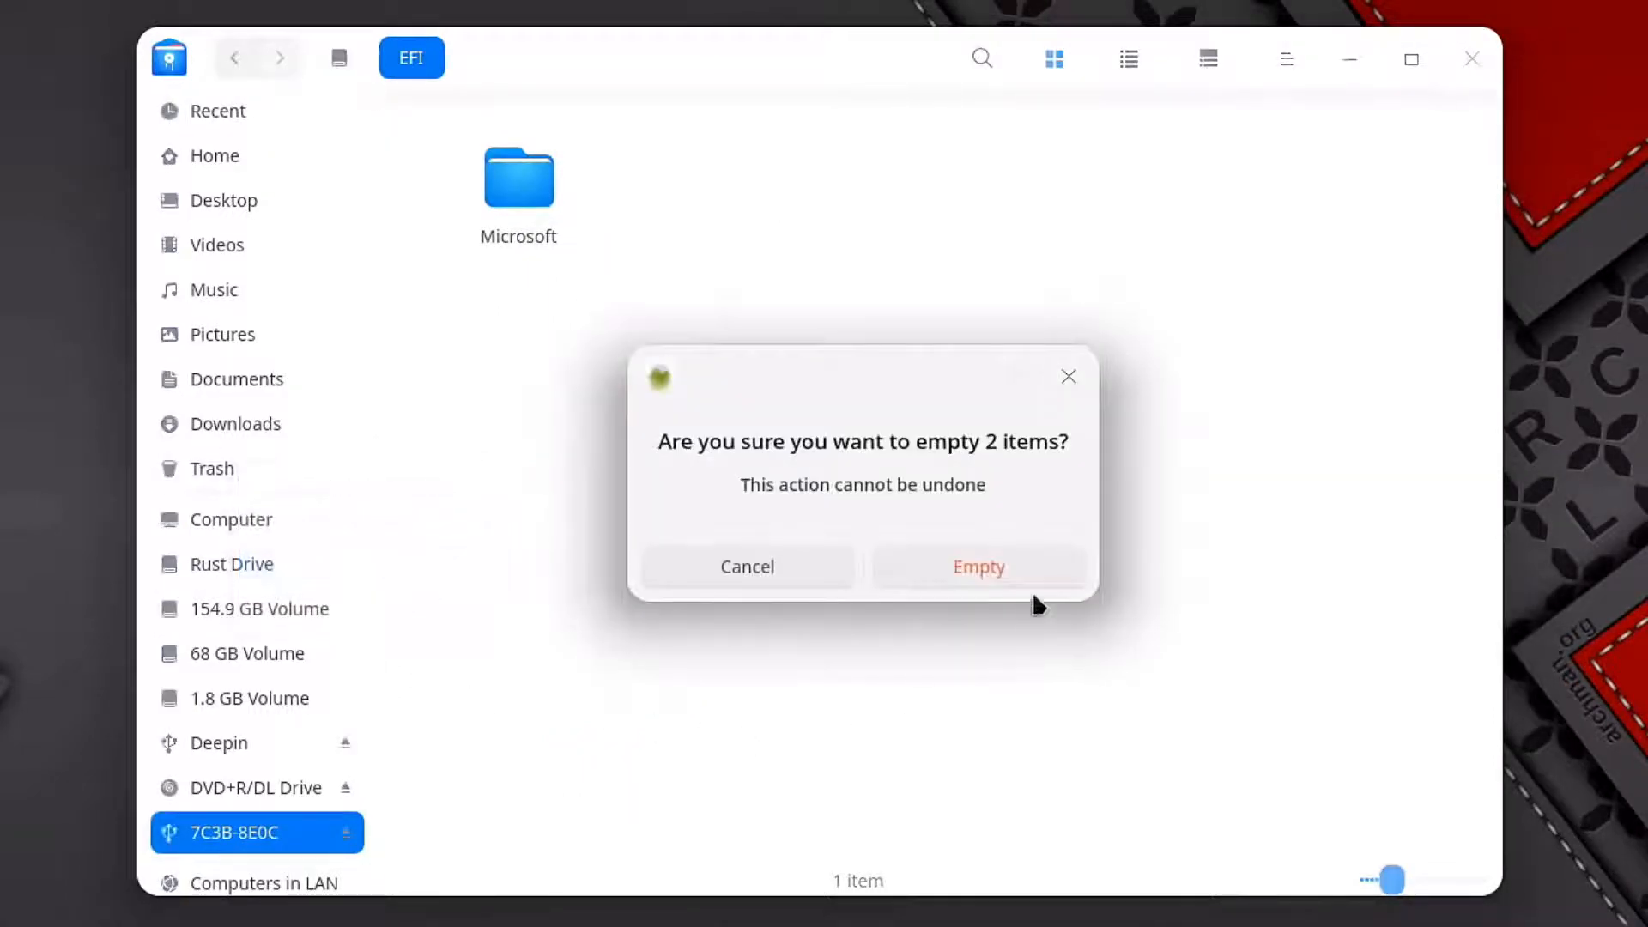
left_click(1010, 580)
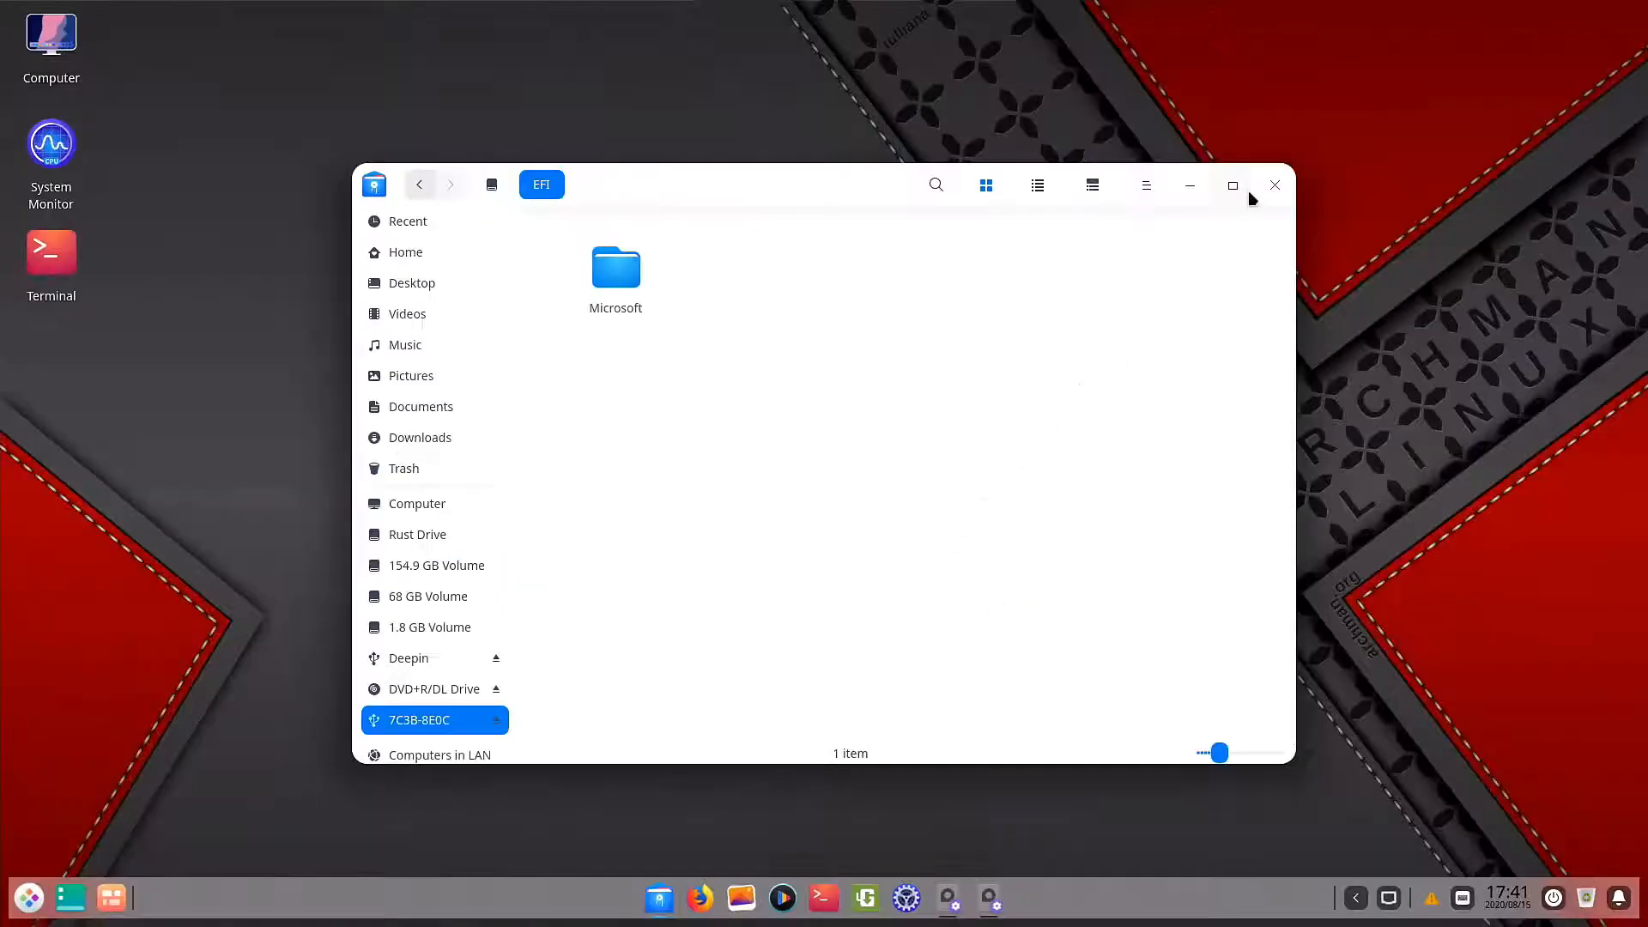
left_click(1269, 189)
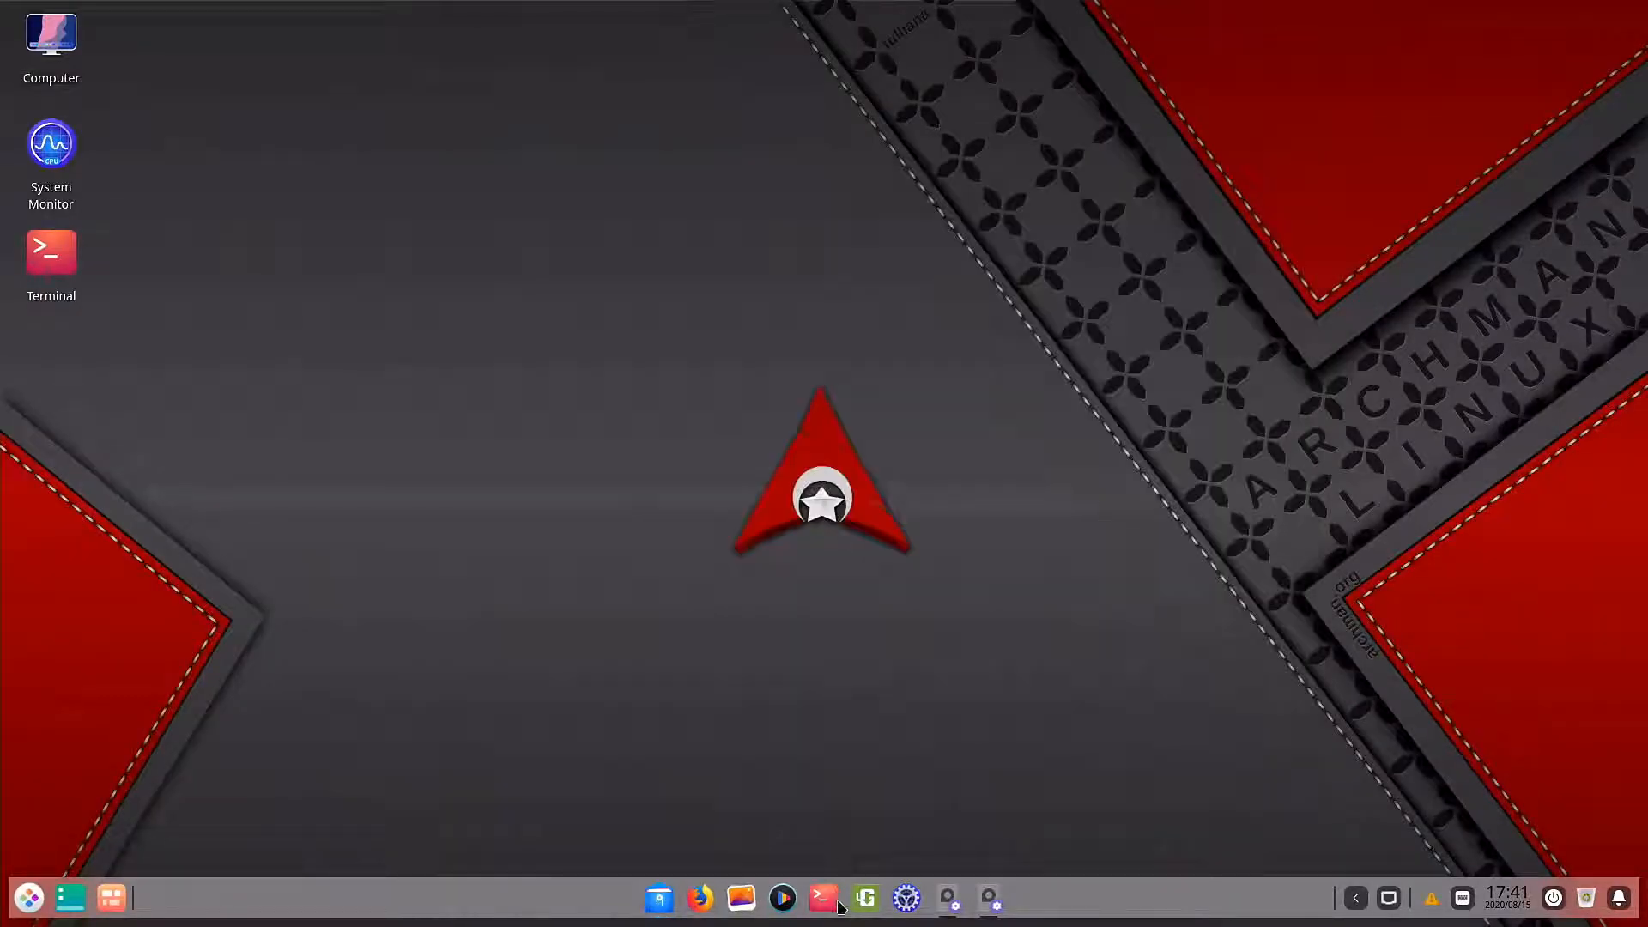
Unmount the 105 MB EFI system partition in Disks and close the Disks window.
left_click(985, 896)
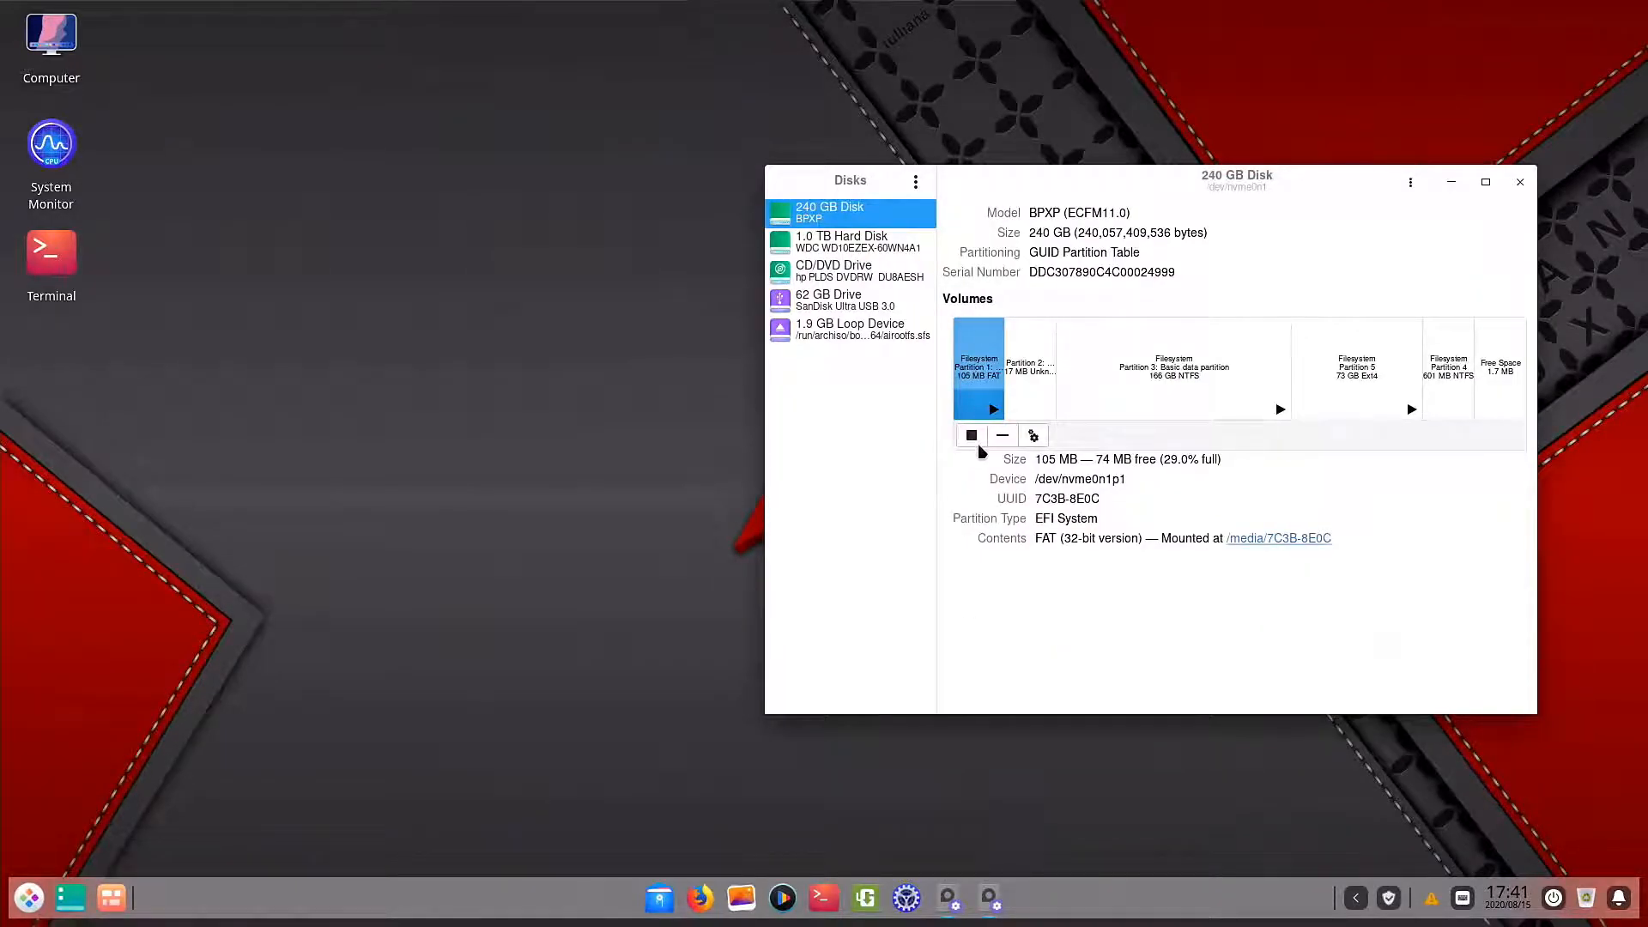
left_click(948, 901)
left_click(949, 903)
left_click(971, 435)
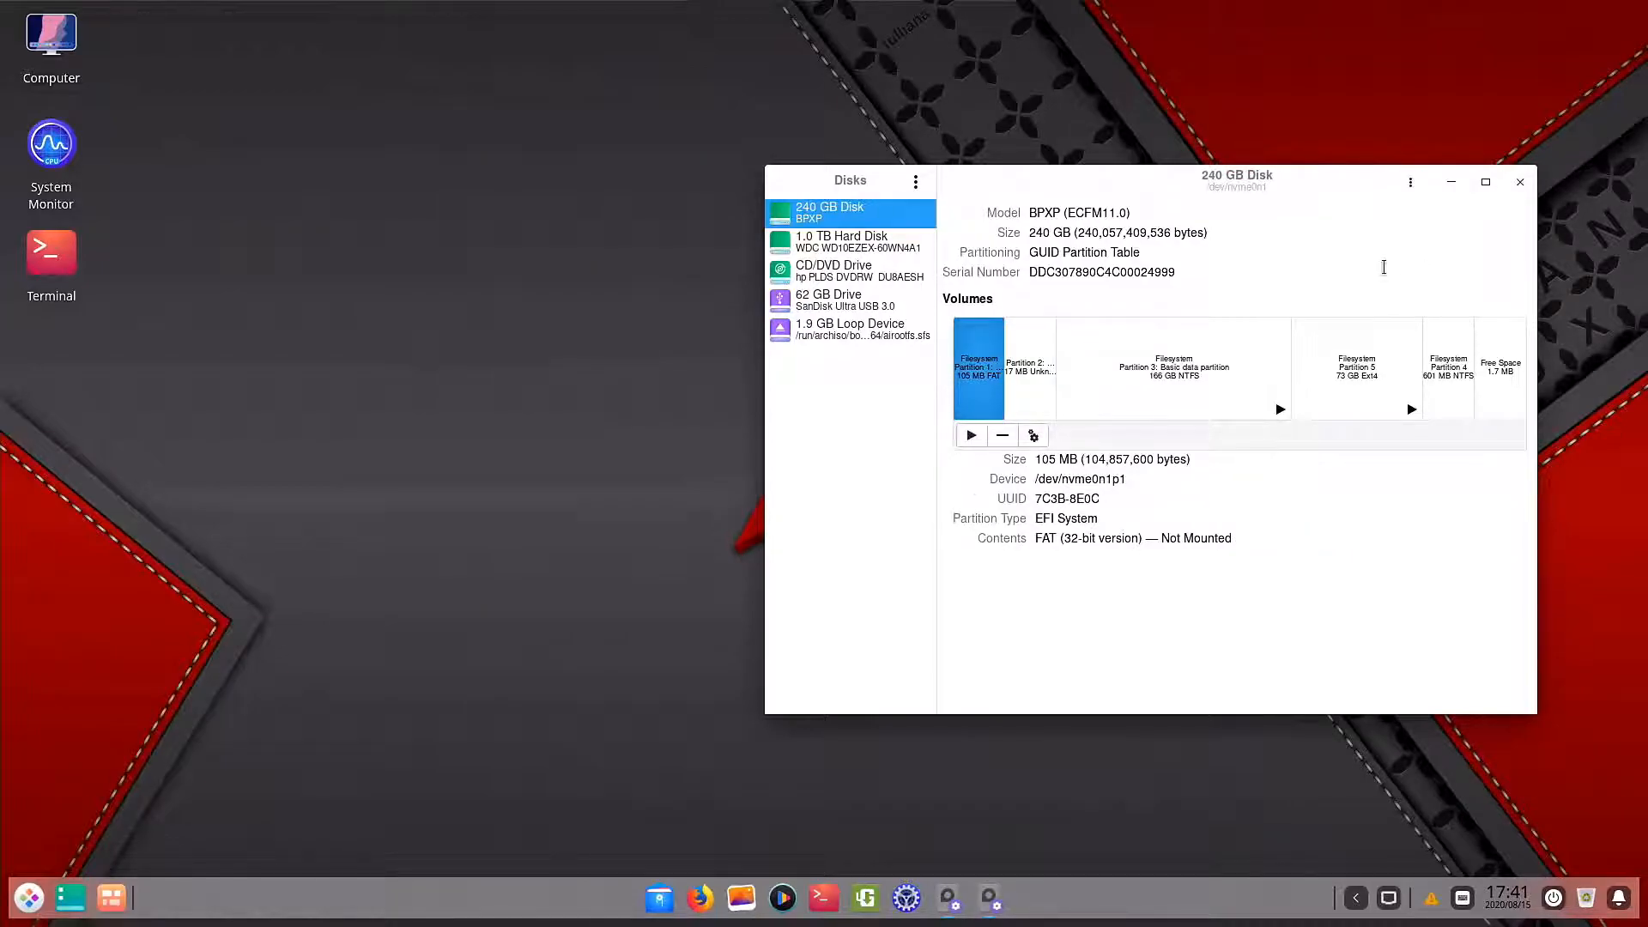
left_click(1518, 185)
Search the full-screen application launcher for "gp" and open GParted.
left_click(29, 898)
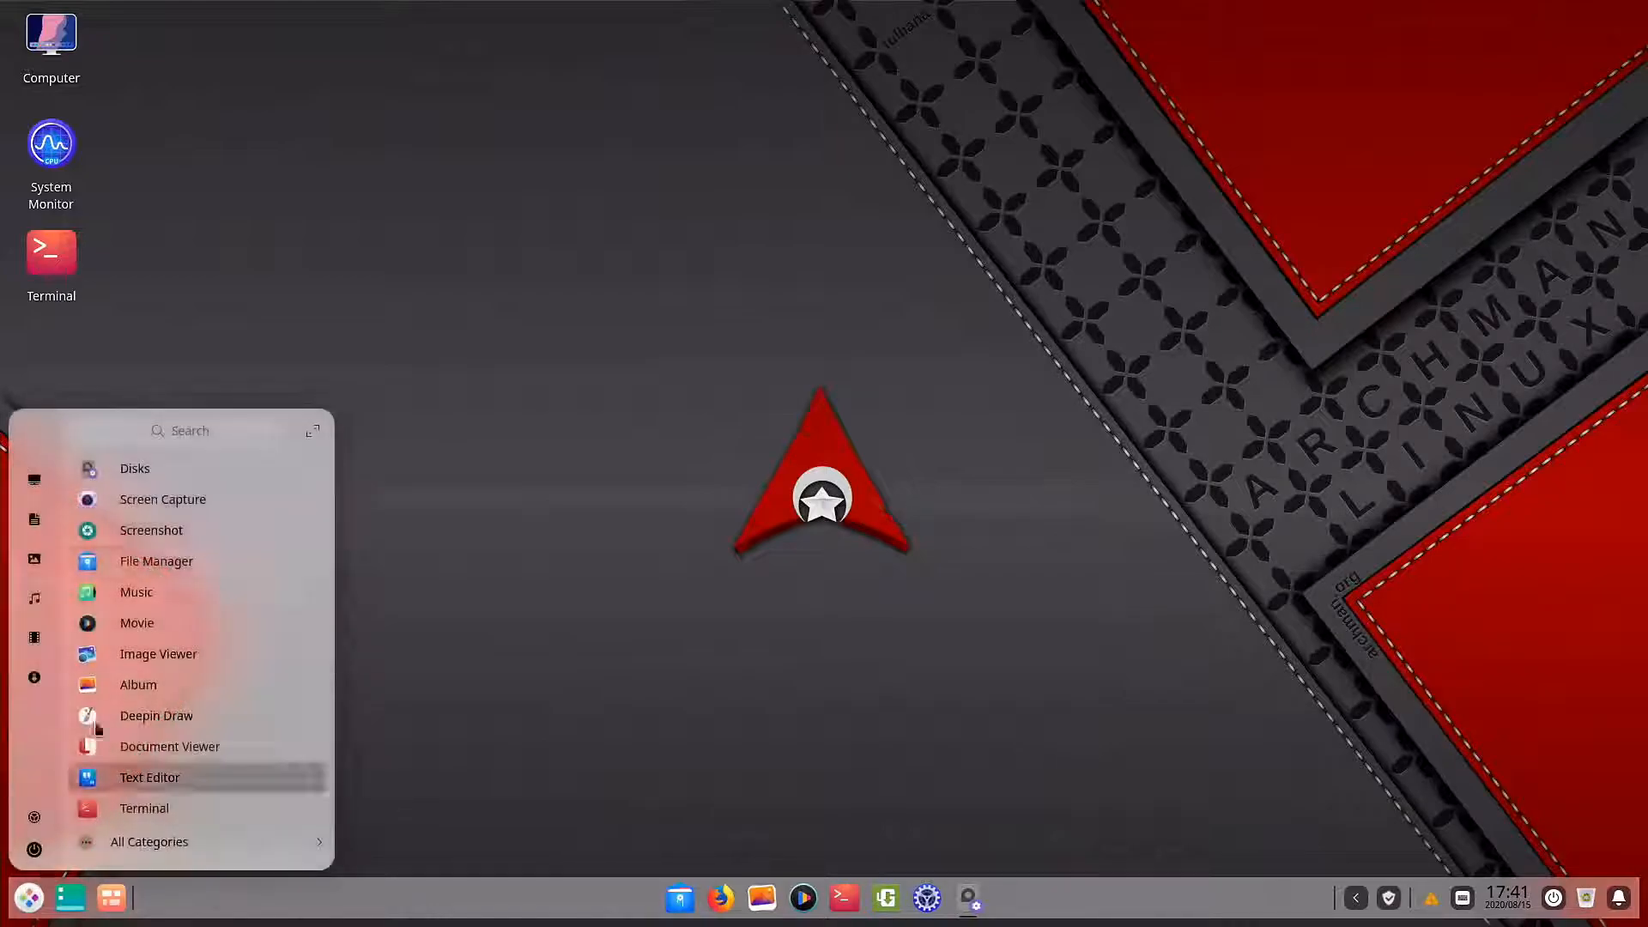
left_click(312, 431)
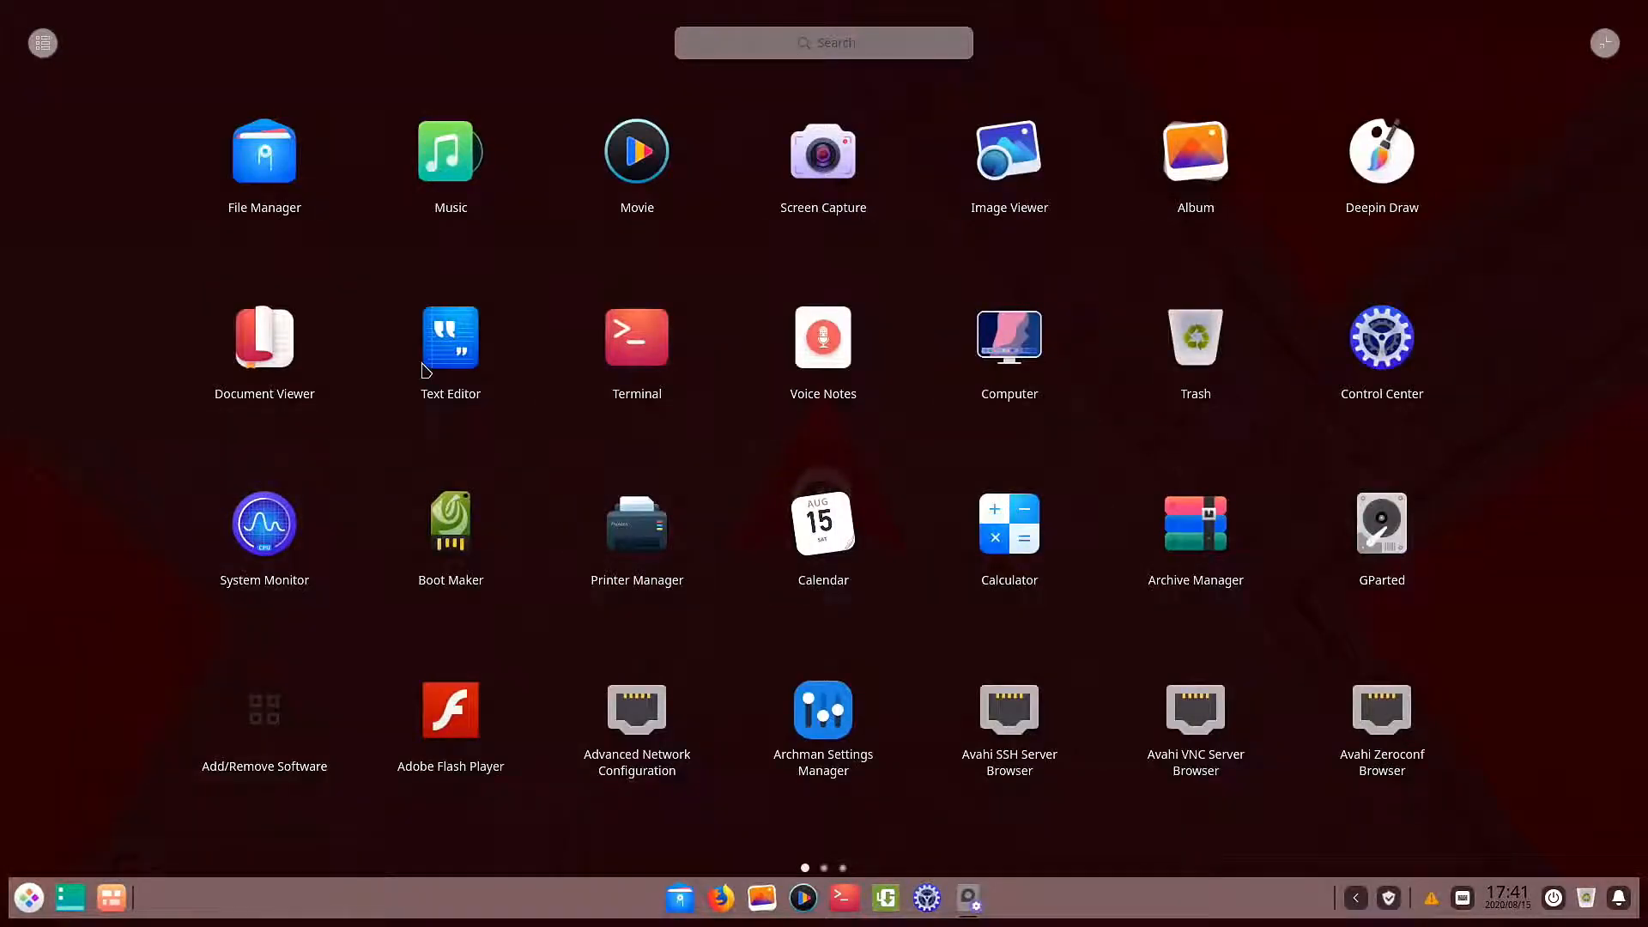
type("gp")
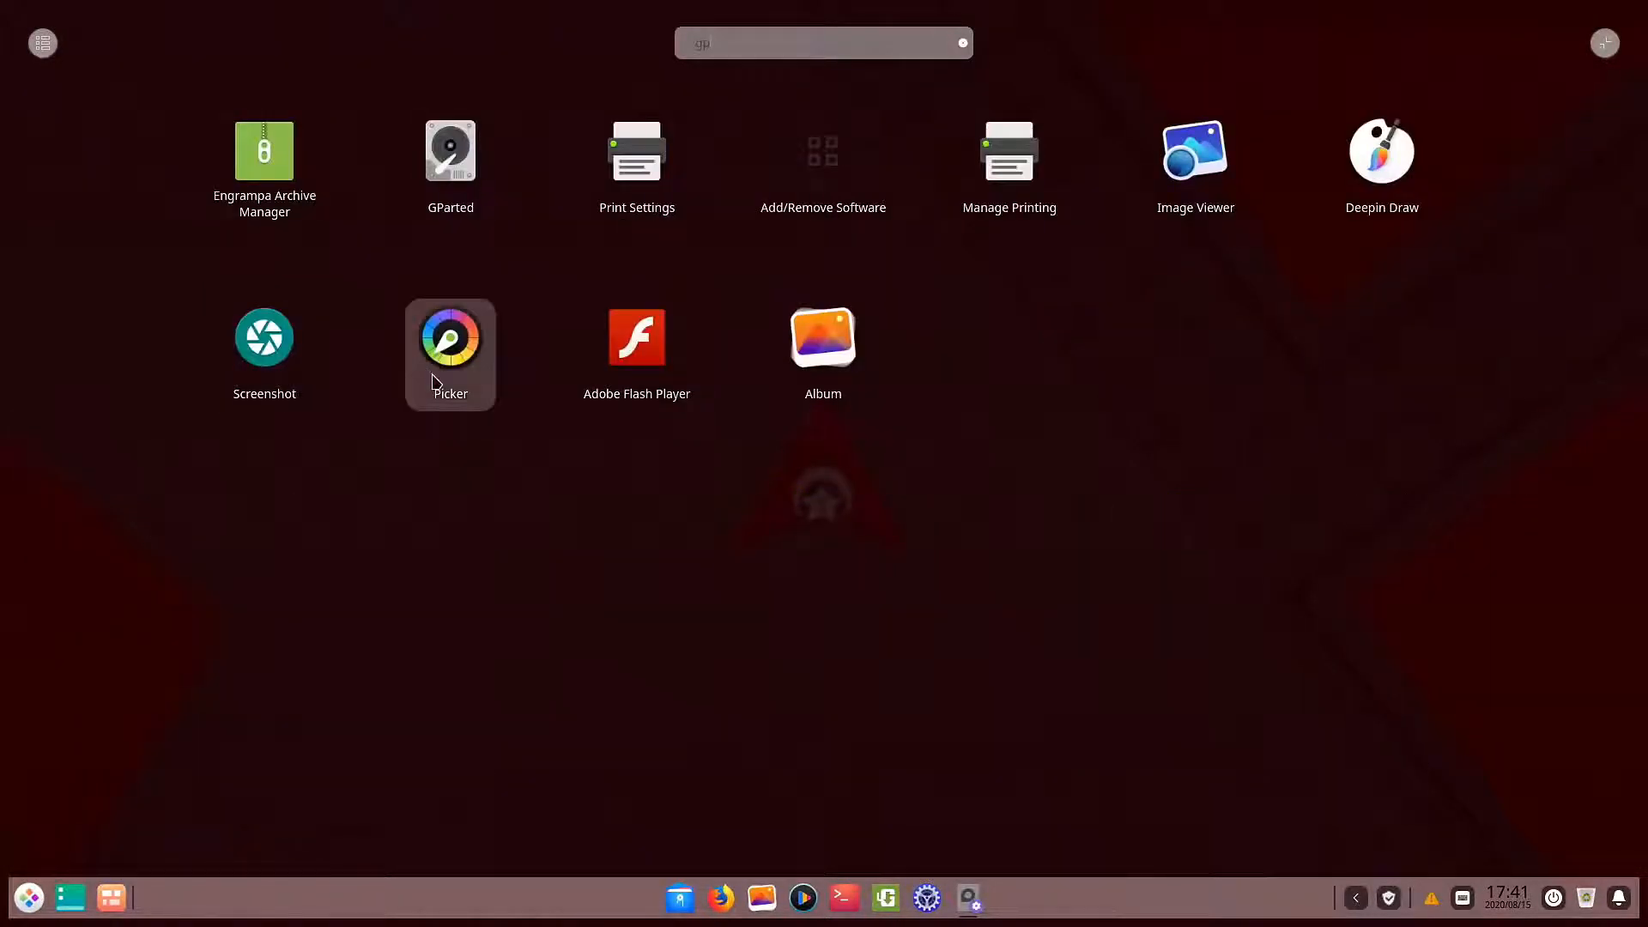
left_click(445, 133)
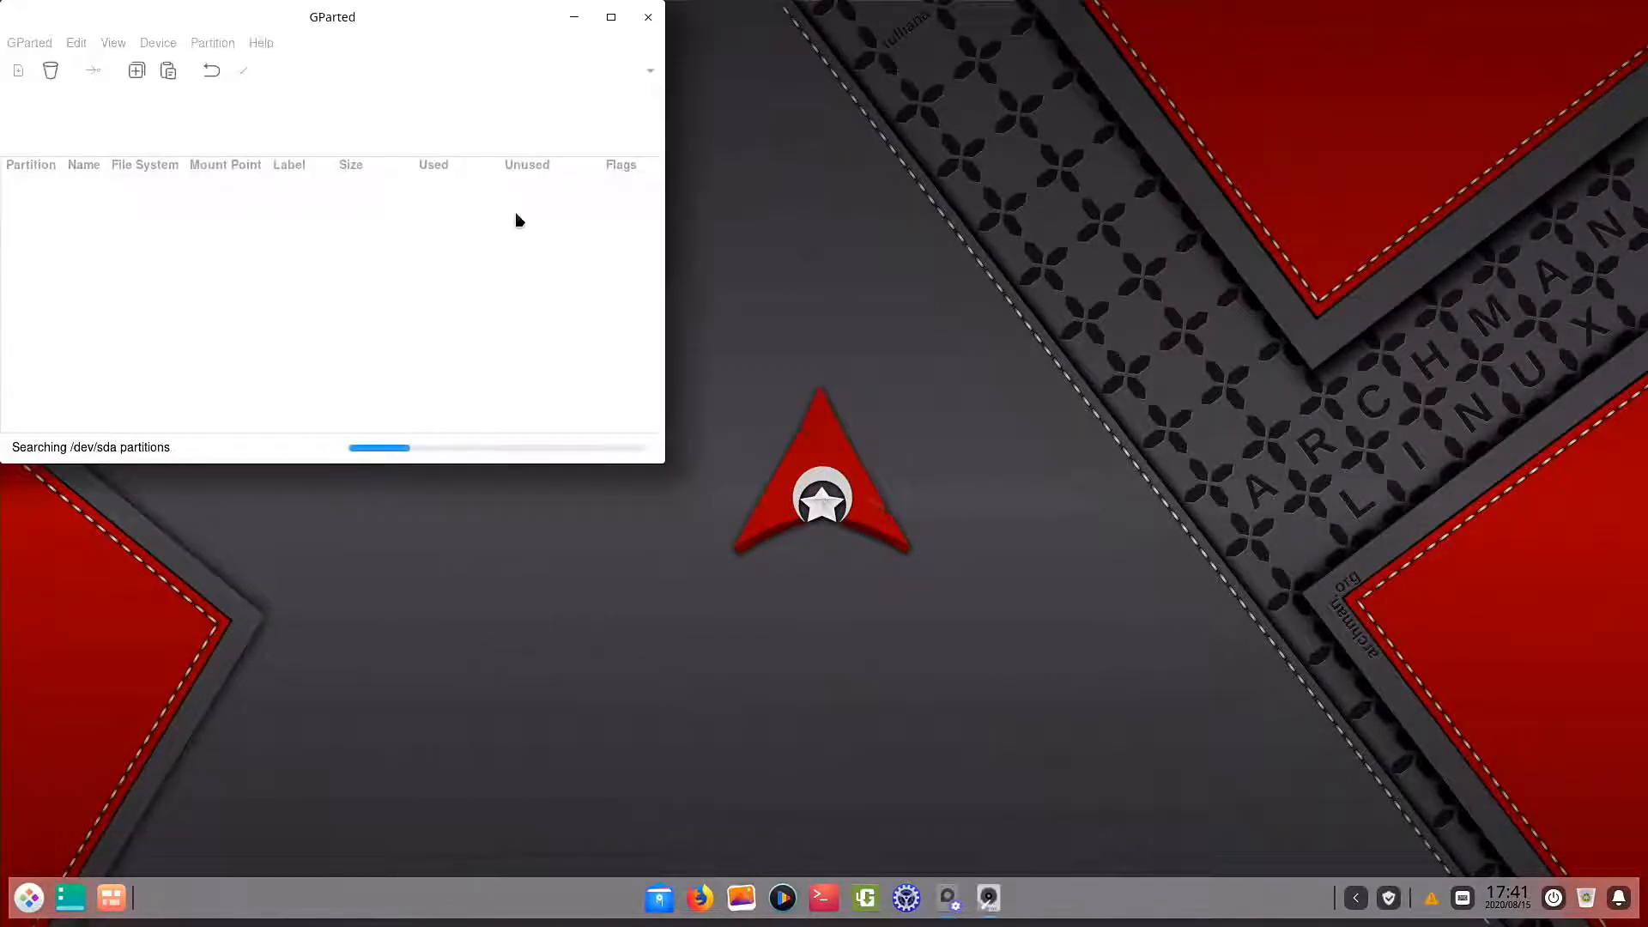
Unmount the 68 GiB ext4 partition /dev/nvme0n1p5.
left_click(539, 127)
right_click(537, 127)
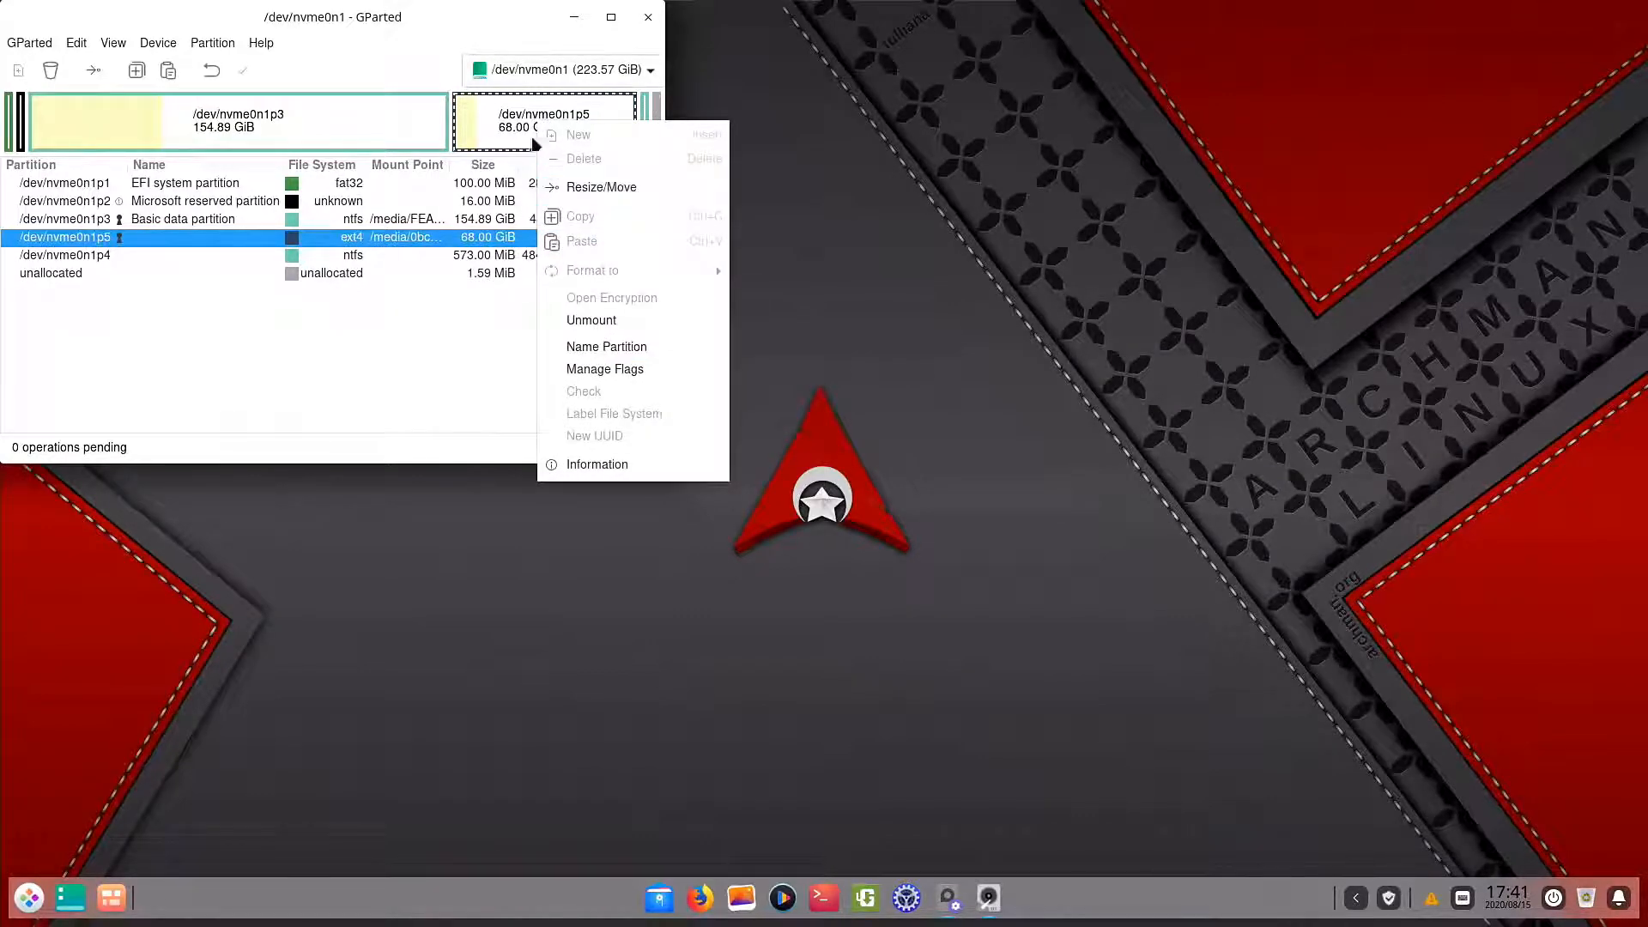
left_click(496, 114)
right_click(496, 114)
left_click(483, 114)
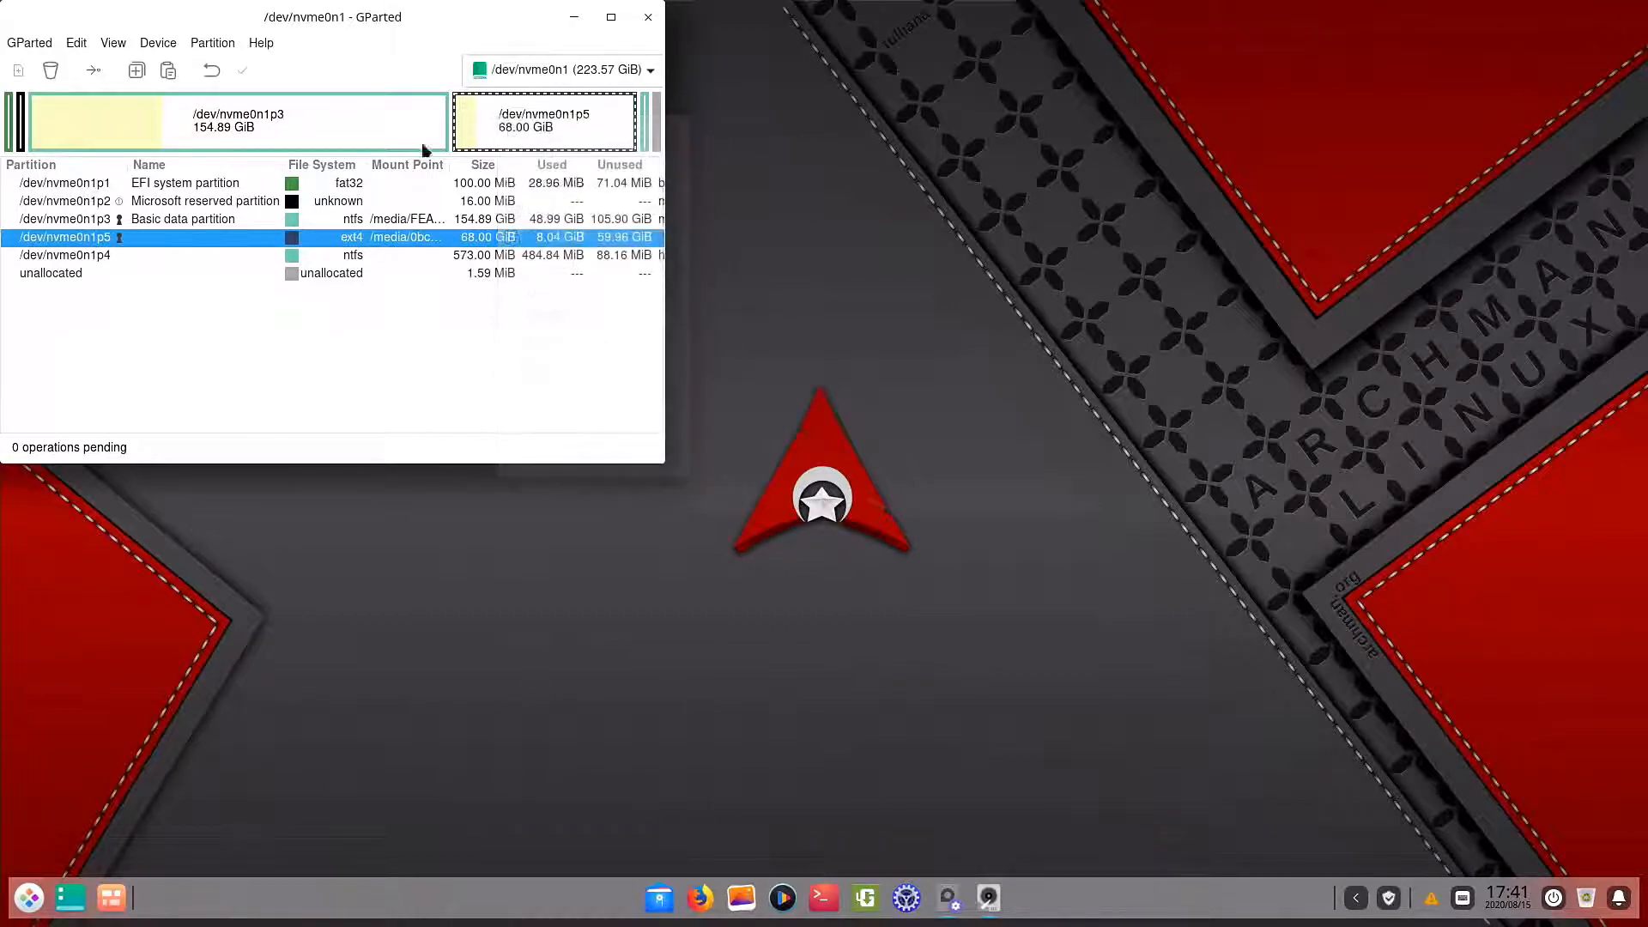
right_click(165, 237)
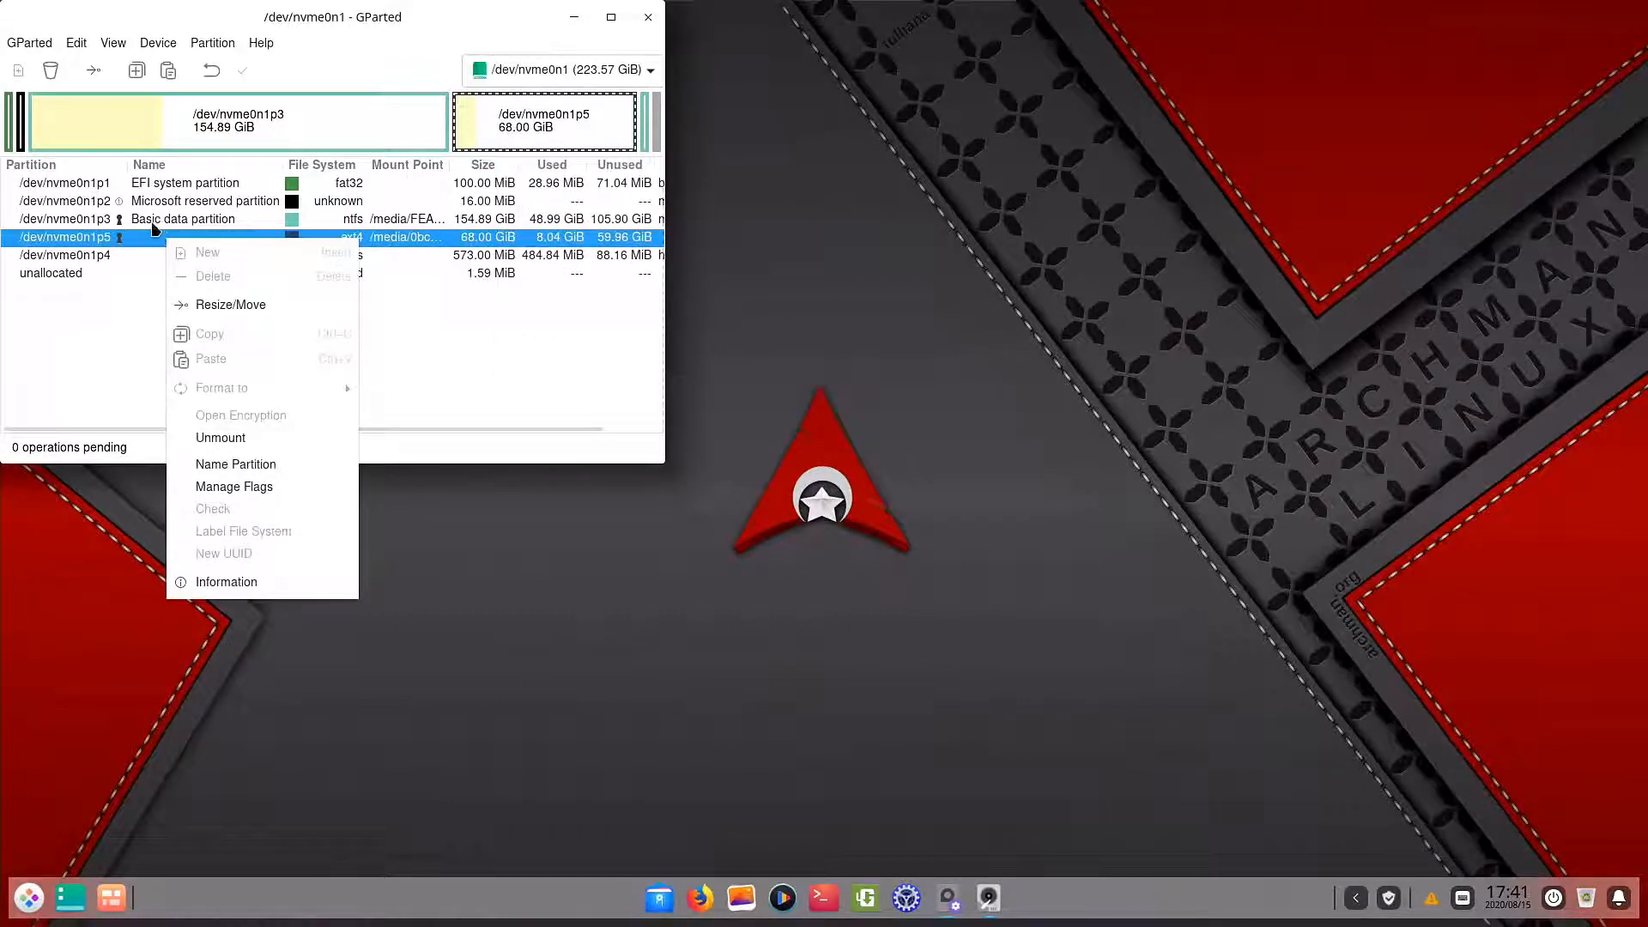
left_click(230, 440)
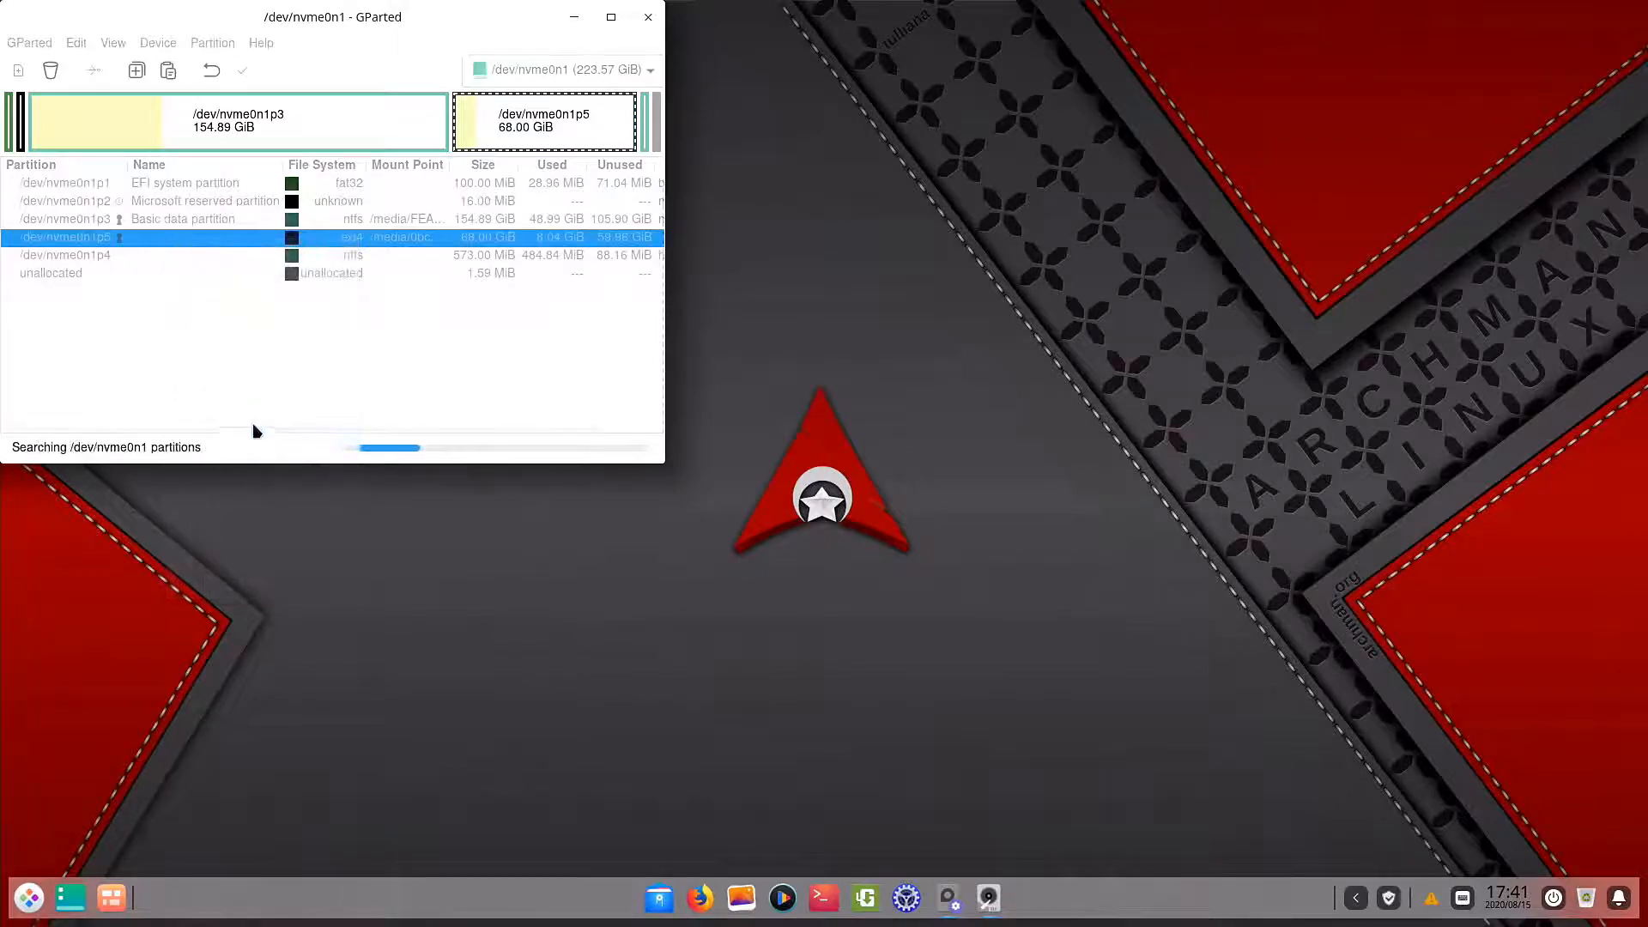
Delete the 68 GiB ext4 partition /dev/nvme0n1p5, apply the pending operation, and close GParted.
right_click(493, 137)
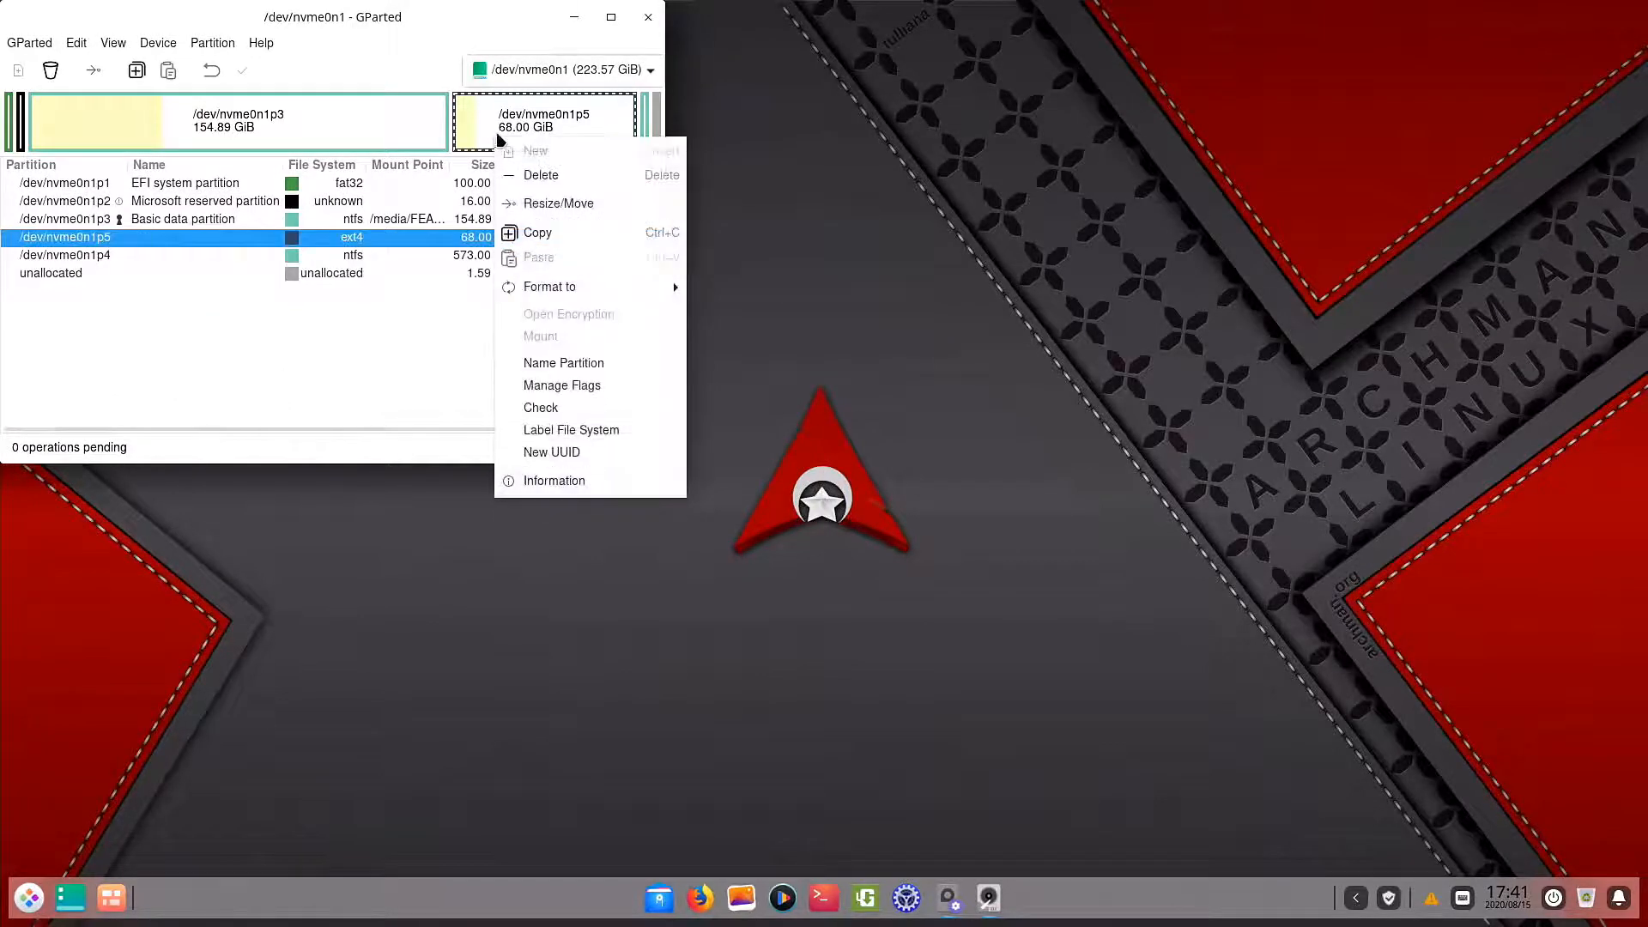
left_click(519, 177)
left_click(241, 71)
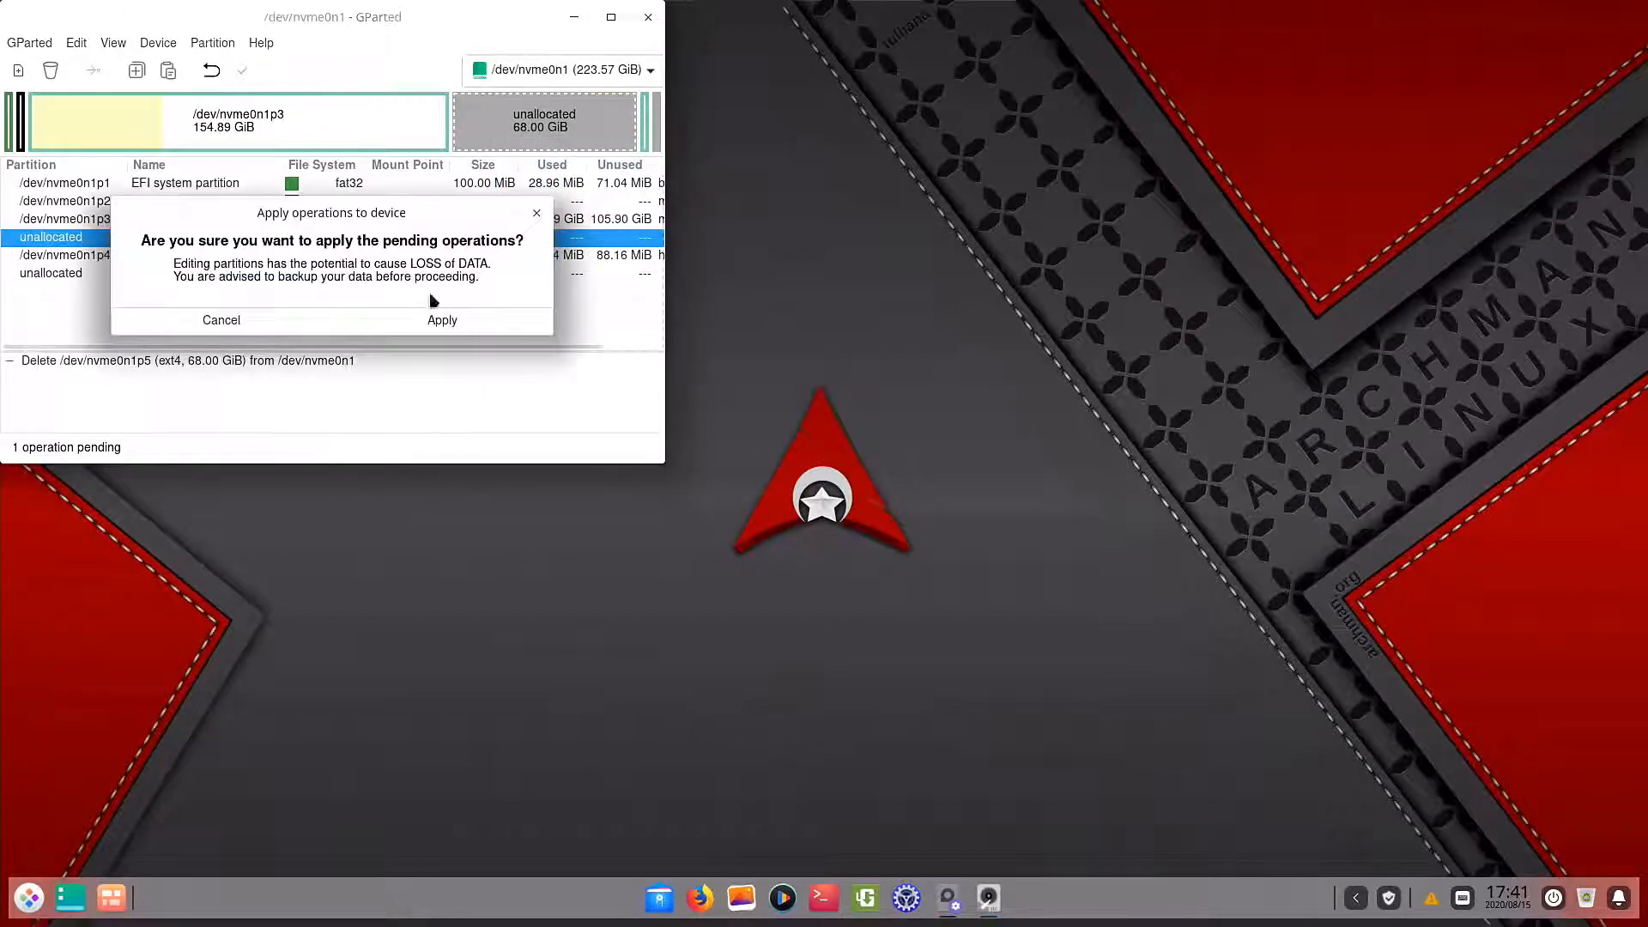
left_click(446, 329)
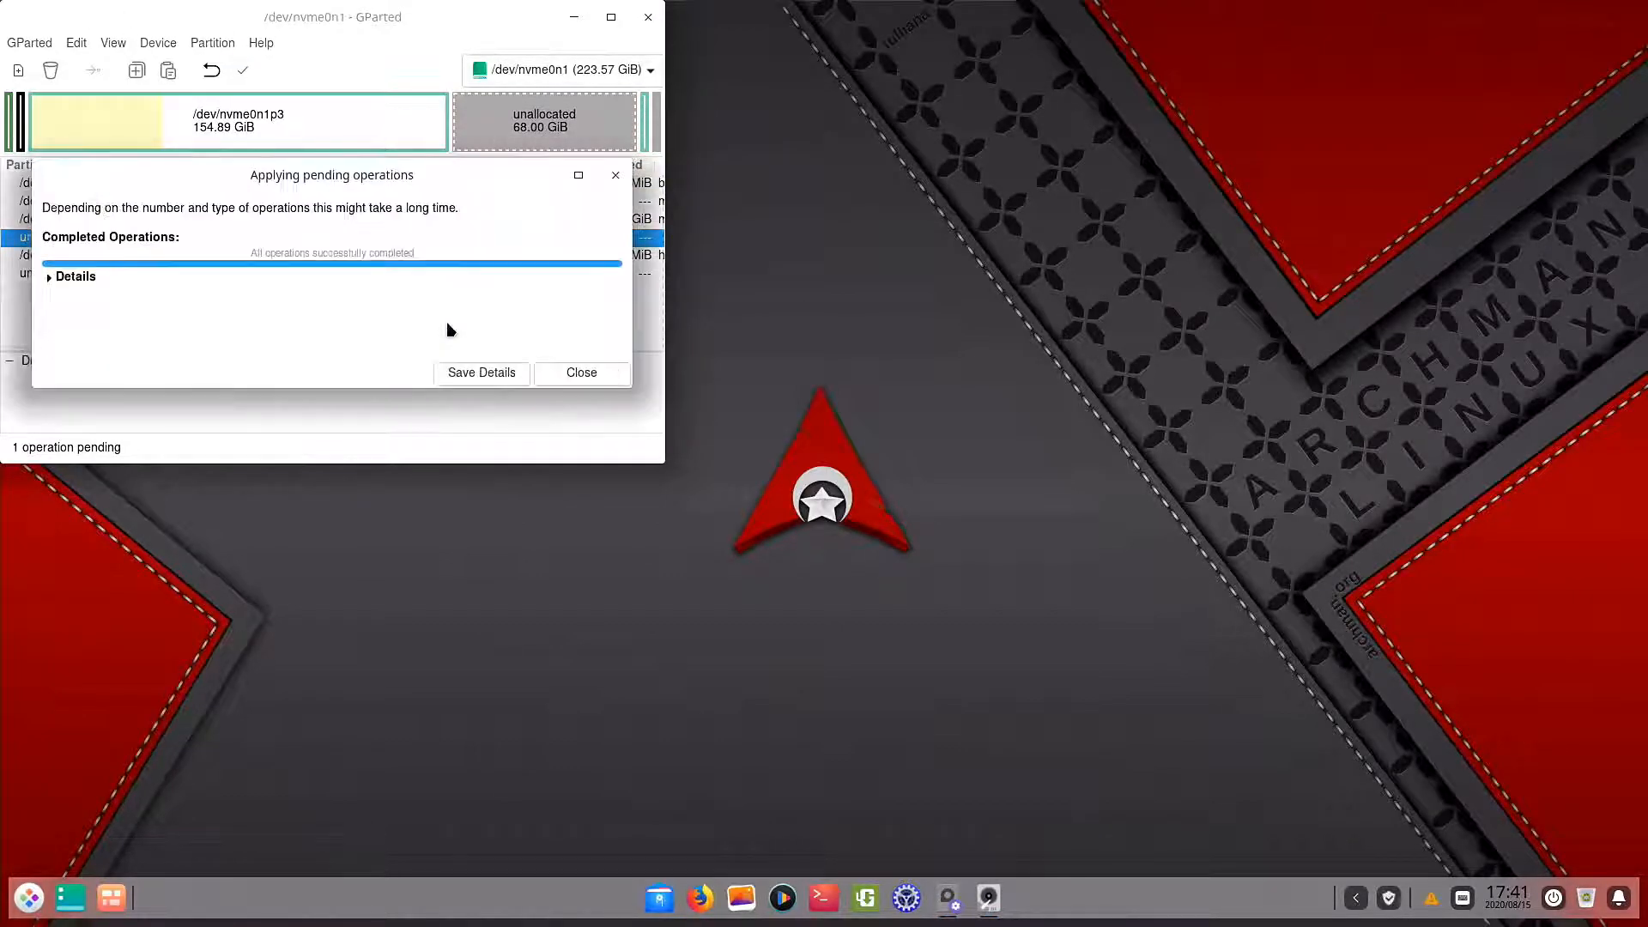
left_click(582, 372)
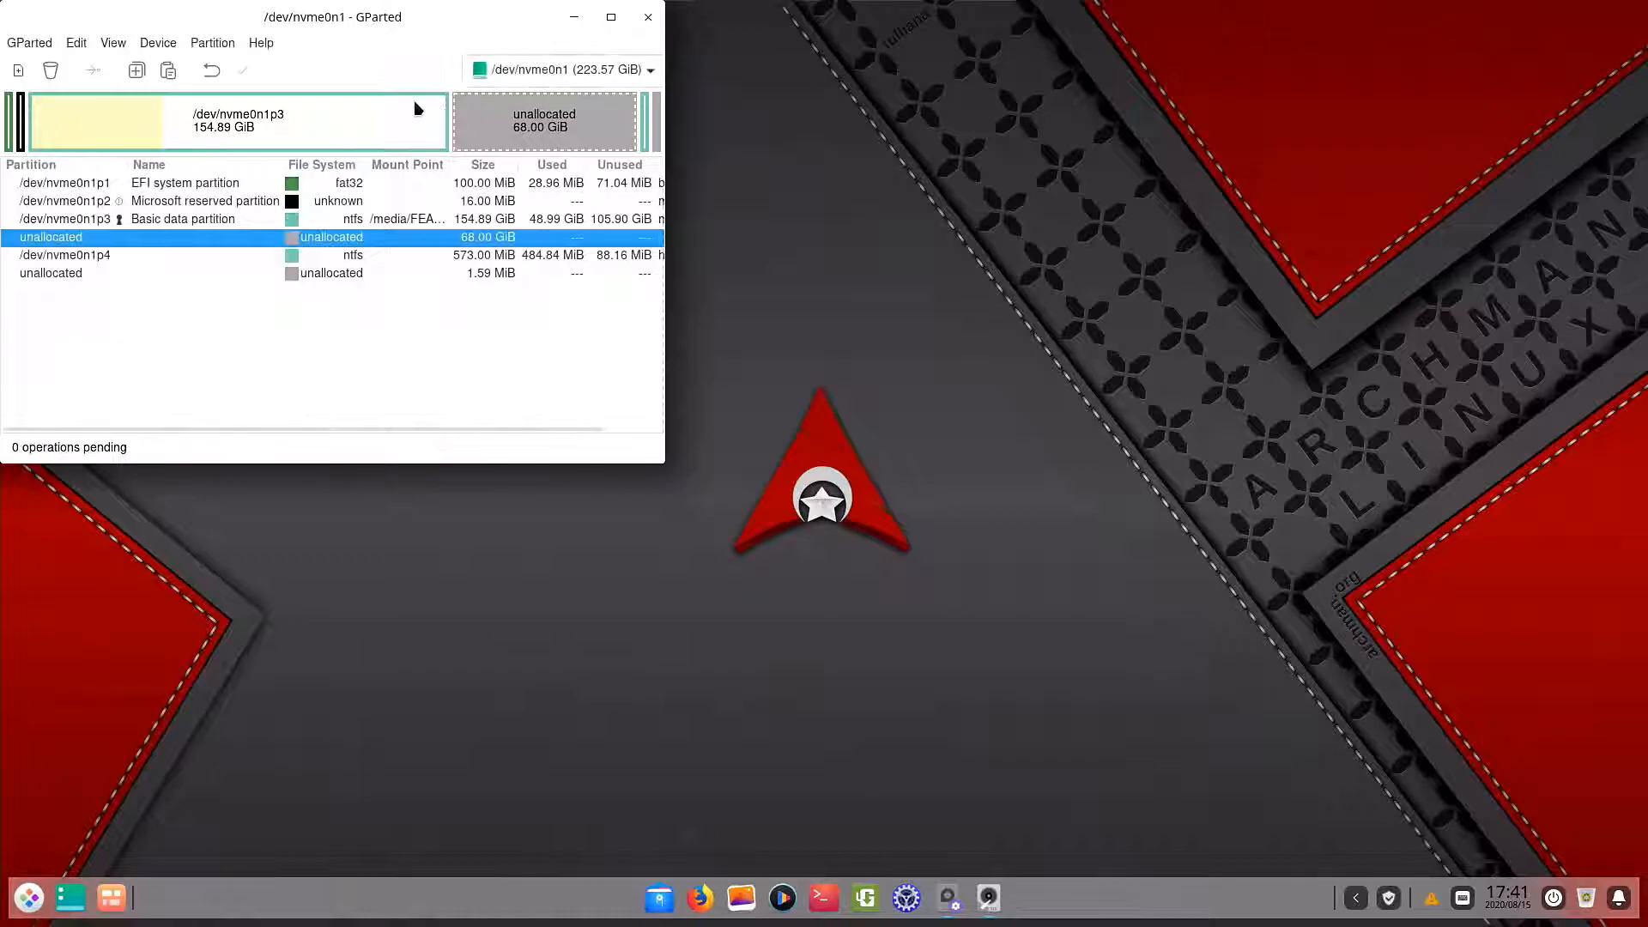
left_click_drag(499, 21, 917, 177)
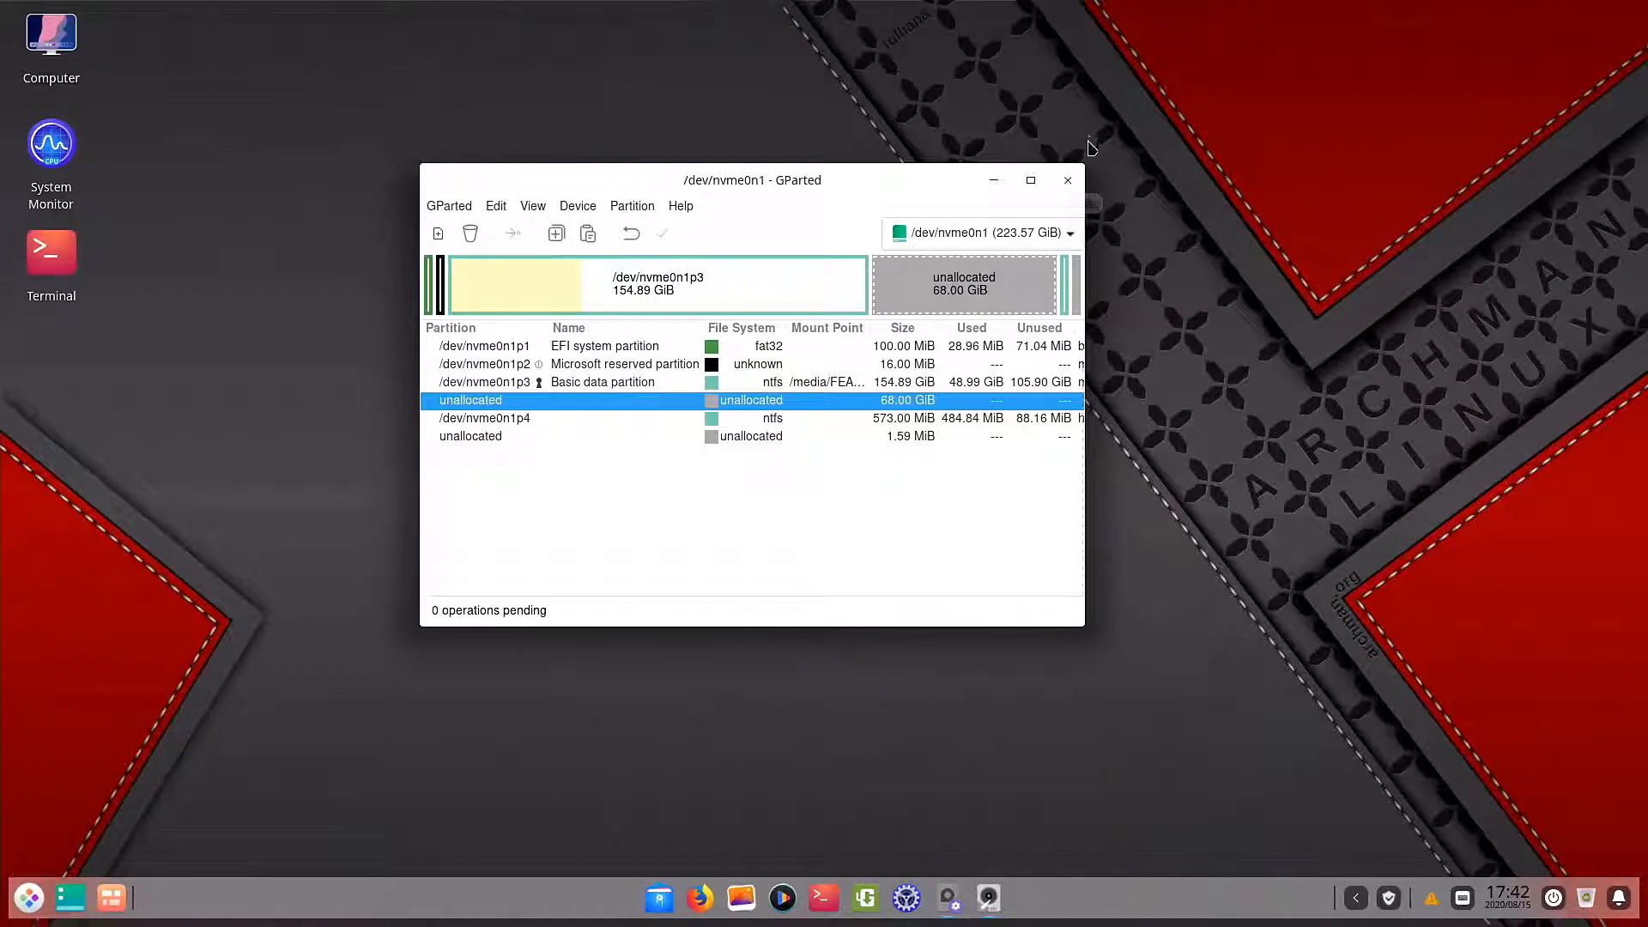
left_click(1068, 182)
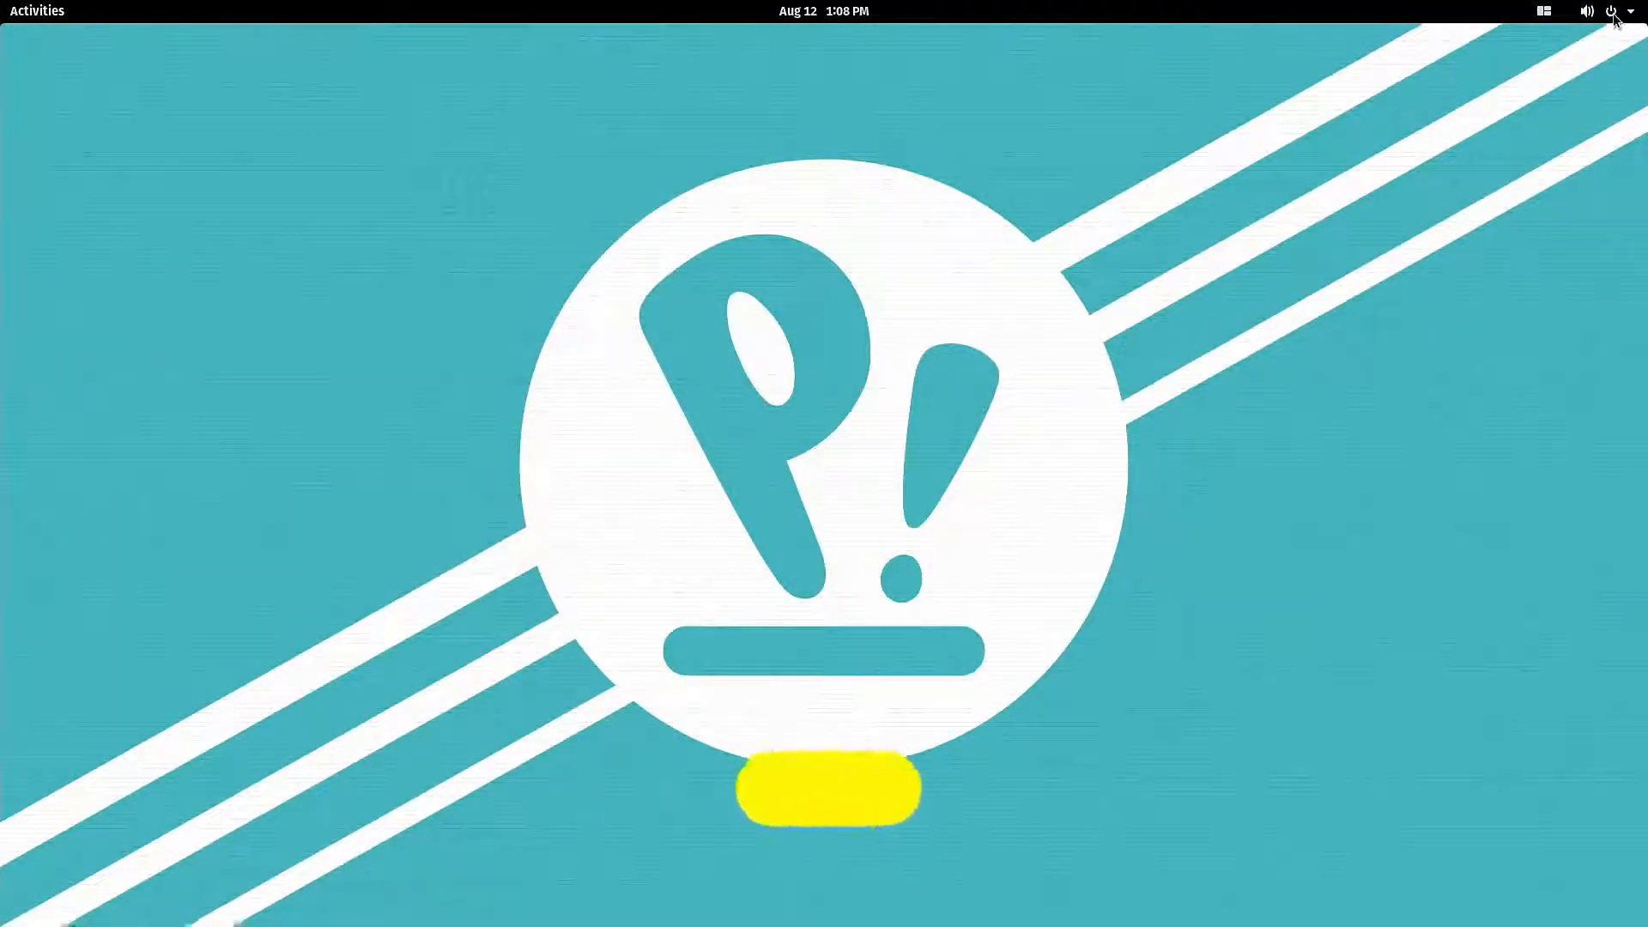
On the Pop!_OS live desktop, search the applications for "disk" and open Disks.
left_click(34, 11)
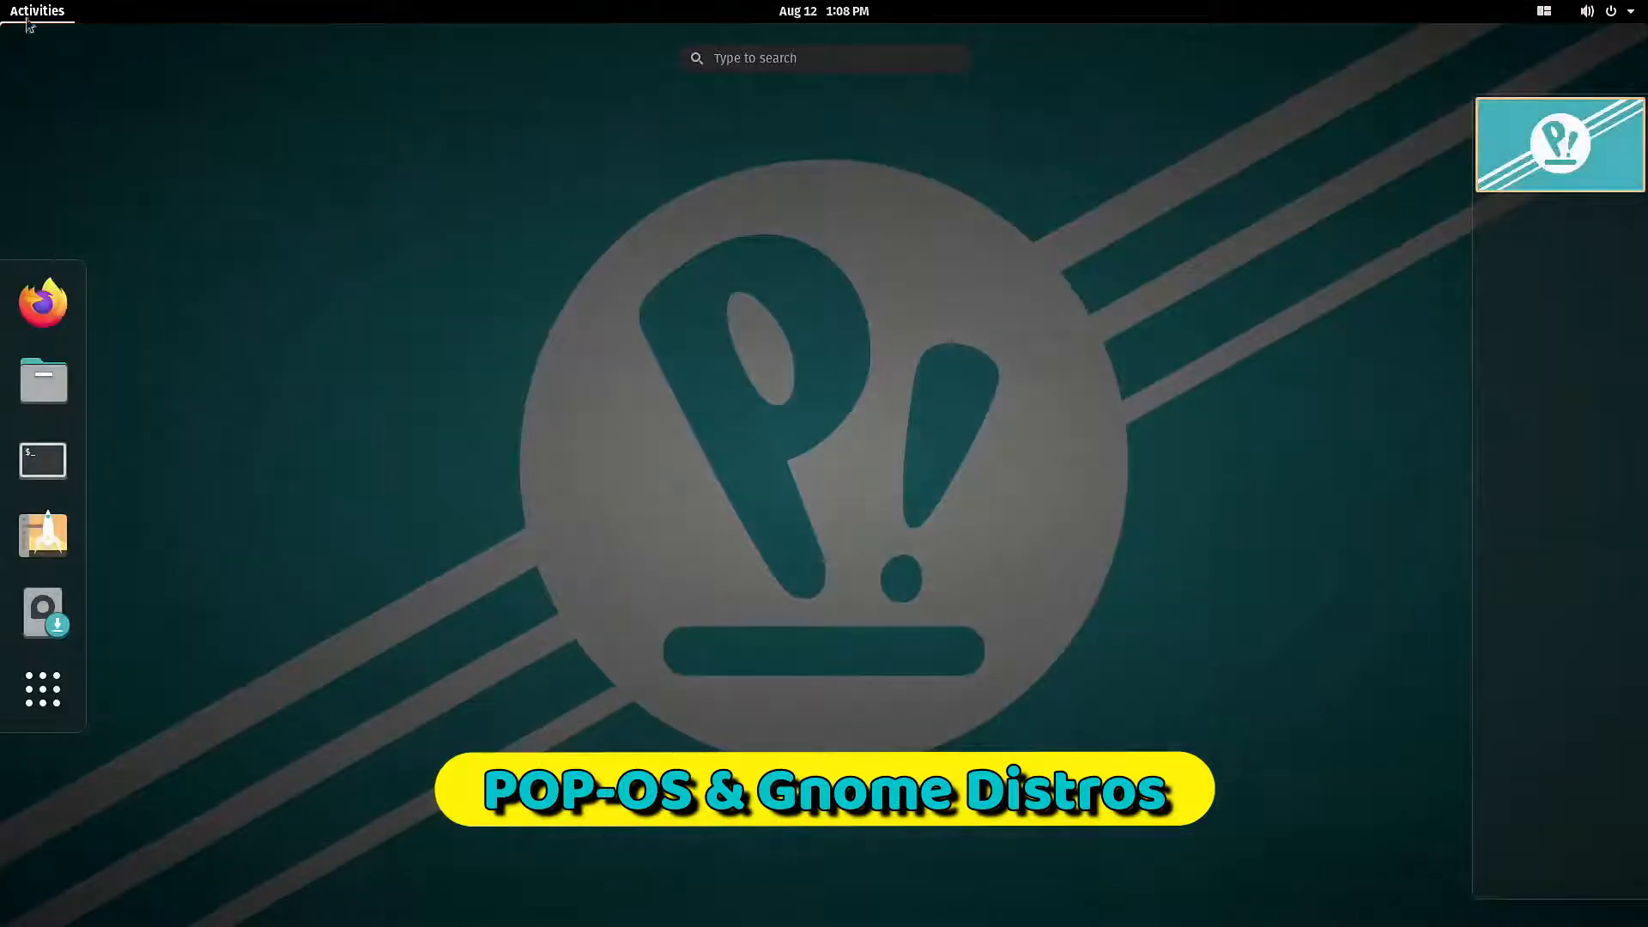
left_click(43, 689)
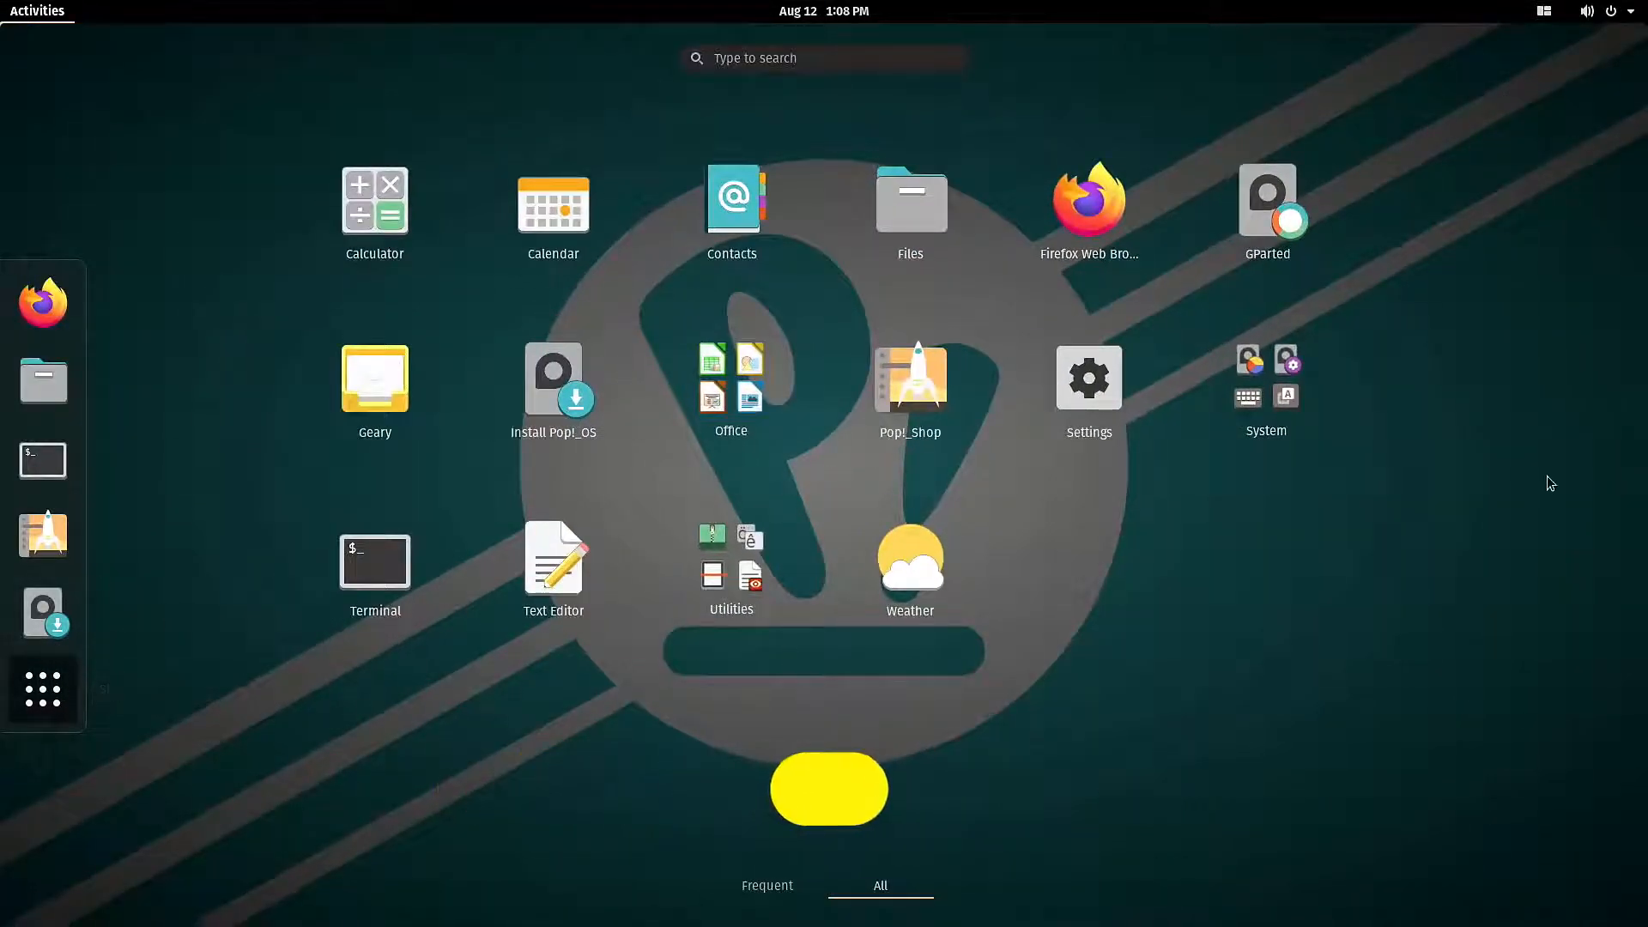
left_click(892, 60)
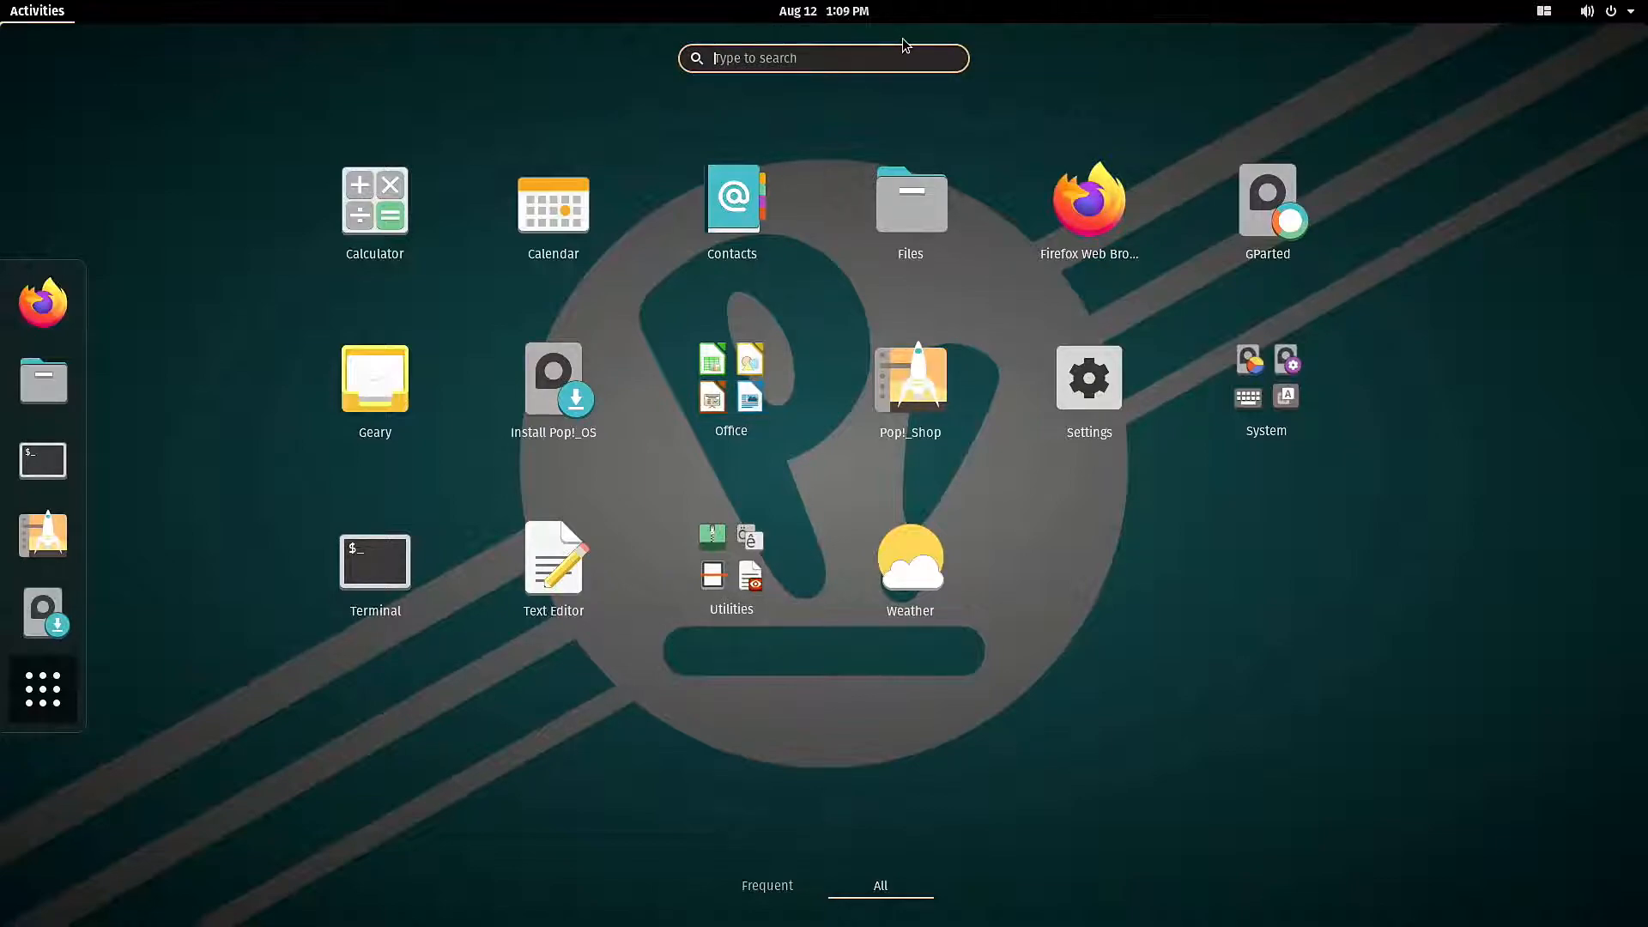
type("disk")
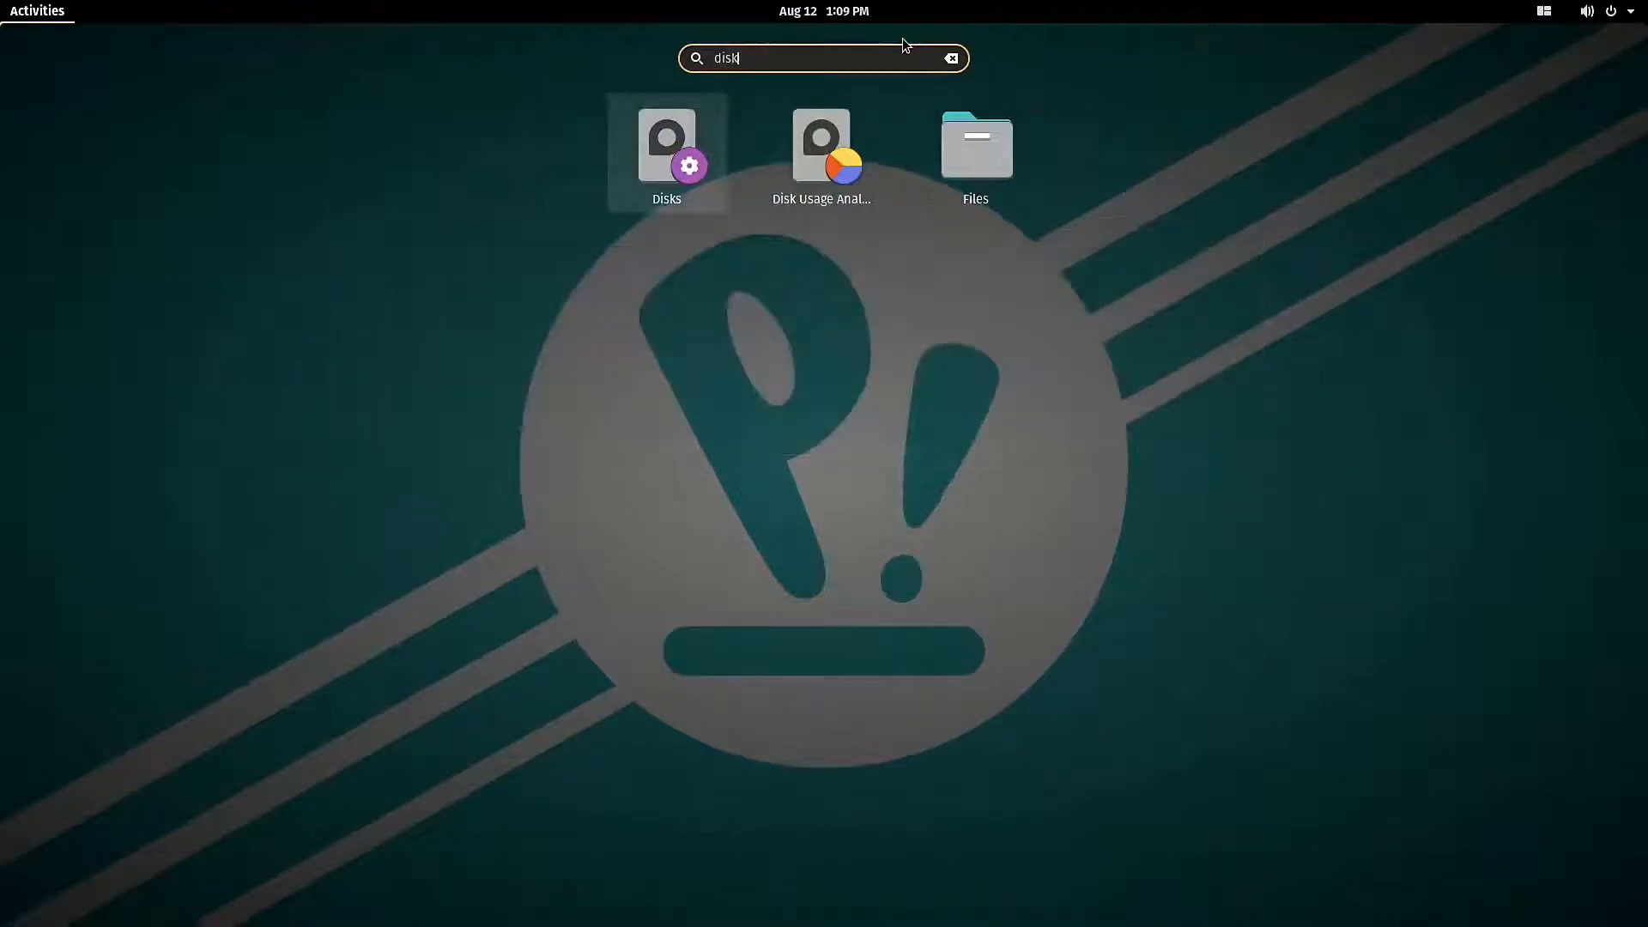
left_click(682, 147)
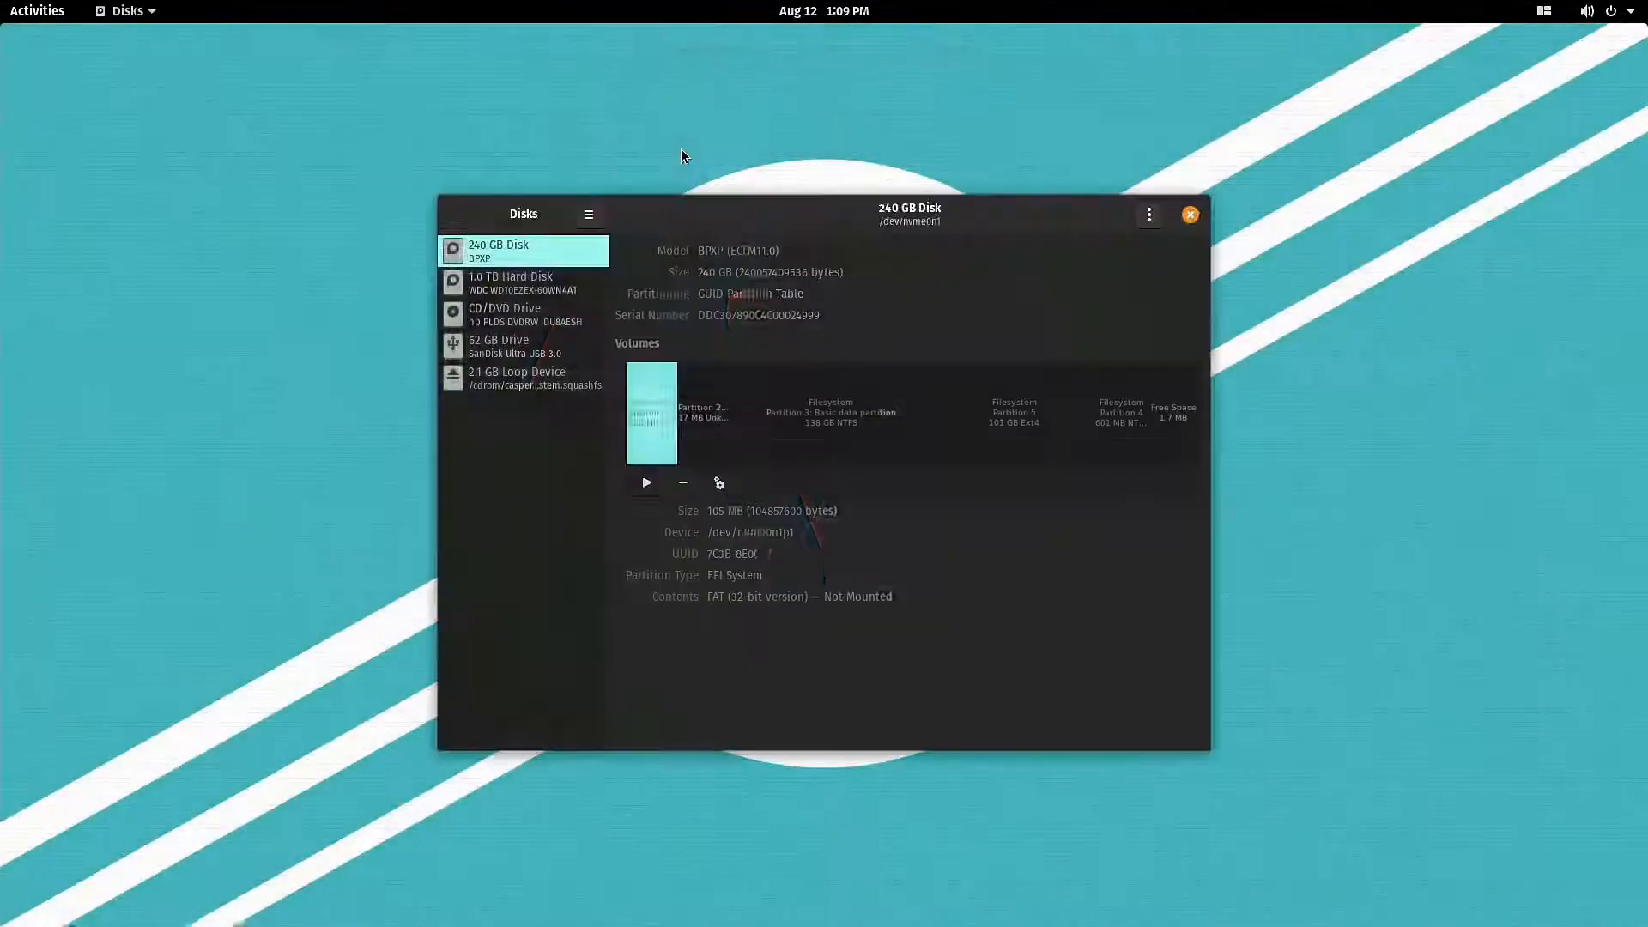
left_click_drag(738, 203, 1118, 188)
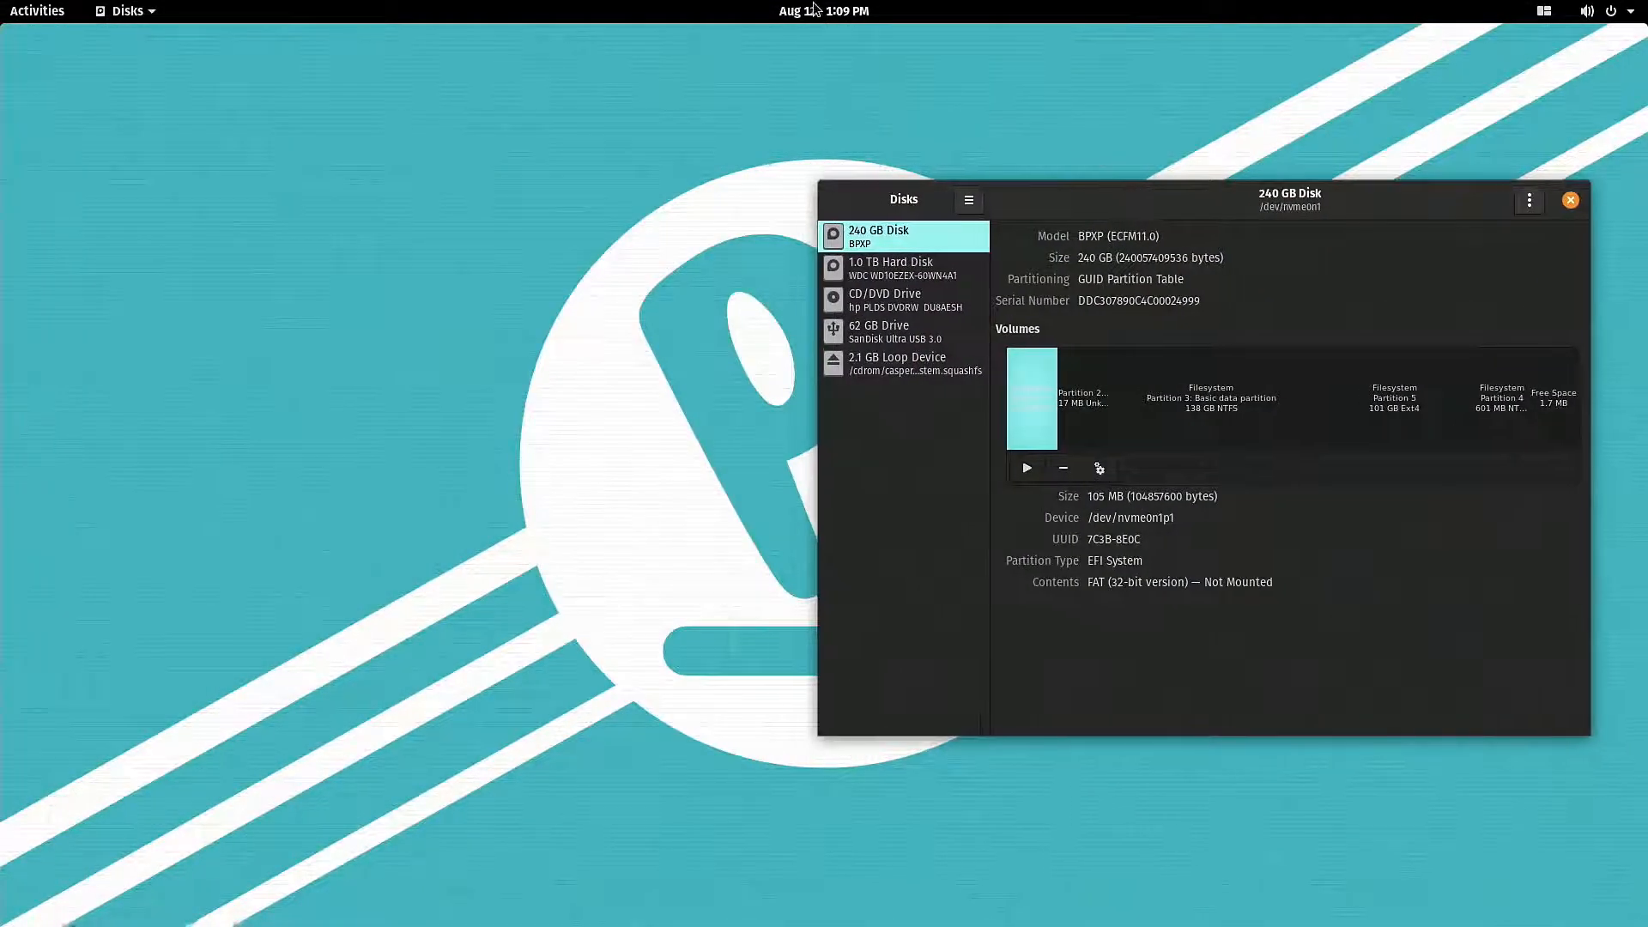
Search the applications for "gpa" and open GParted alongside Disks.
left_click(12, 11)
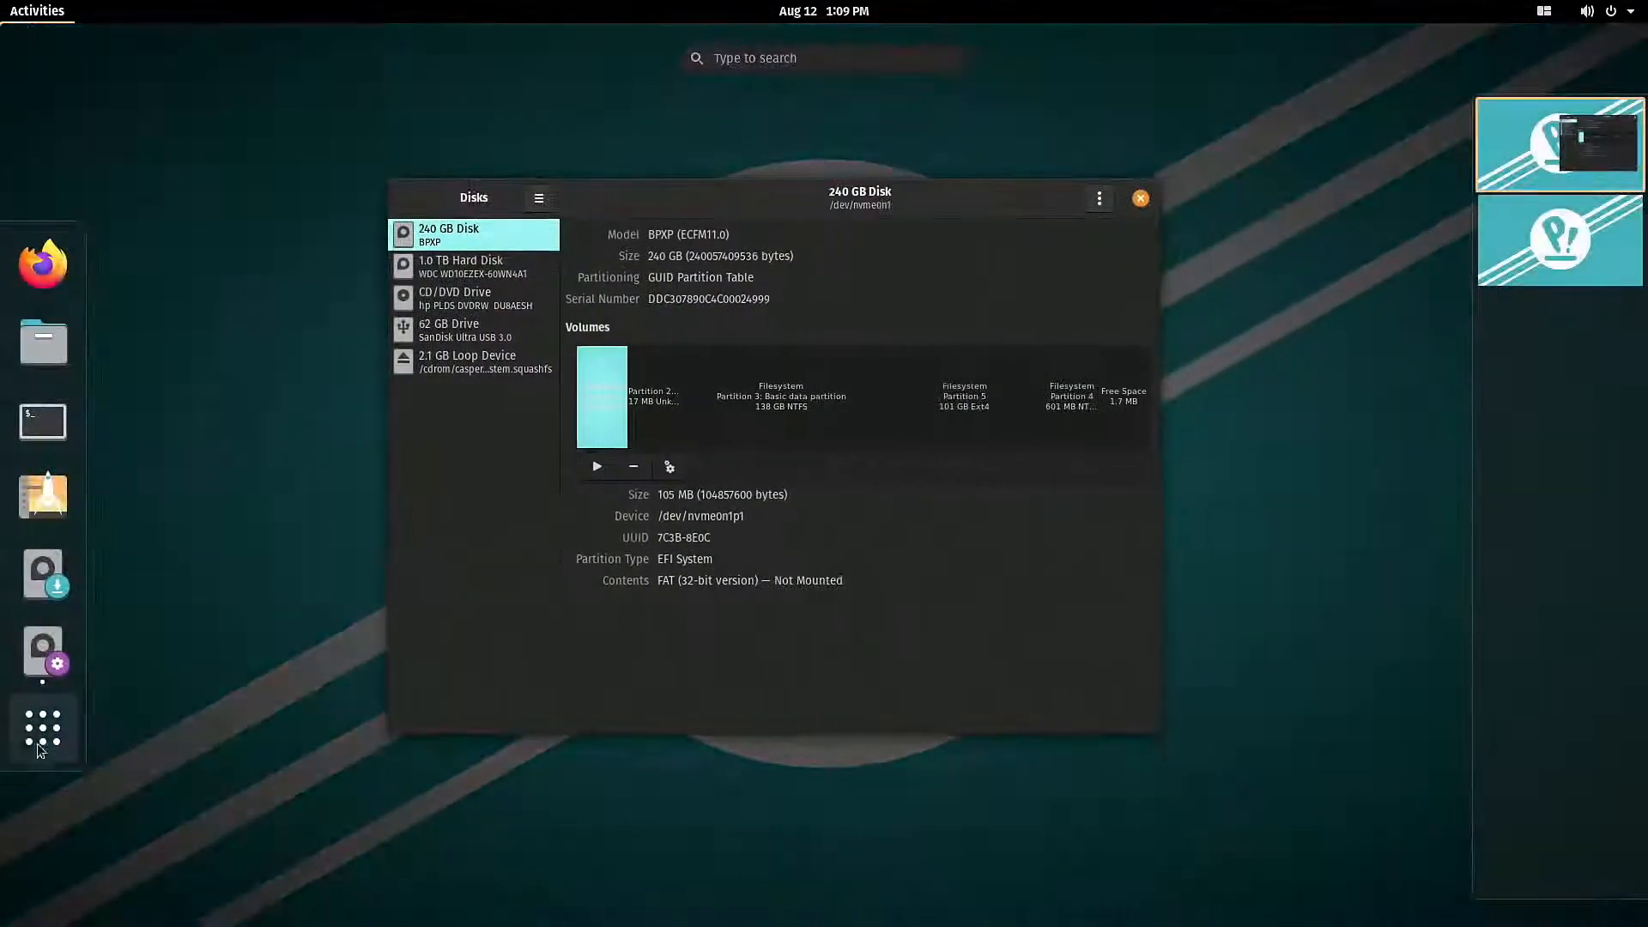
left_click(44, 745)
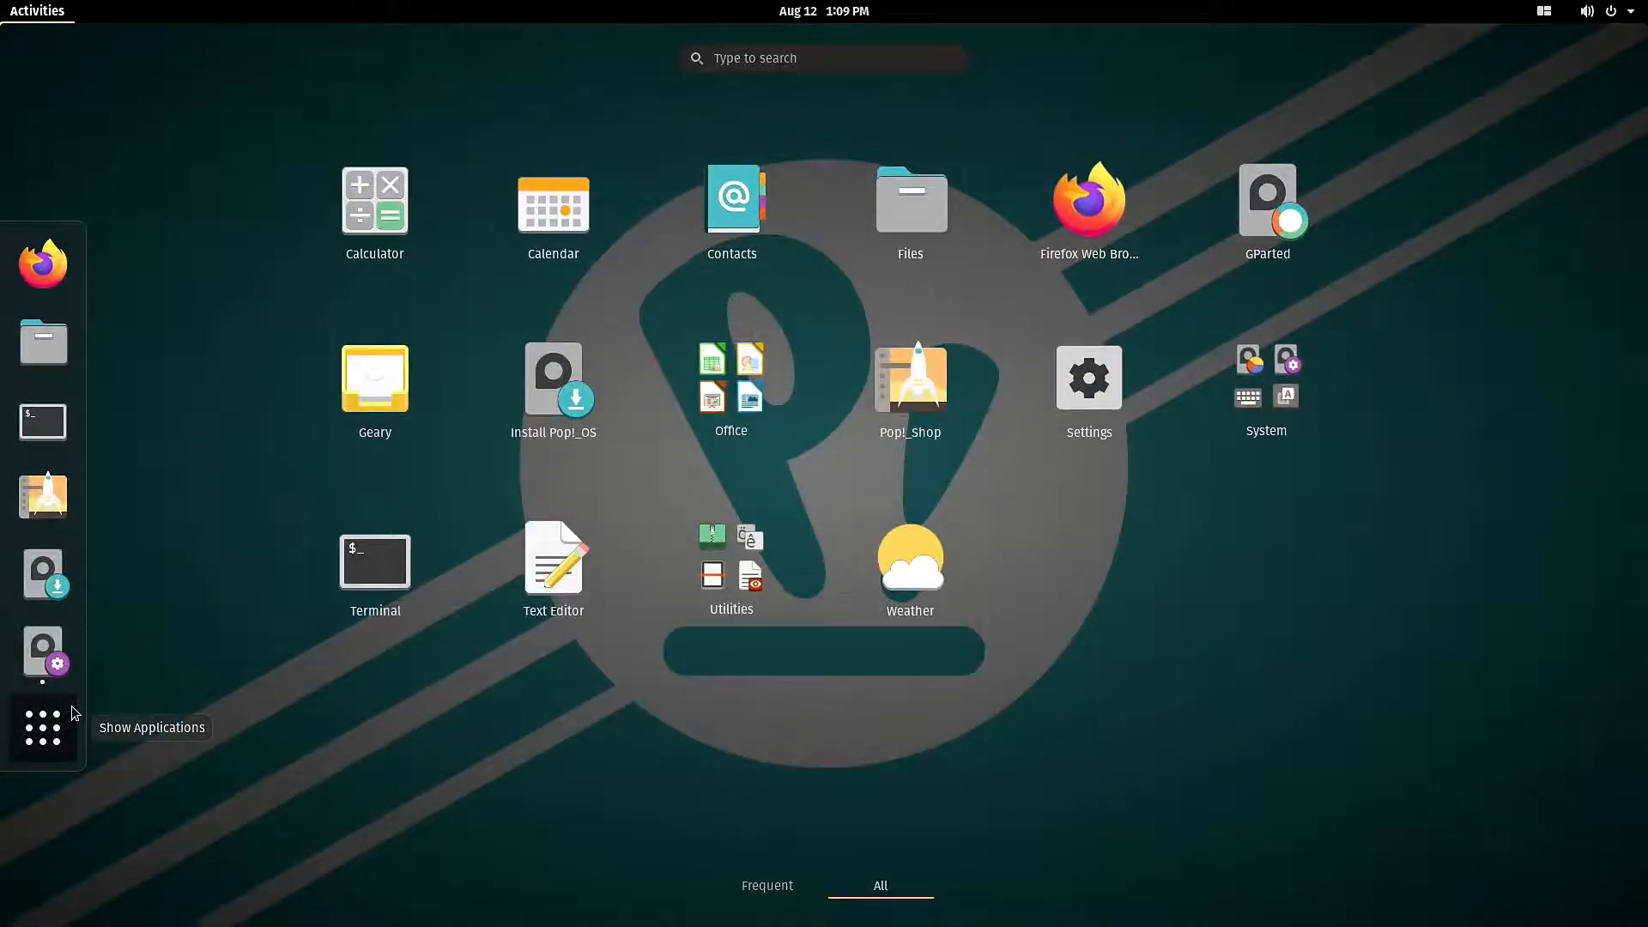
type("gpa")
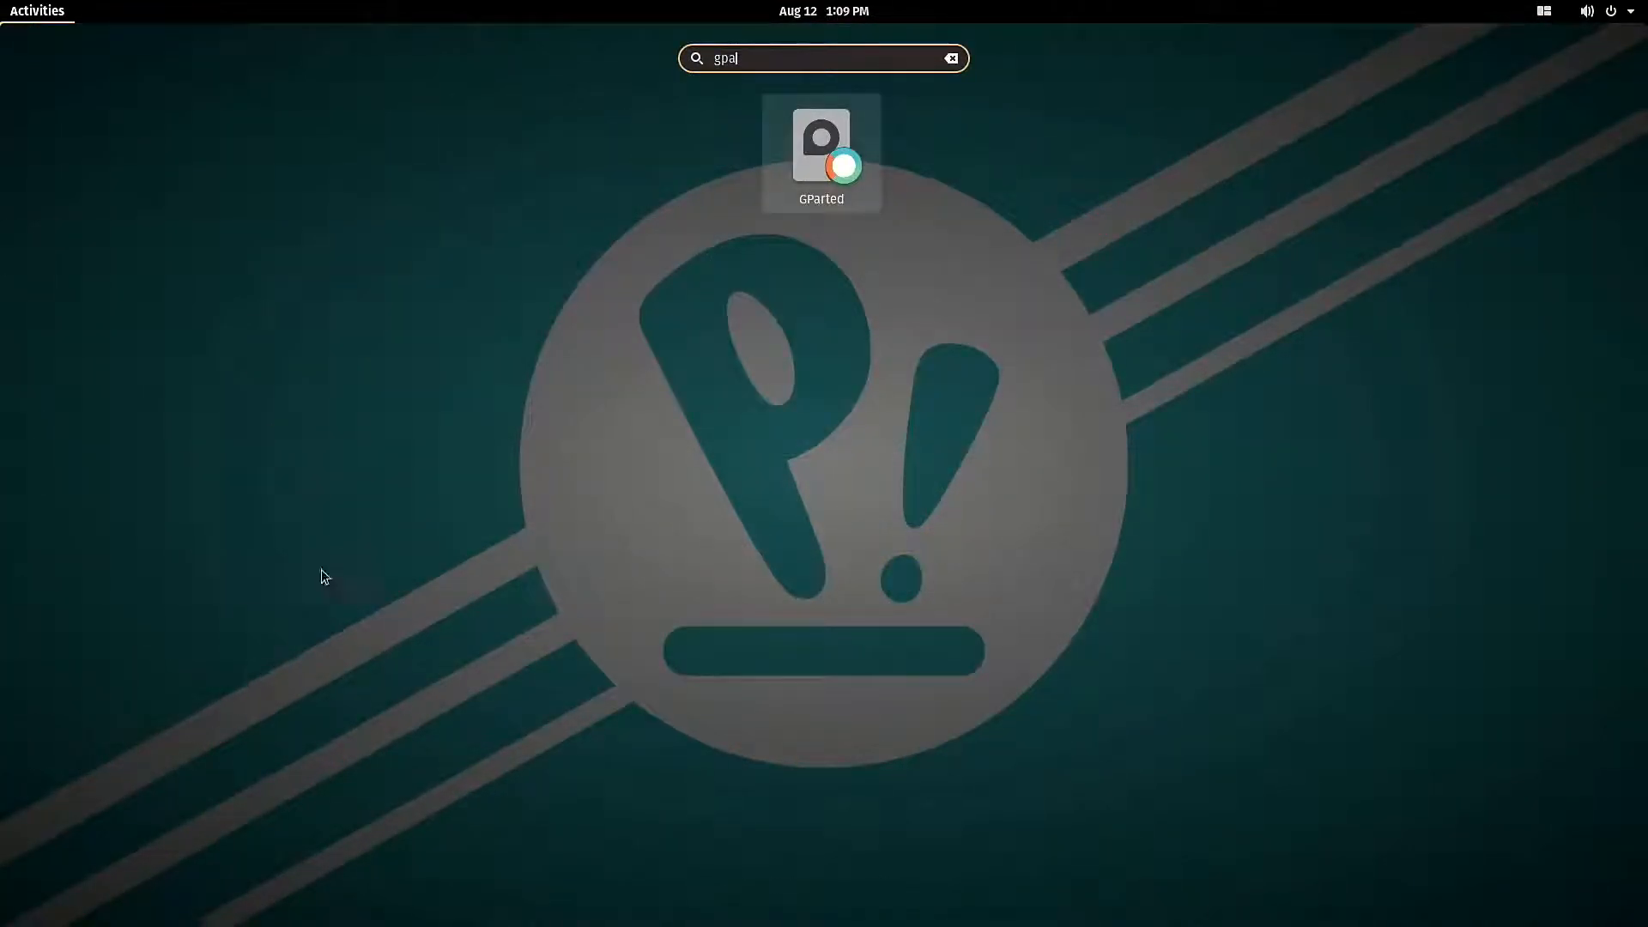
left_click(850, 158)
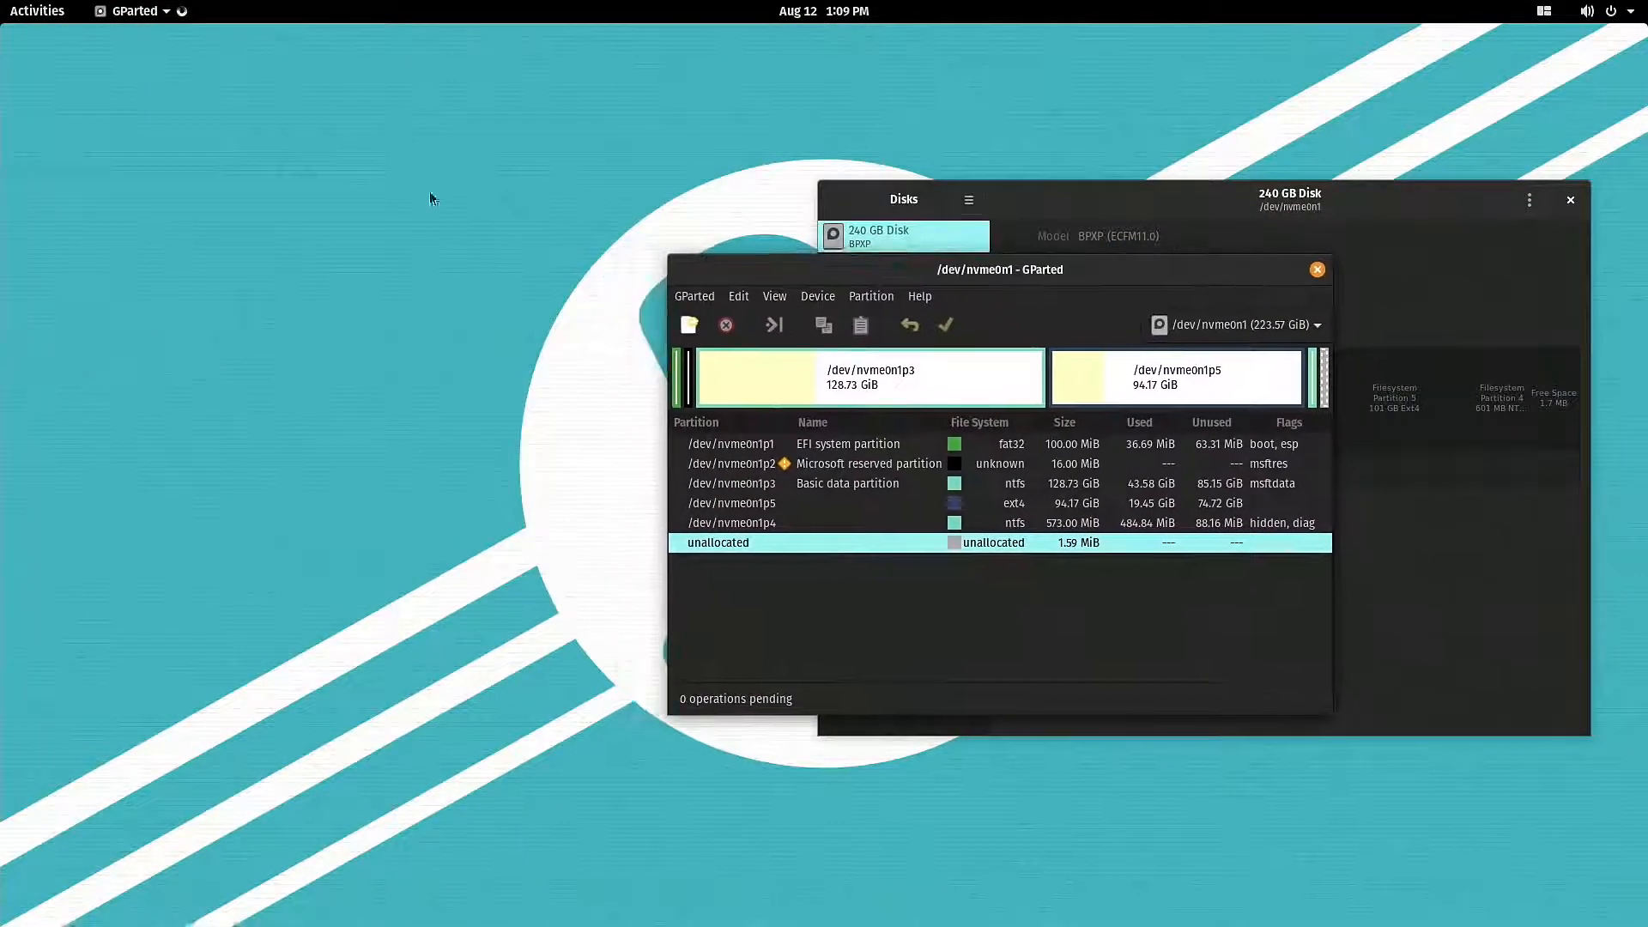
Open the Files application and arrange the GParted and Disks windows so all three are accessible.
left_click(58, 12)
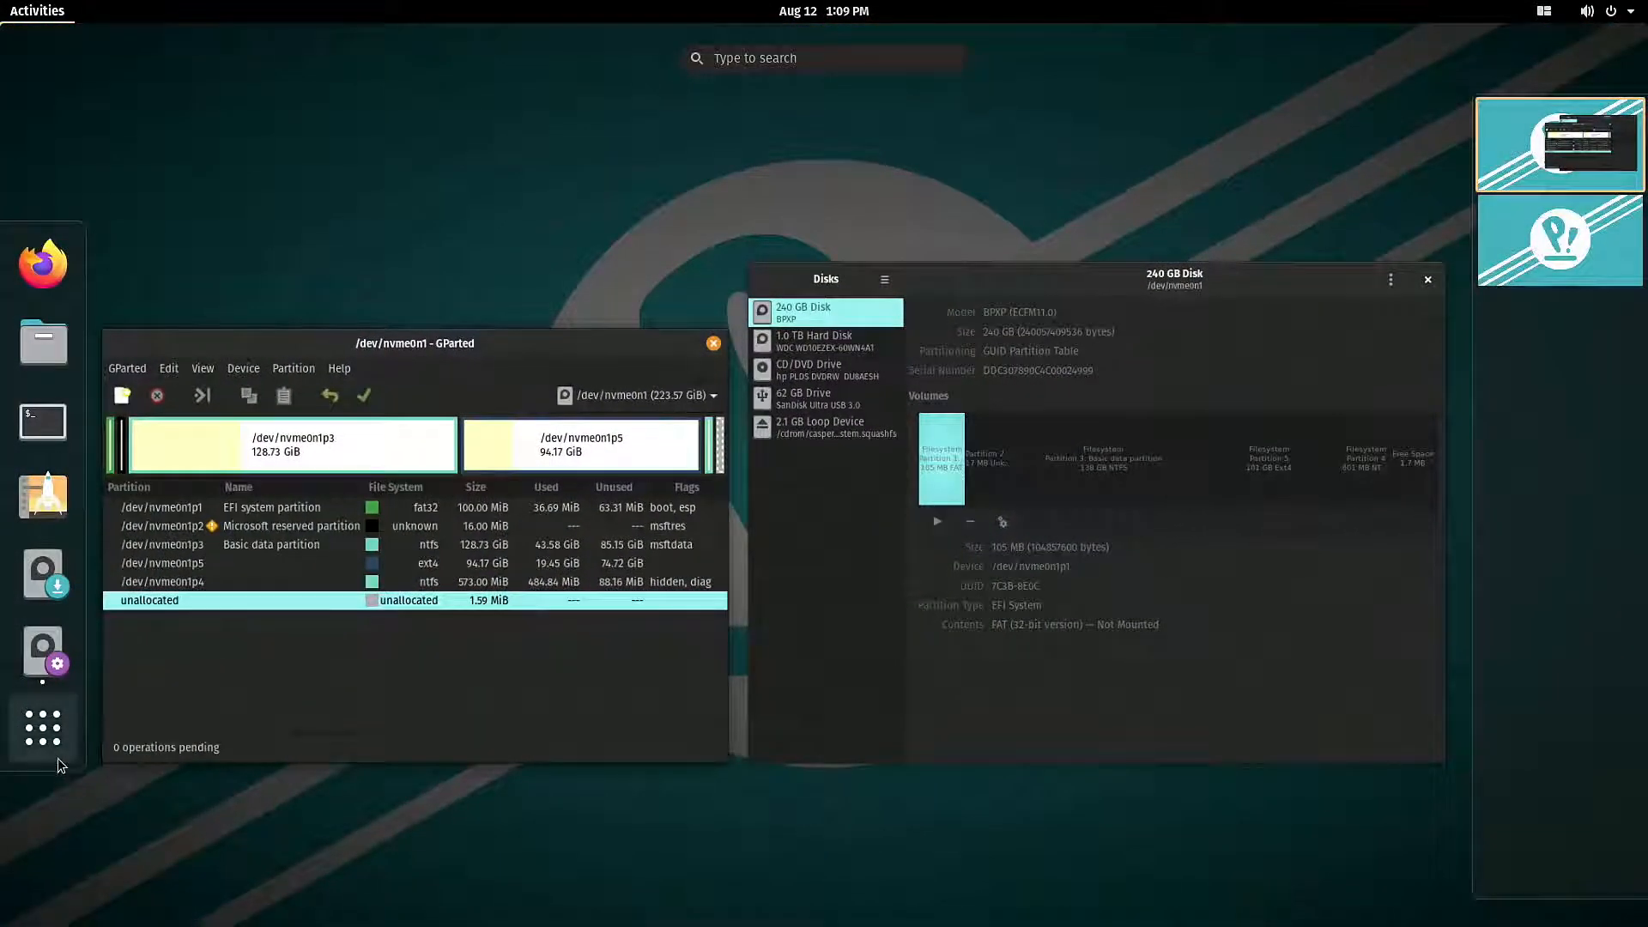
left_click(55, 750)
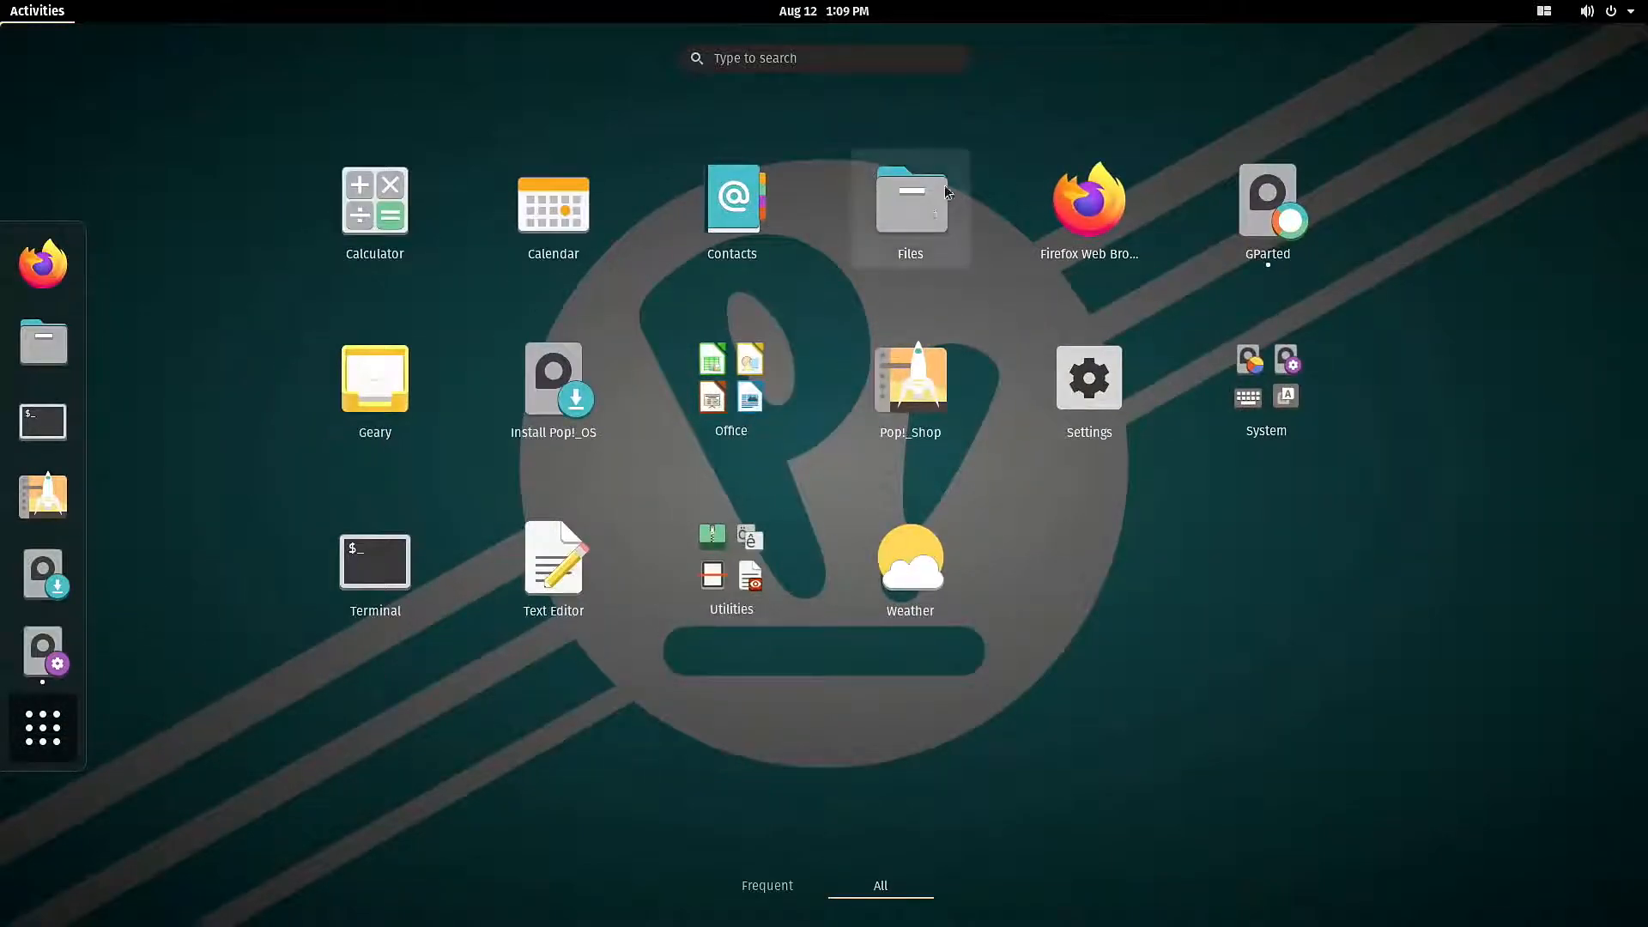
left_click(918, 217)
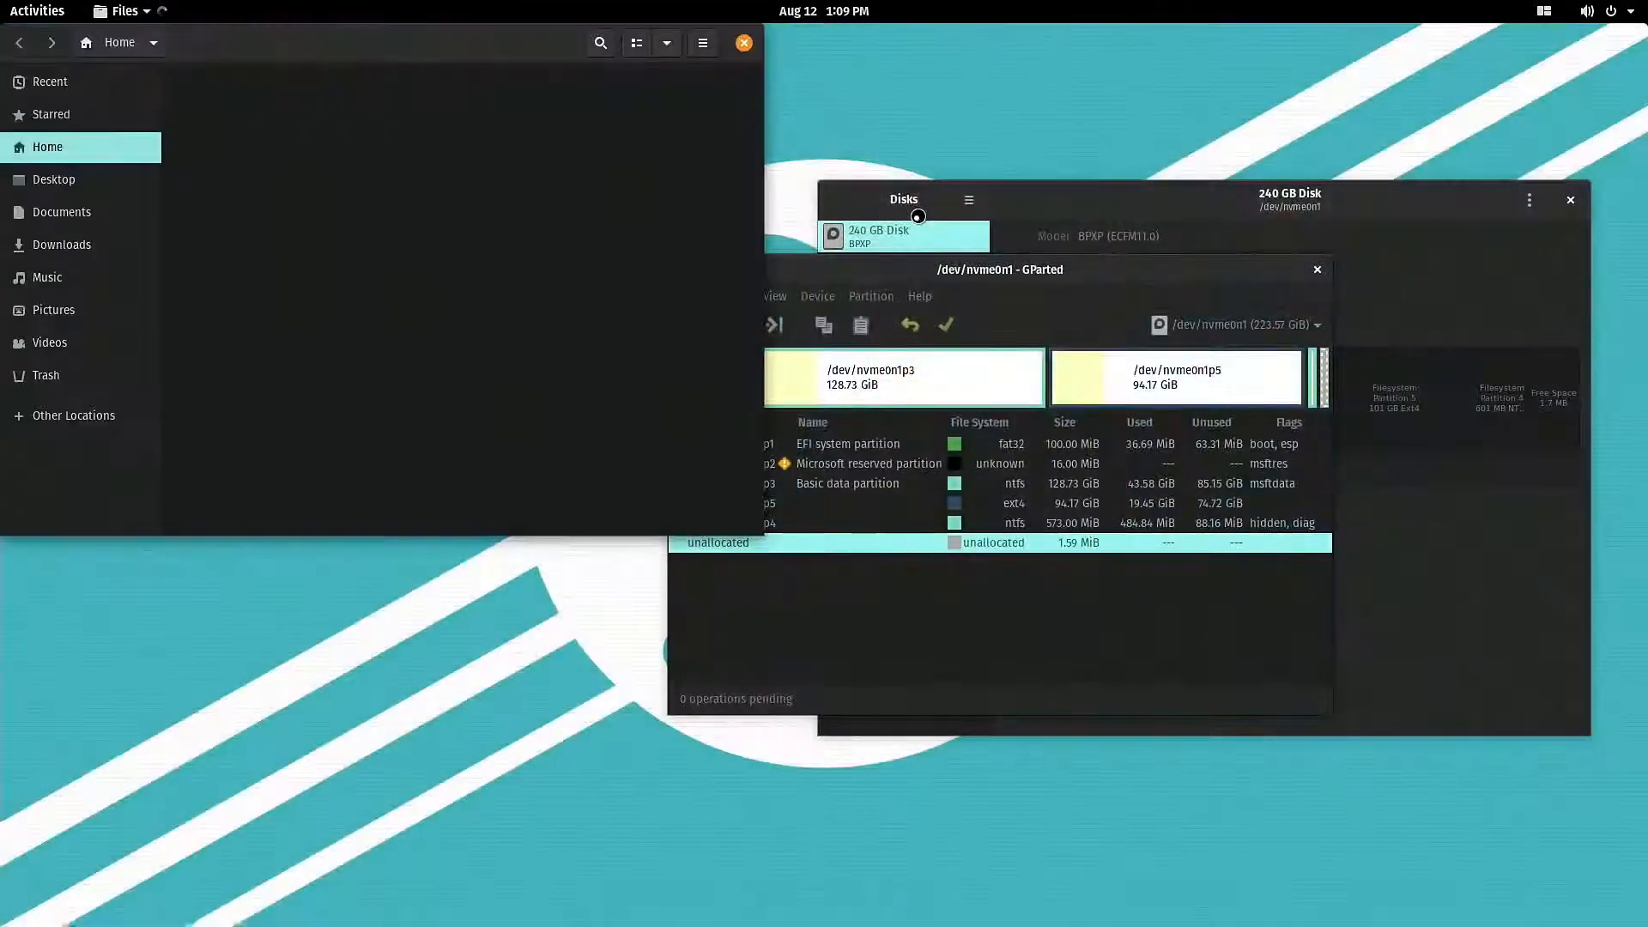
left_click(1055, 263)
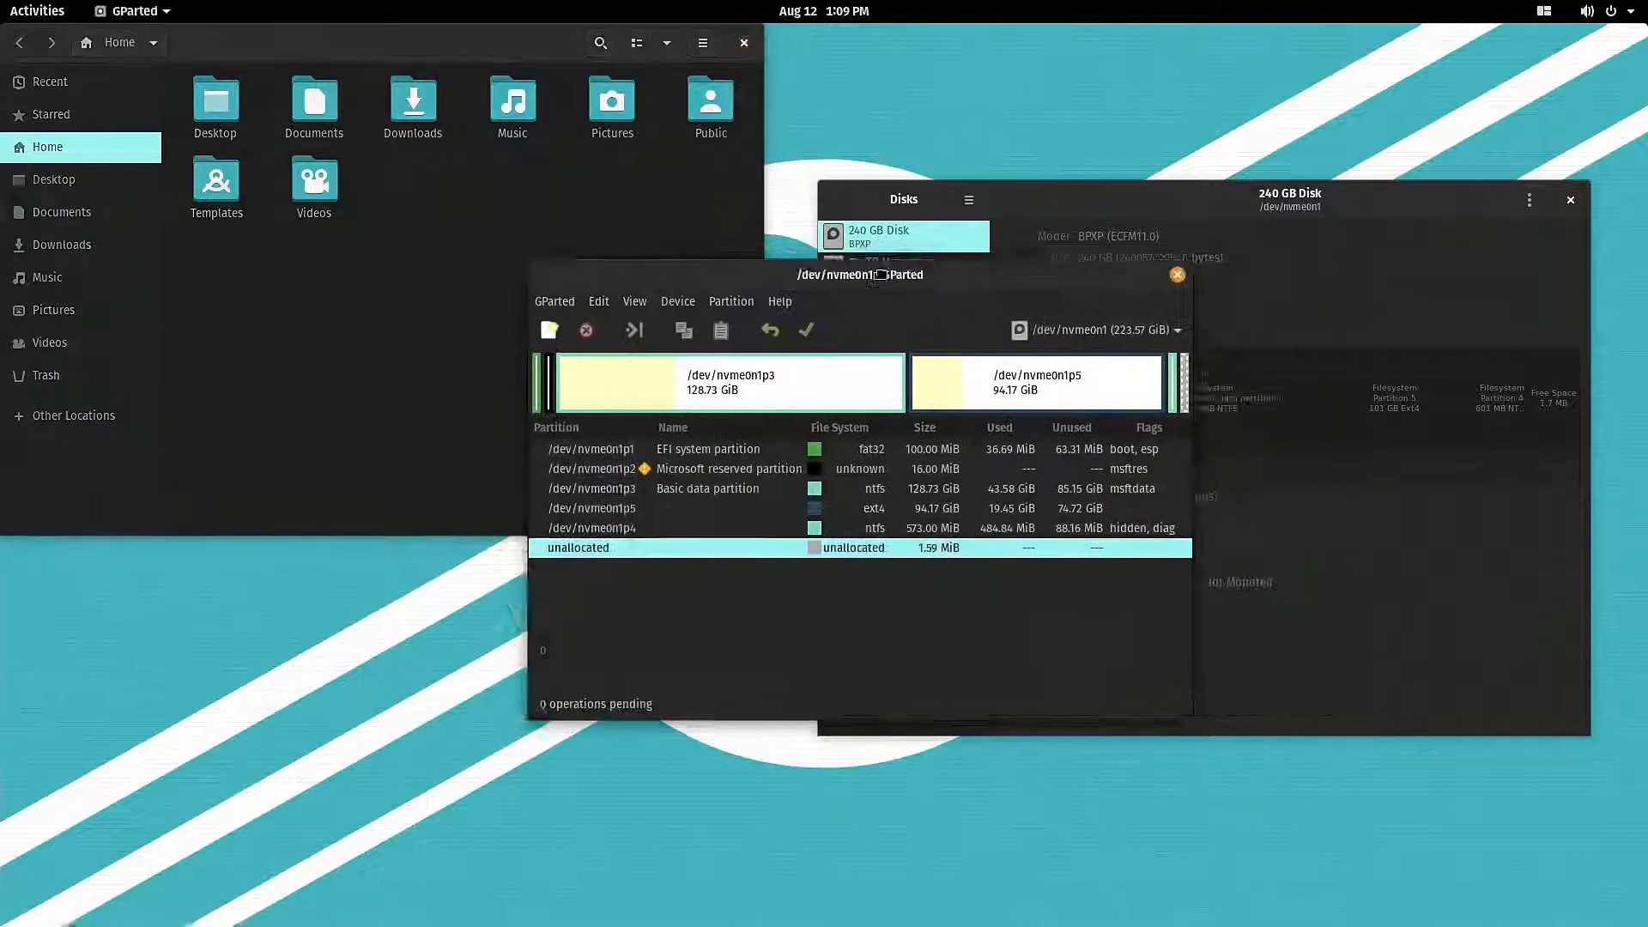
left_click_drag(1041, 203, 966, 123)
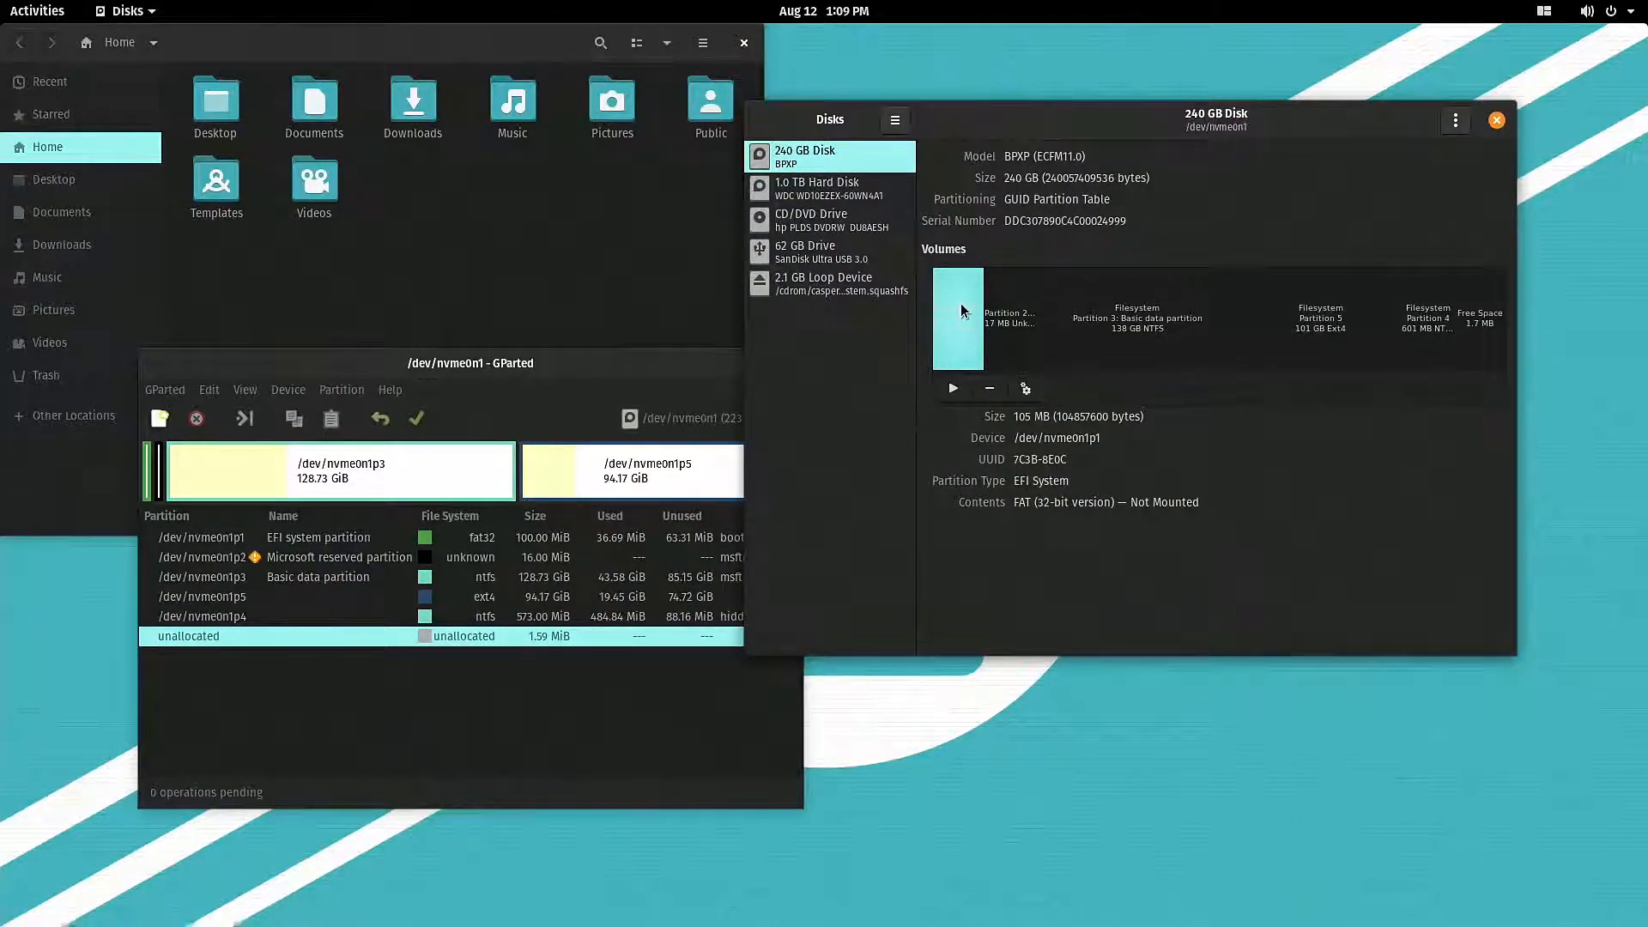
Mount the 105 MB EFI system partition in Disks and open its EFI folder in the maximized file manager.
left_click(954, 388)
left_click_drag(275, 28, 681, 7)
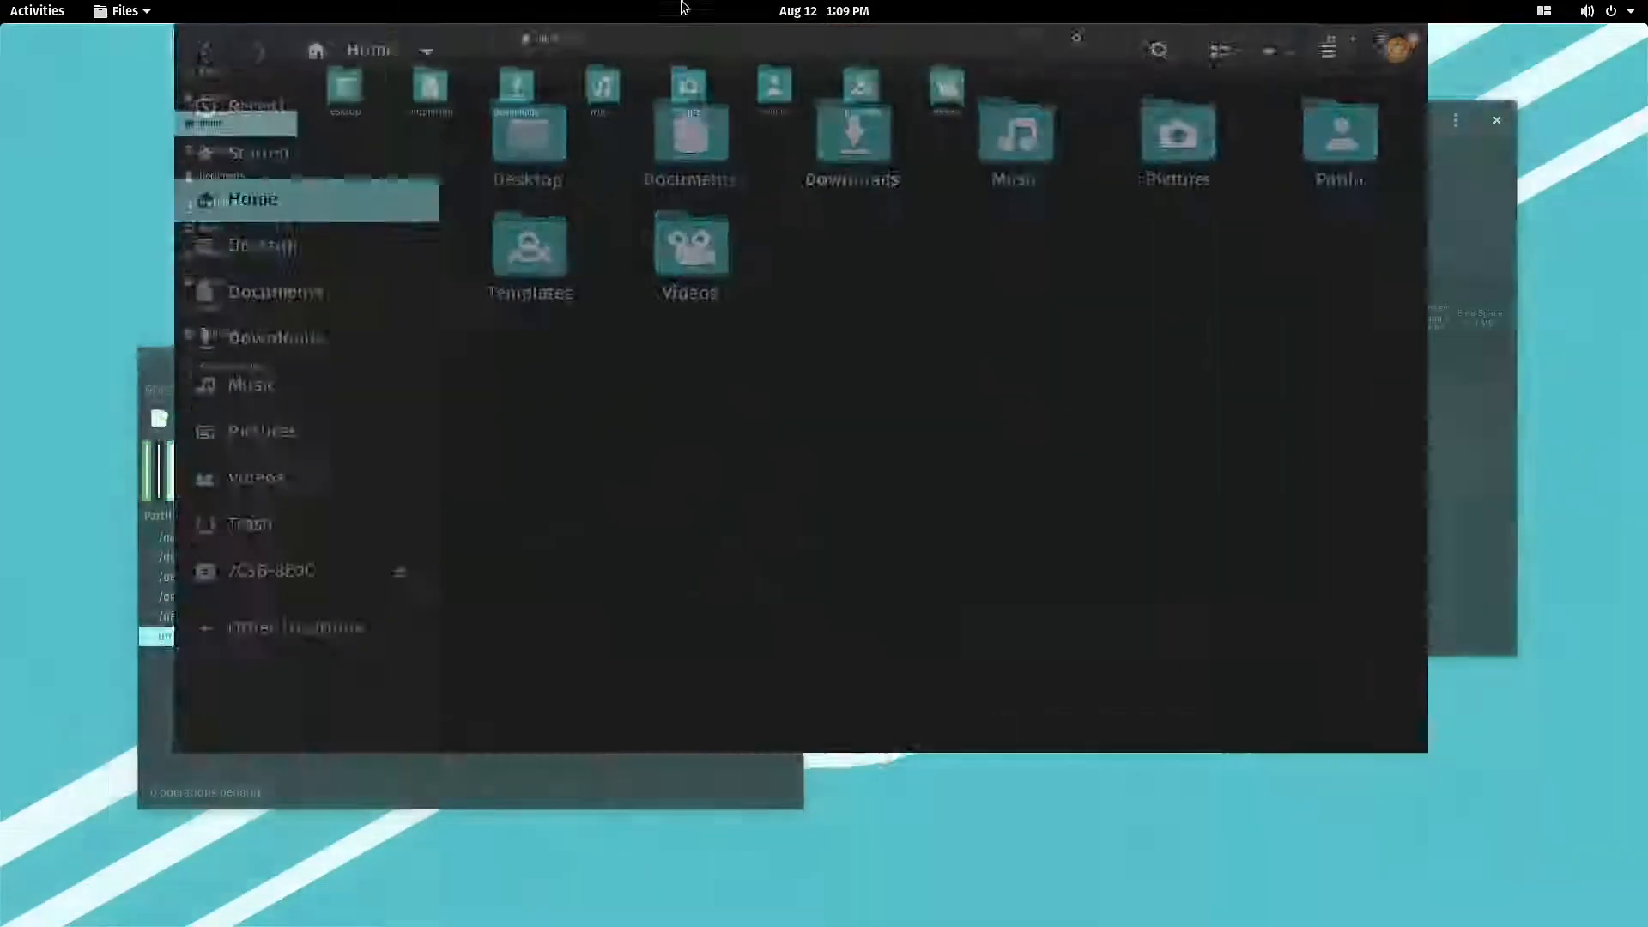
left_click(90, 412)
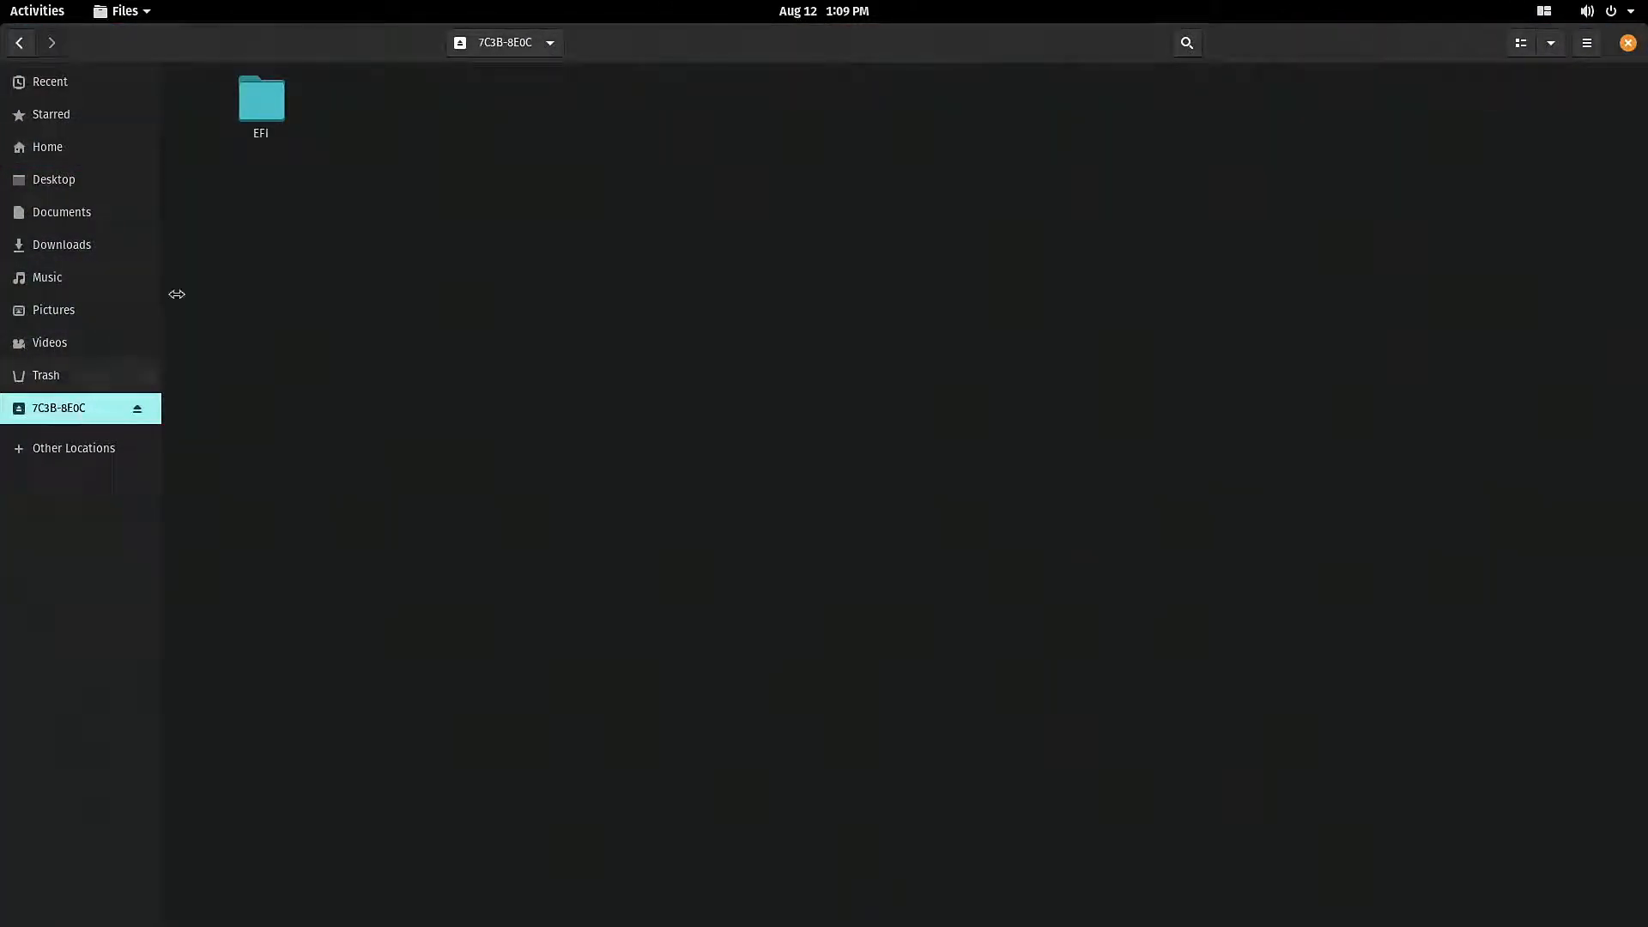
double_click(258, 104)
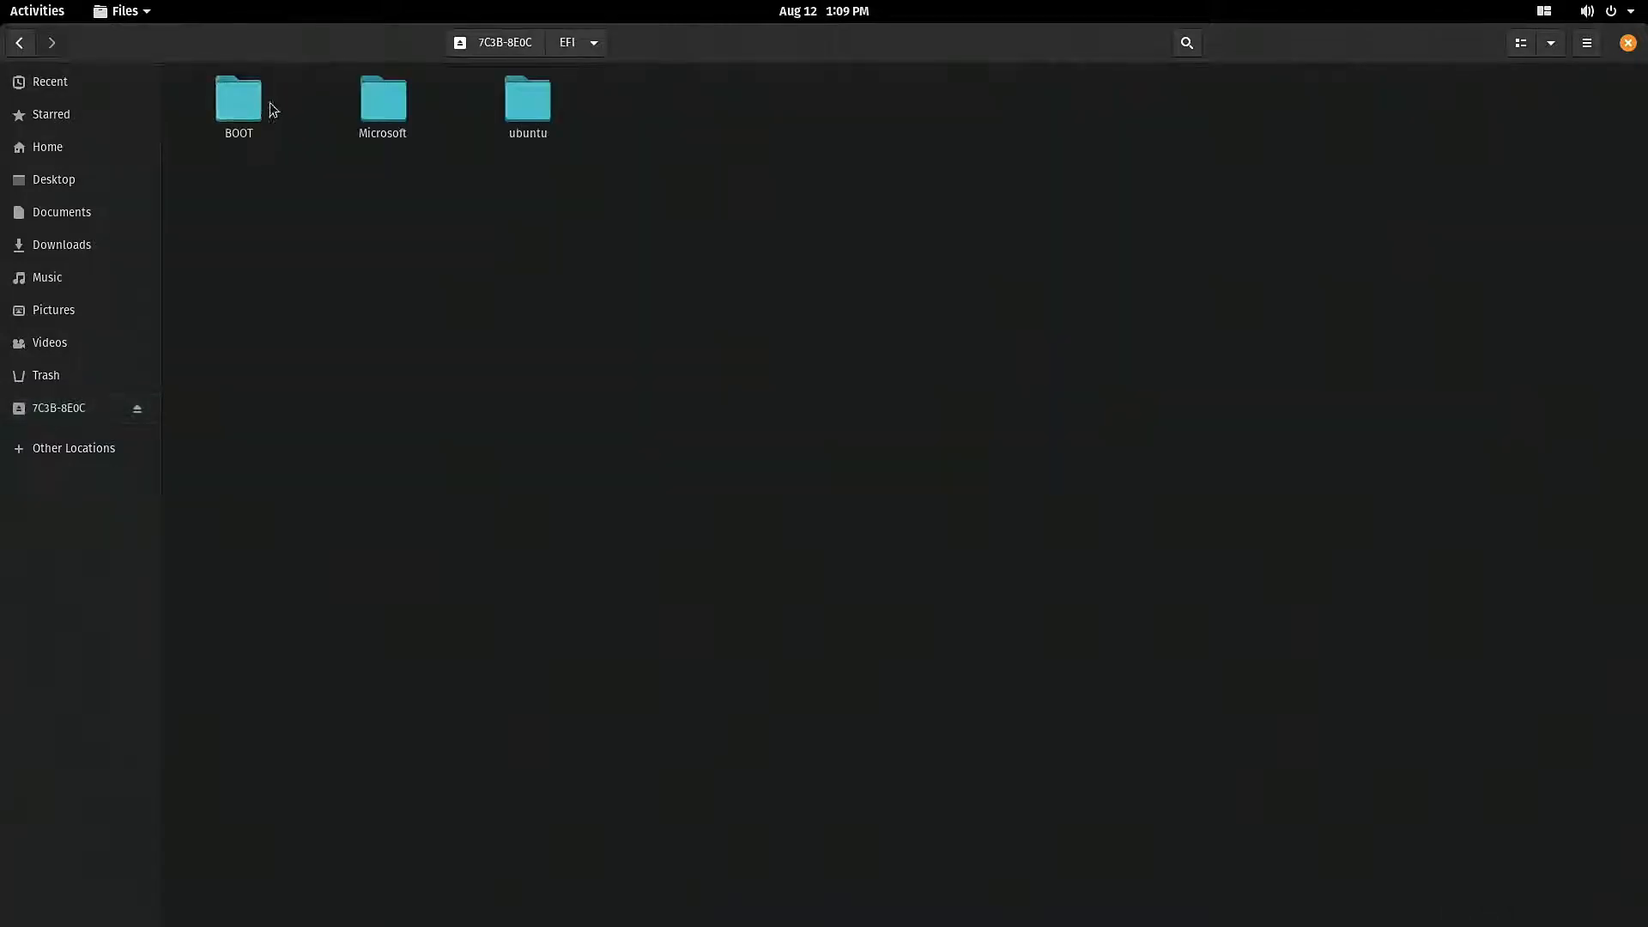
Move the ubuntu folder inside the EFI folder to the trash.
right_click(524, 119)
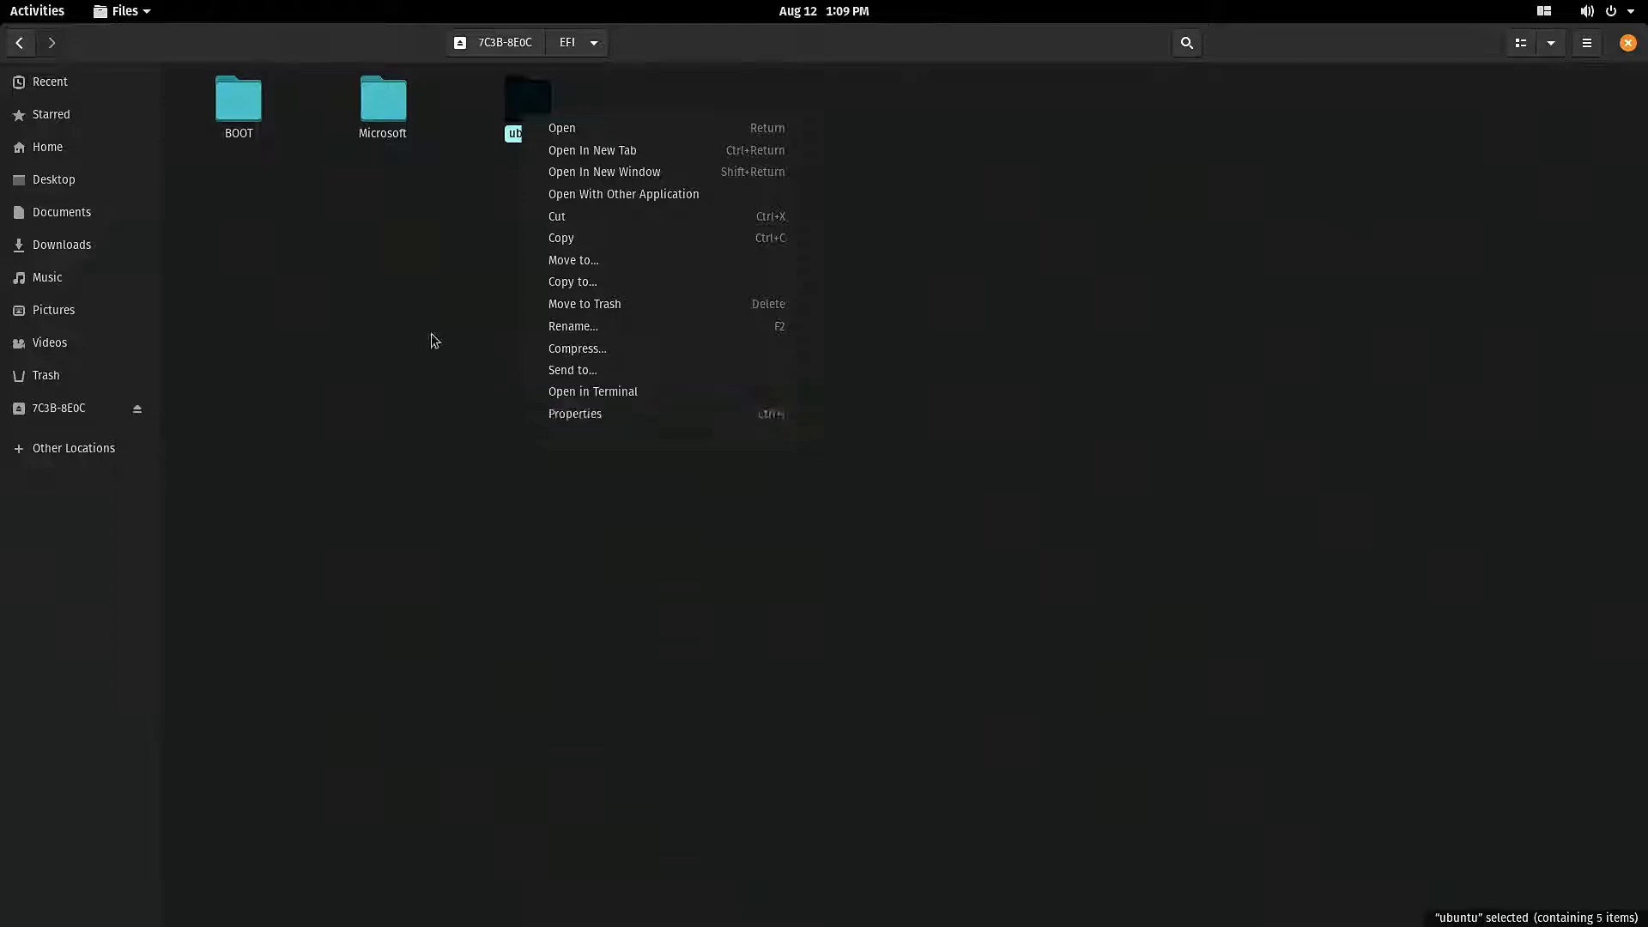
left_click(430, 339)
right_click(527, 111)
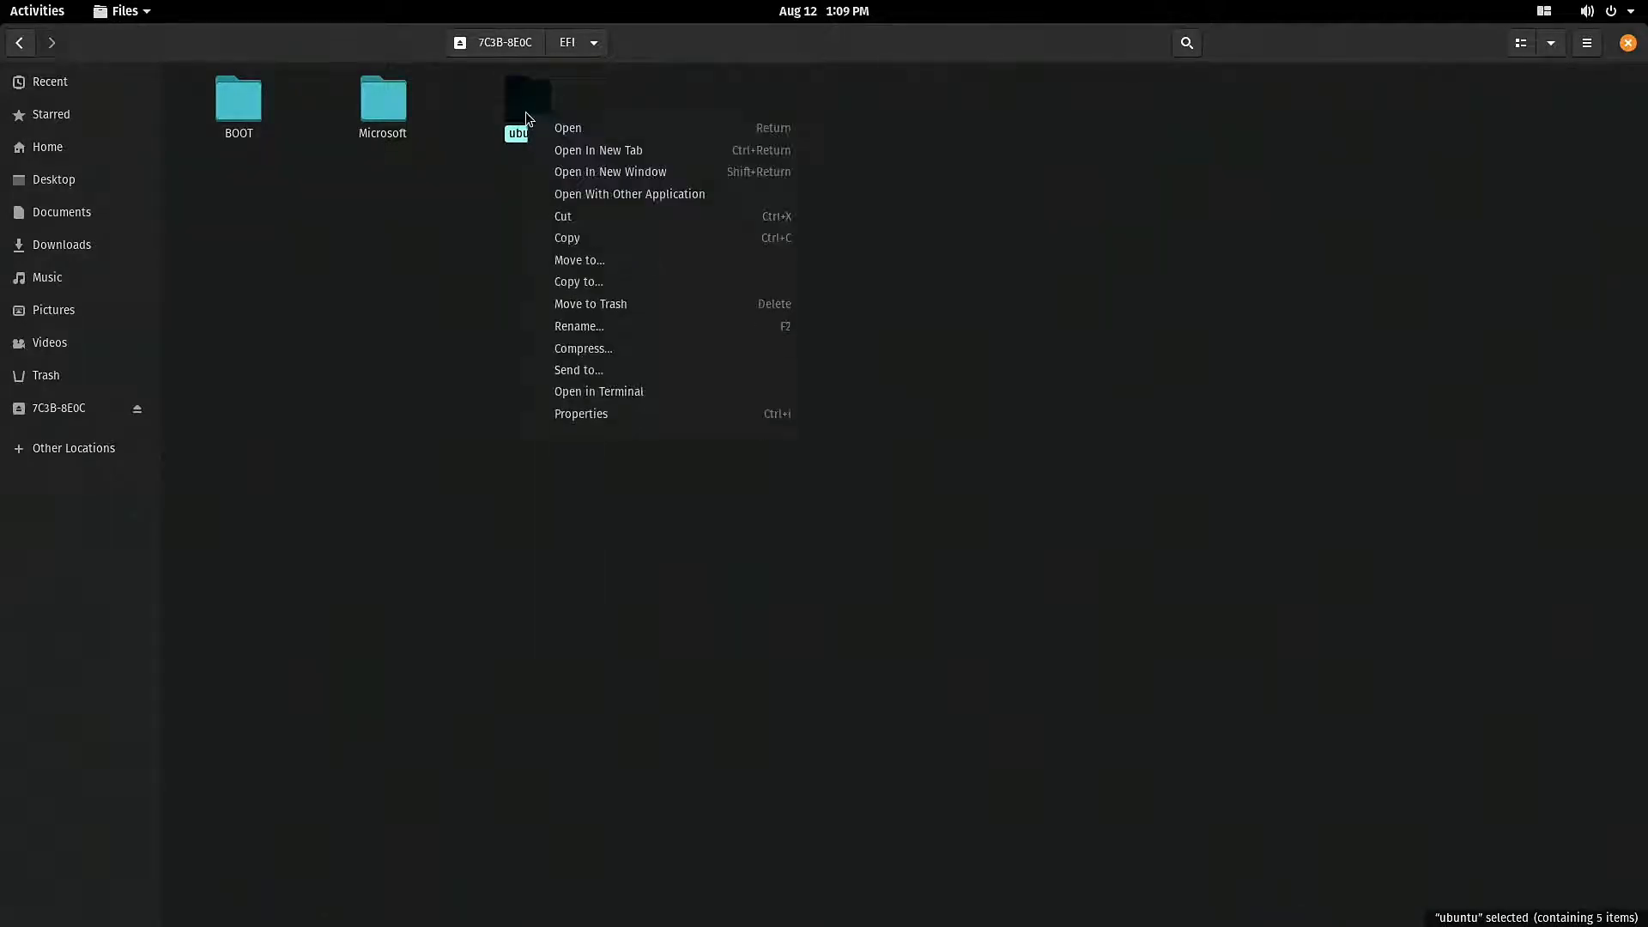
left_click(583, 305)
Check the contents of the BOOT folder, return to the EFI folder, and move BOOT to the trash.
left_click(237, 110)
double_click(237, 110)
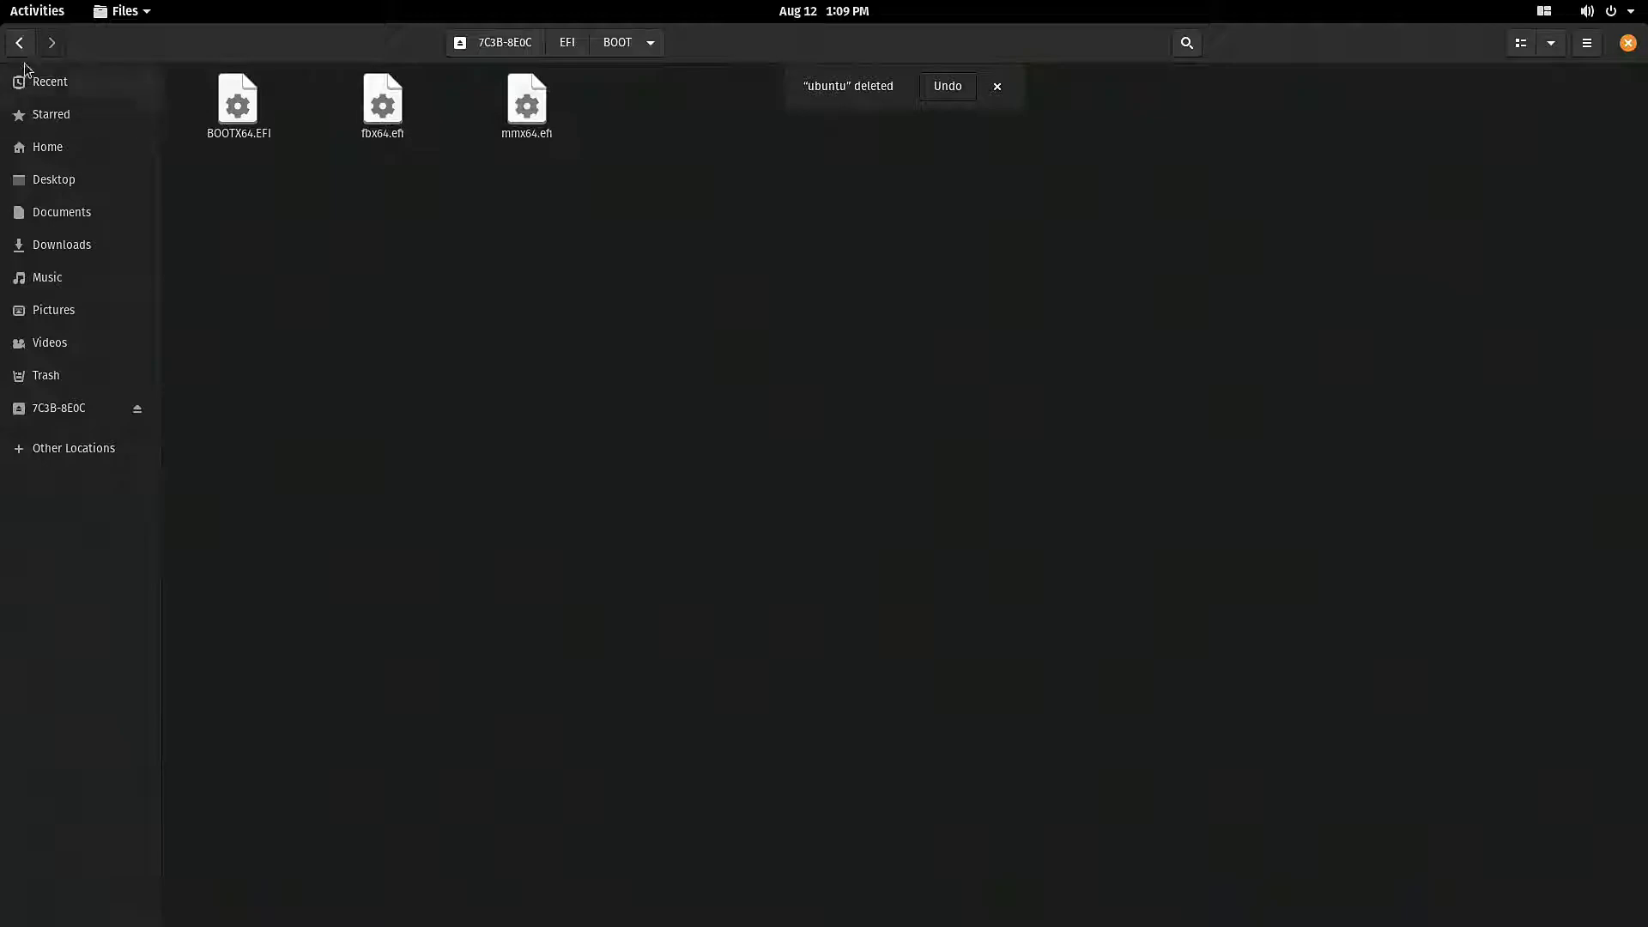
left_click(19, 43)
right_click(243, 96)
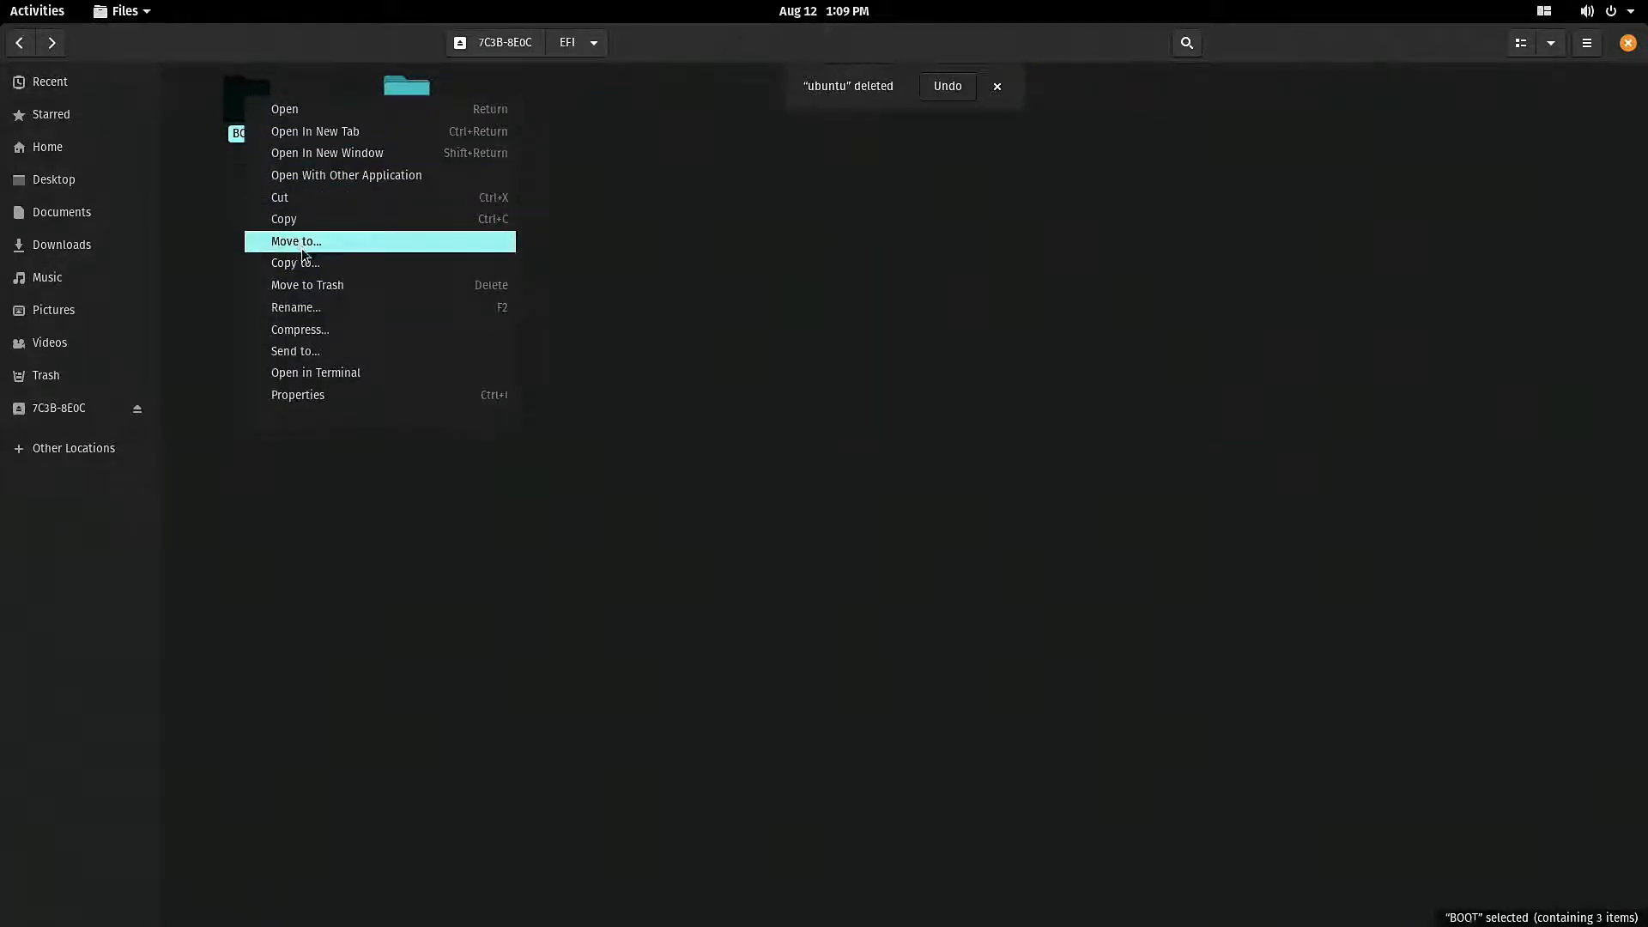
left_click(316, 285)
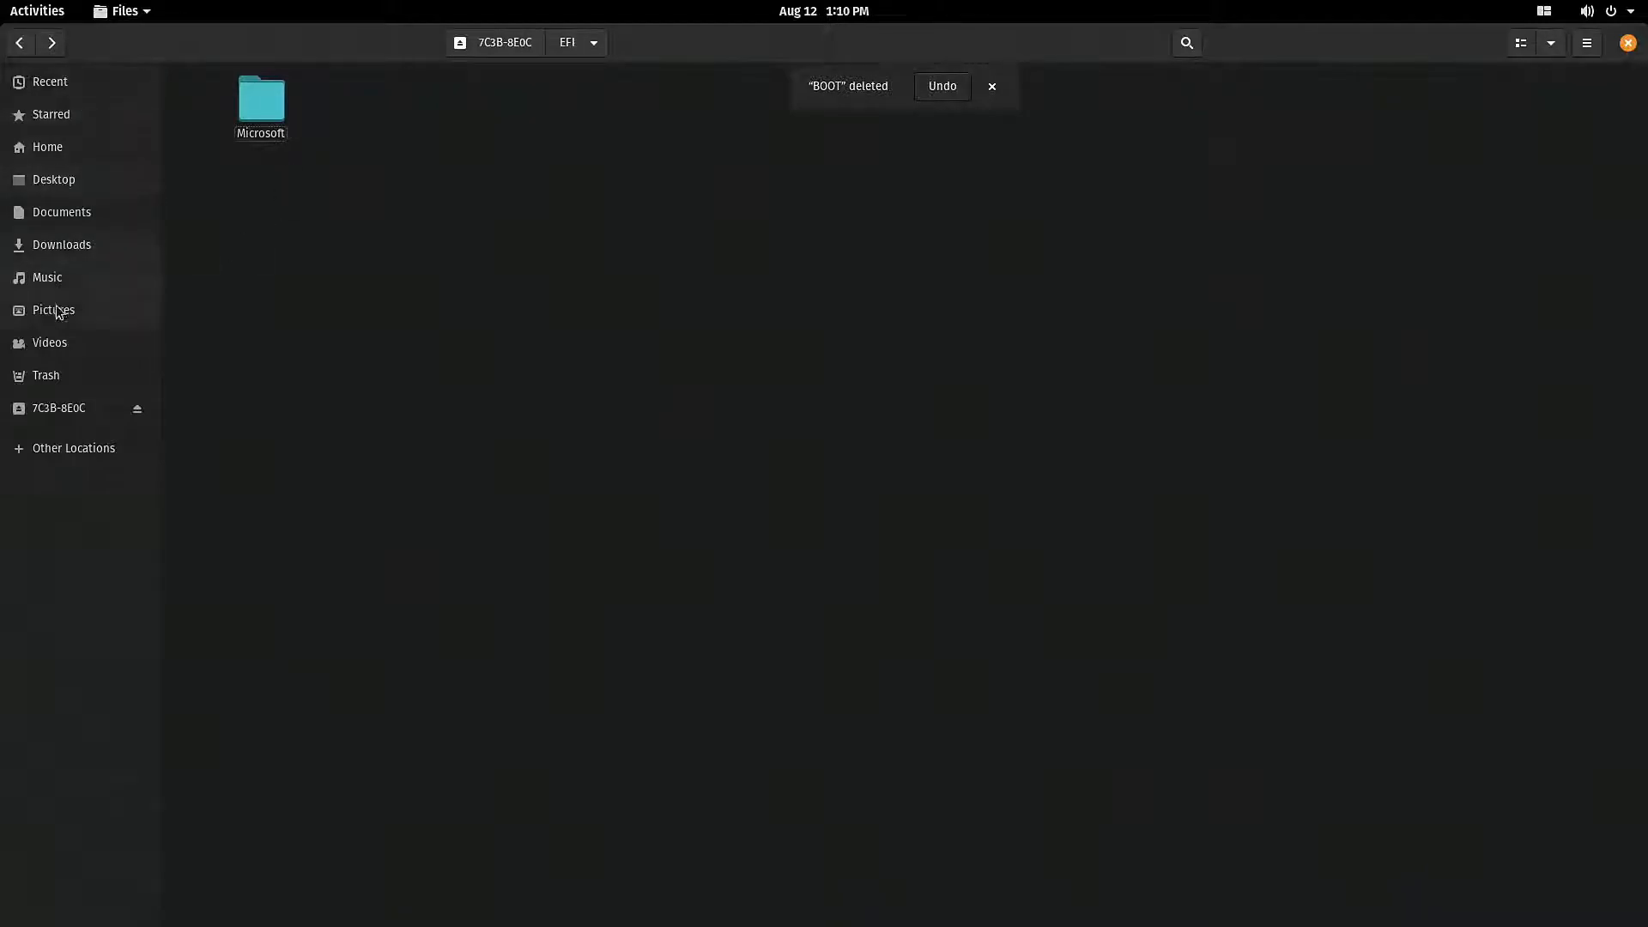
Empty the trash permanently, restore the file manager window to its smaller size, and close it.
right_click(61, 376)
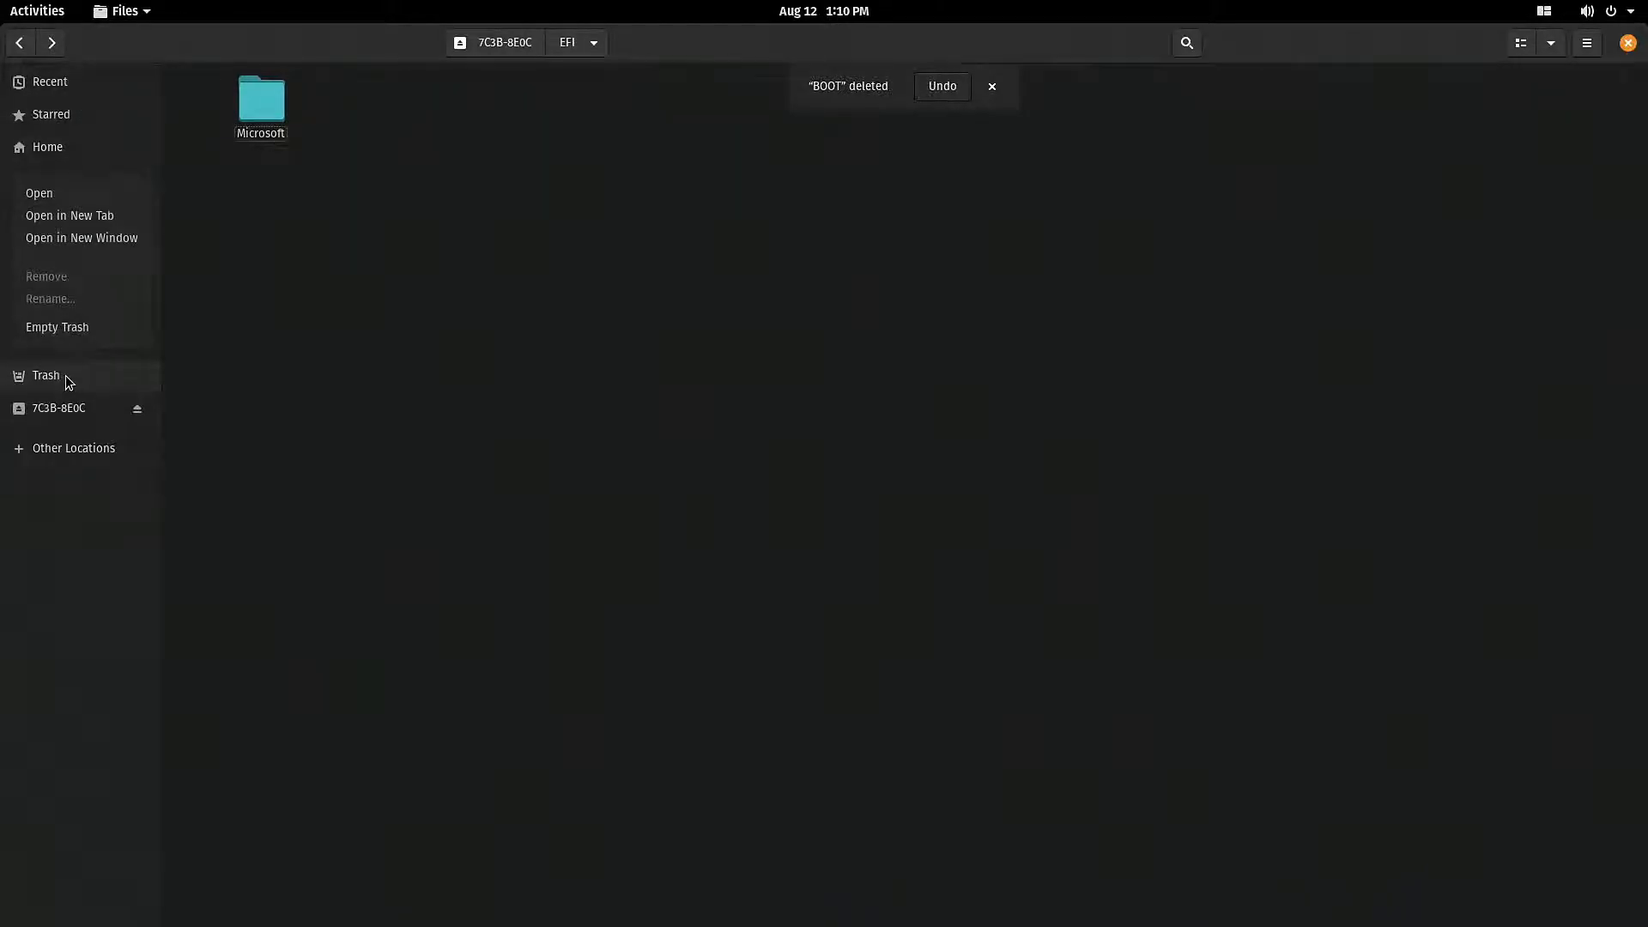
left_click(75, 331)
left_click(920, 517)
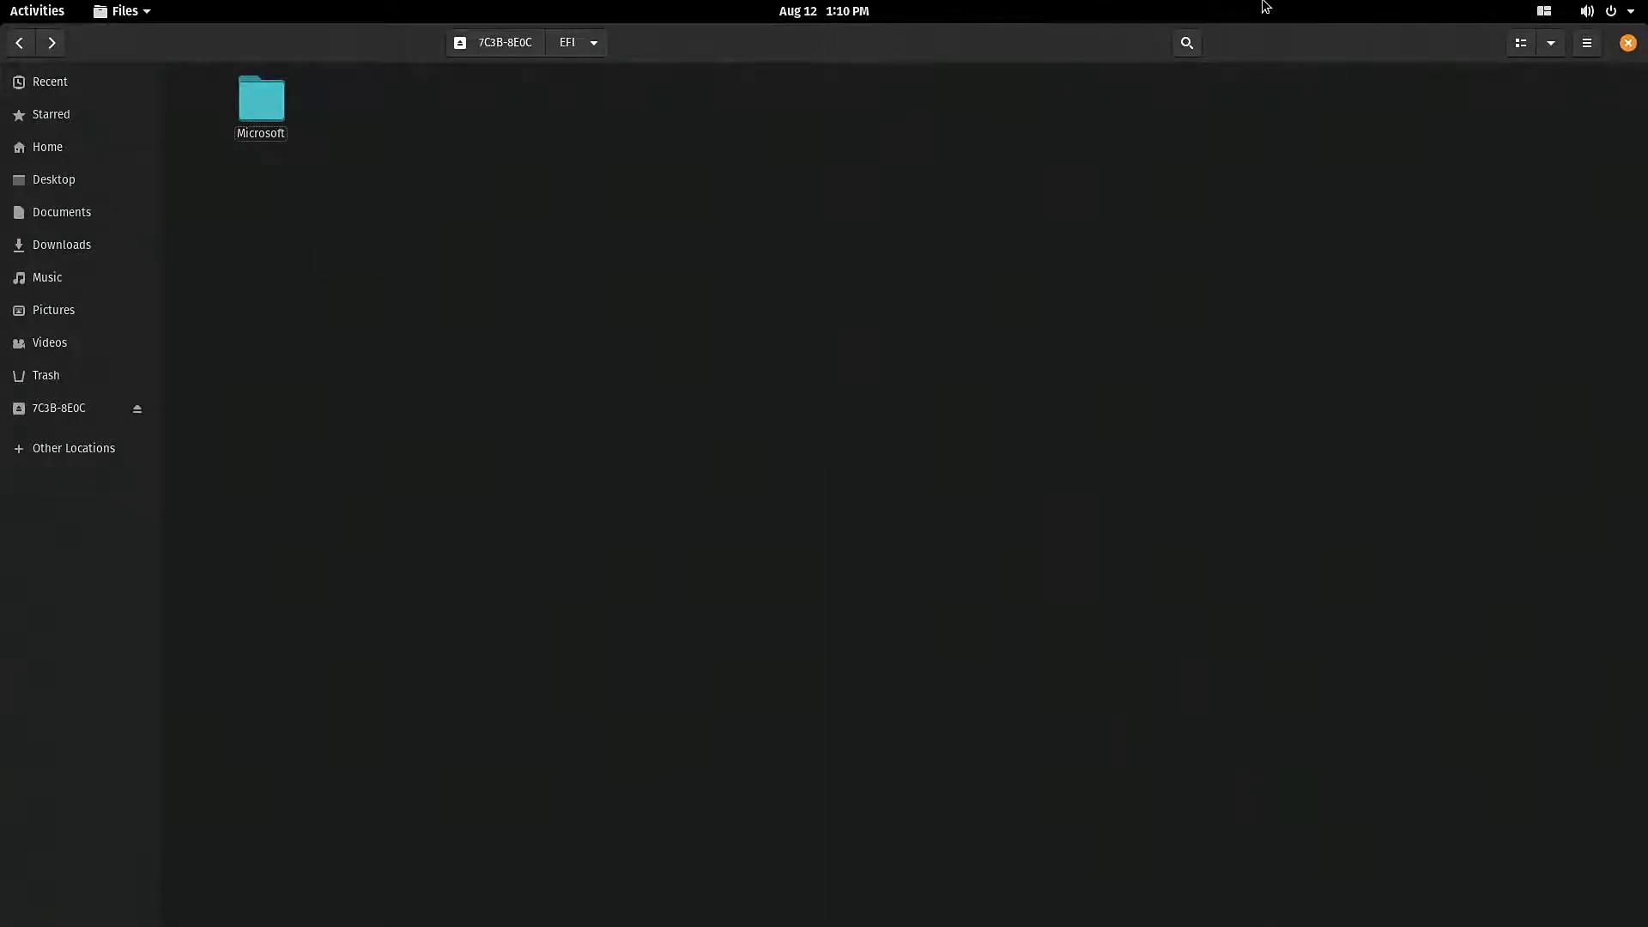
double_click(1270, 36)
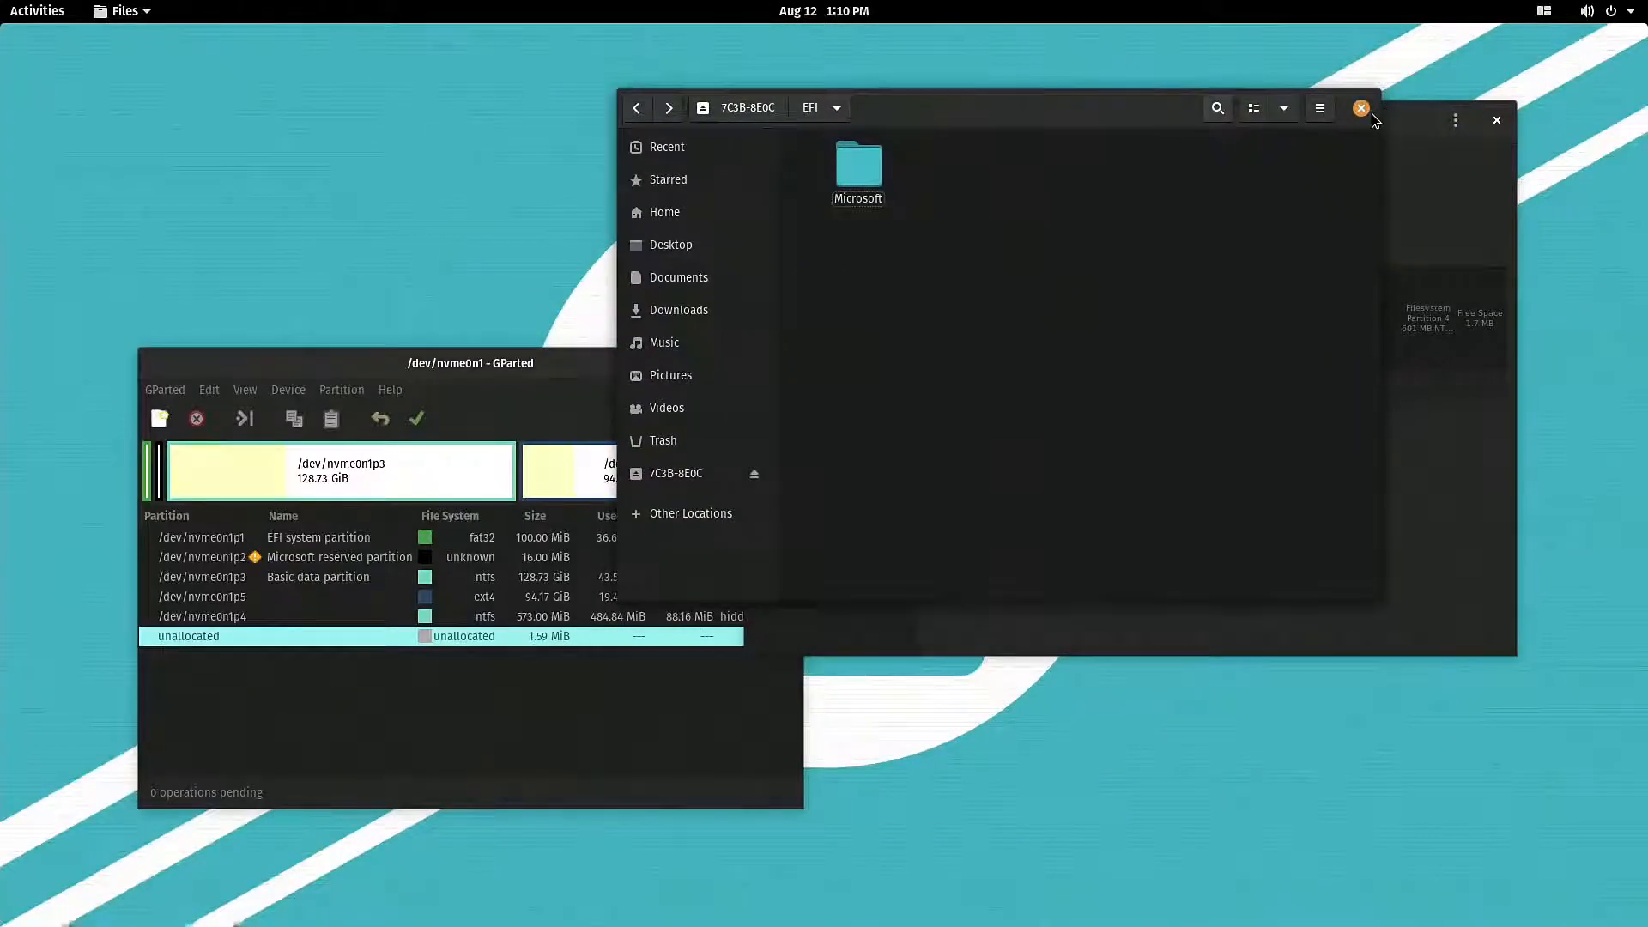
left_click(1361, 109)
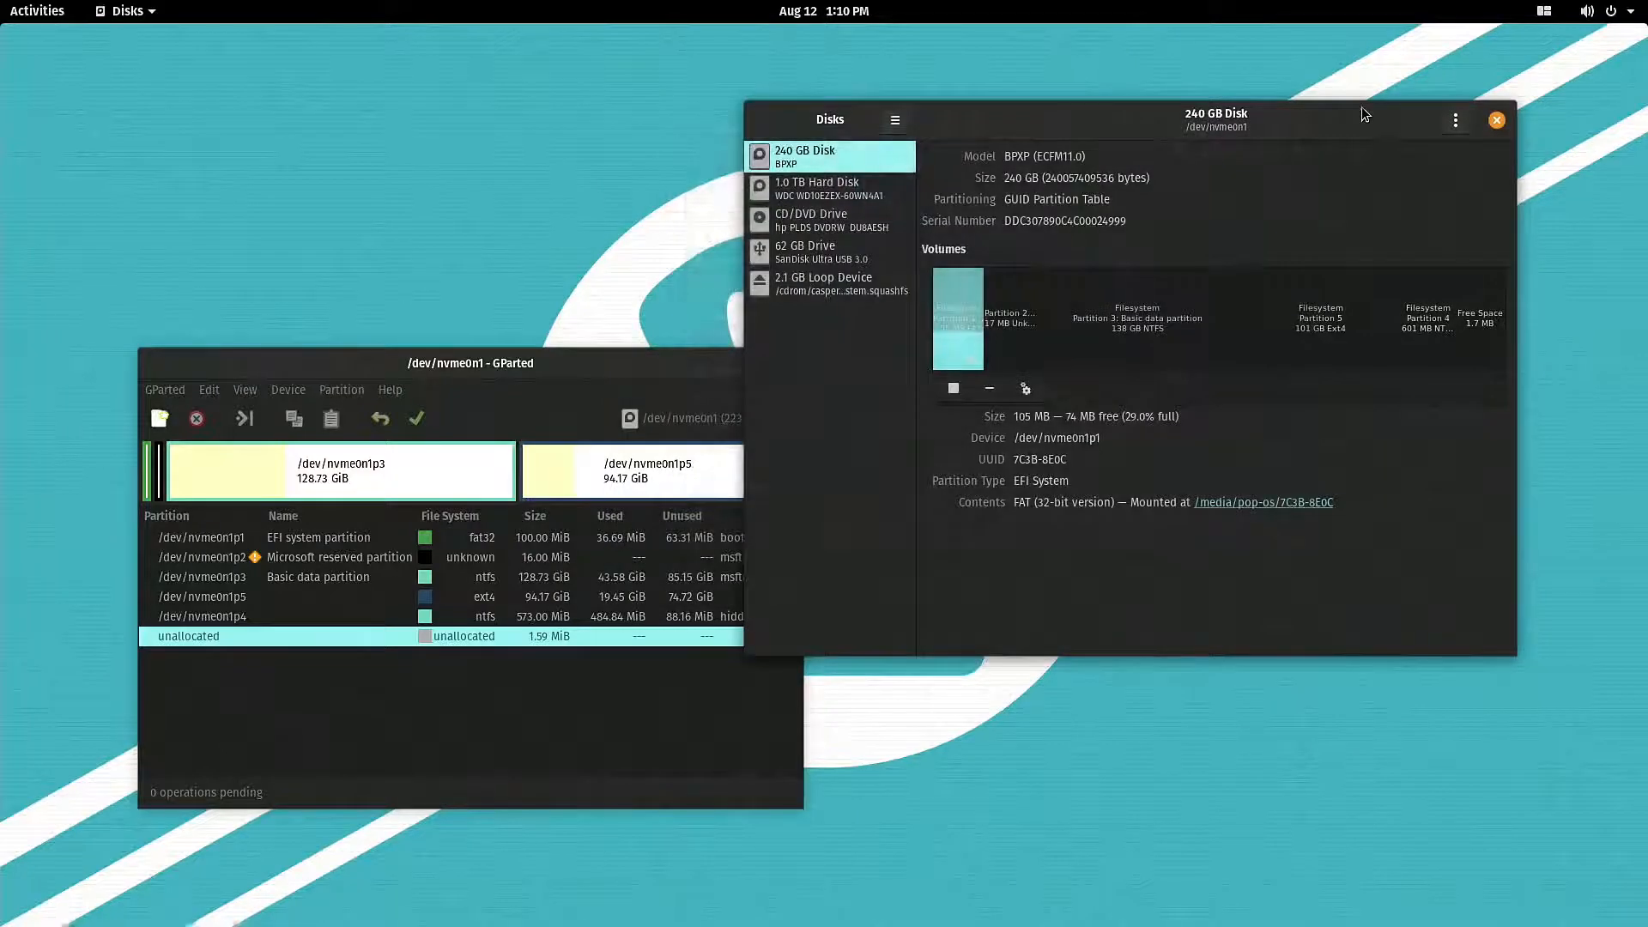
Unmount the 105 MB EFI system partition /dev/nvme0n1p1 and close Disks.
left_click(953, 388)
left_click(954, 388)
left_click(955, 388)
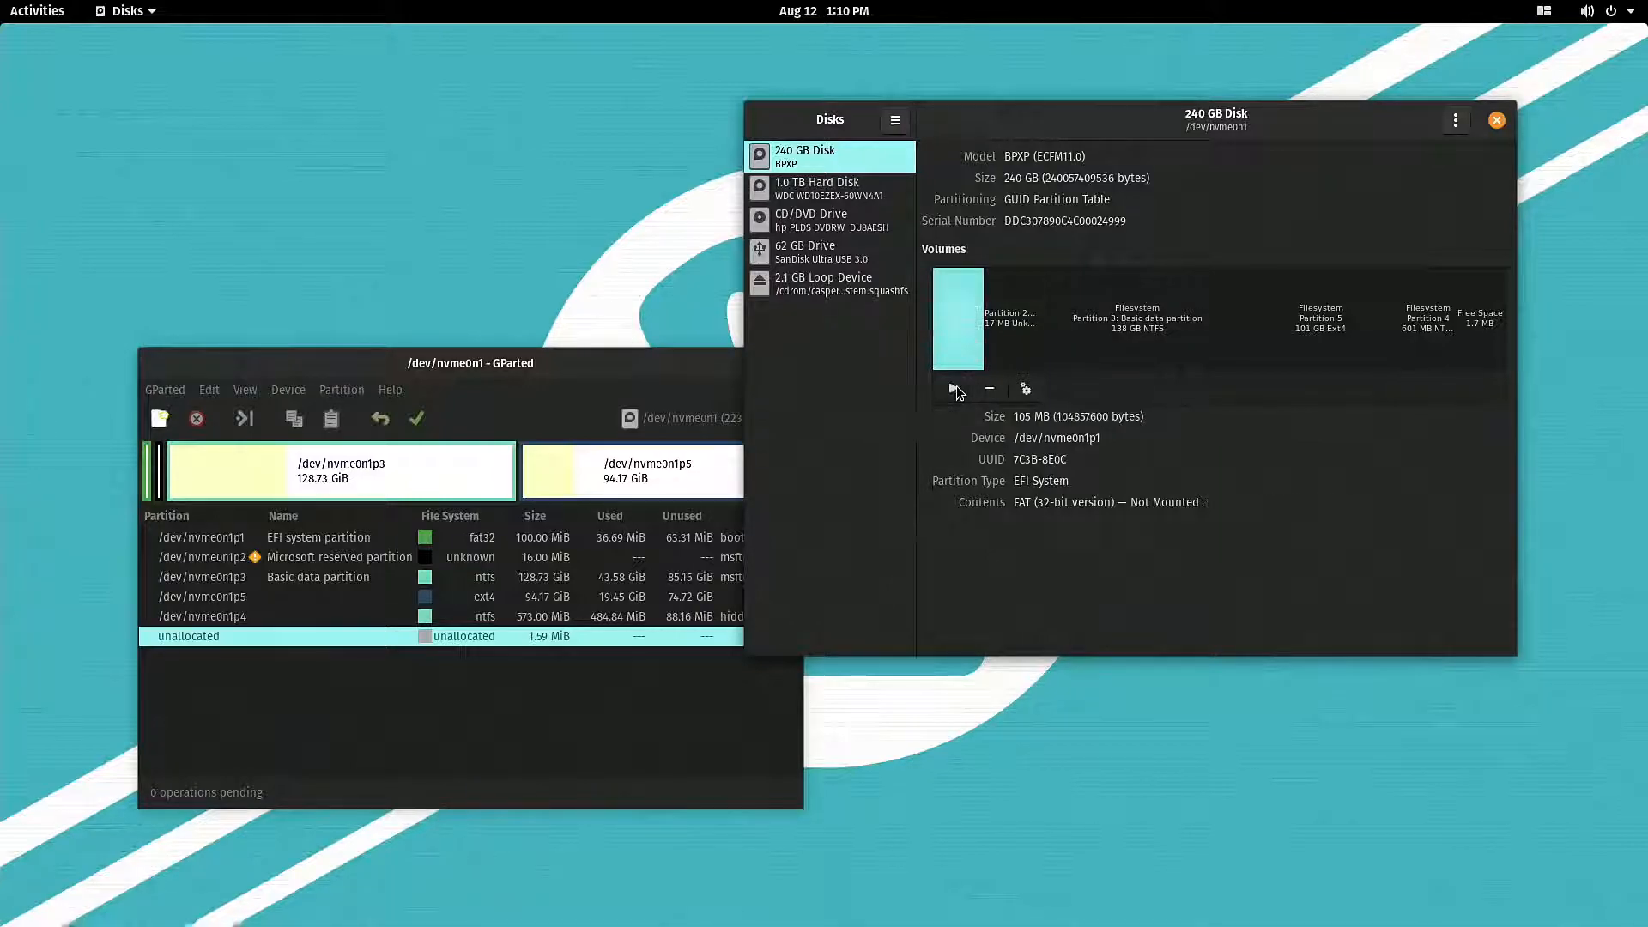
left_click(1497, 122)
Delete the 94.17 GiB ext4 partition /dev/nvme0n1p5, apply the pending operation, and close GParted.
left_click_drag(637, 348, 1021, 113)
left_click(1061, 240)
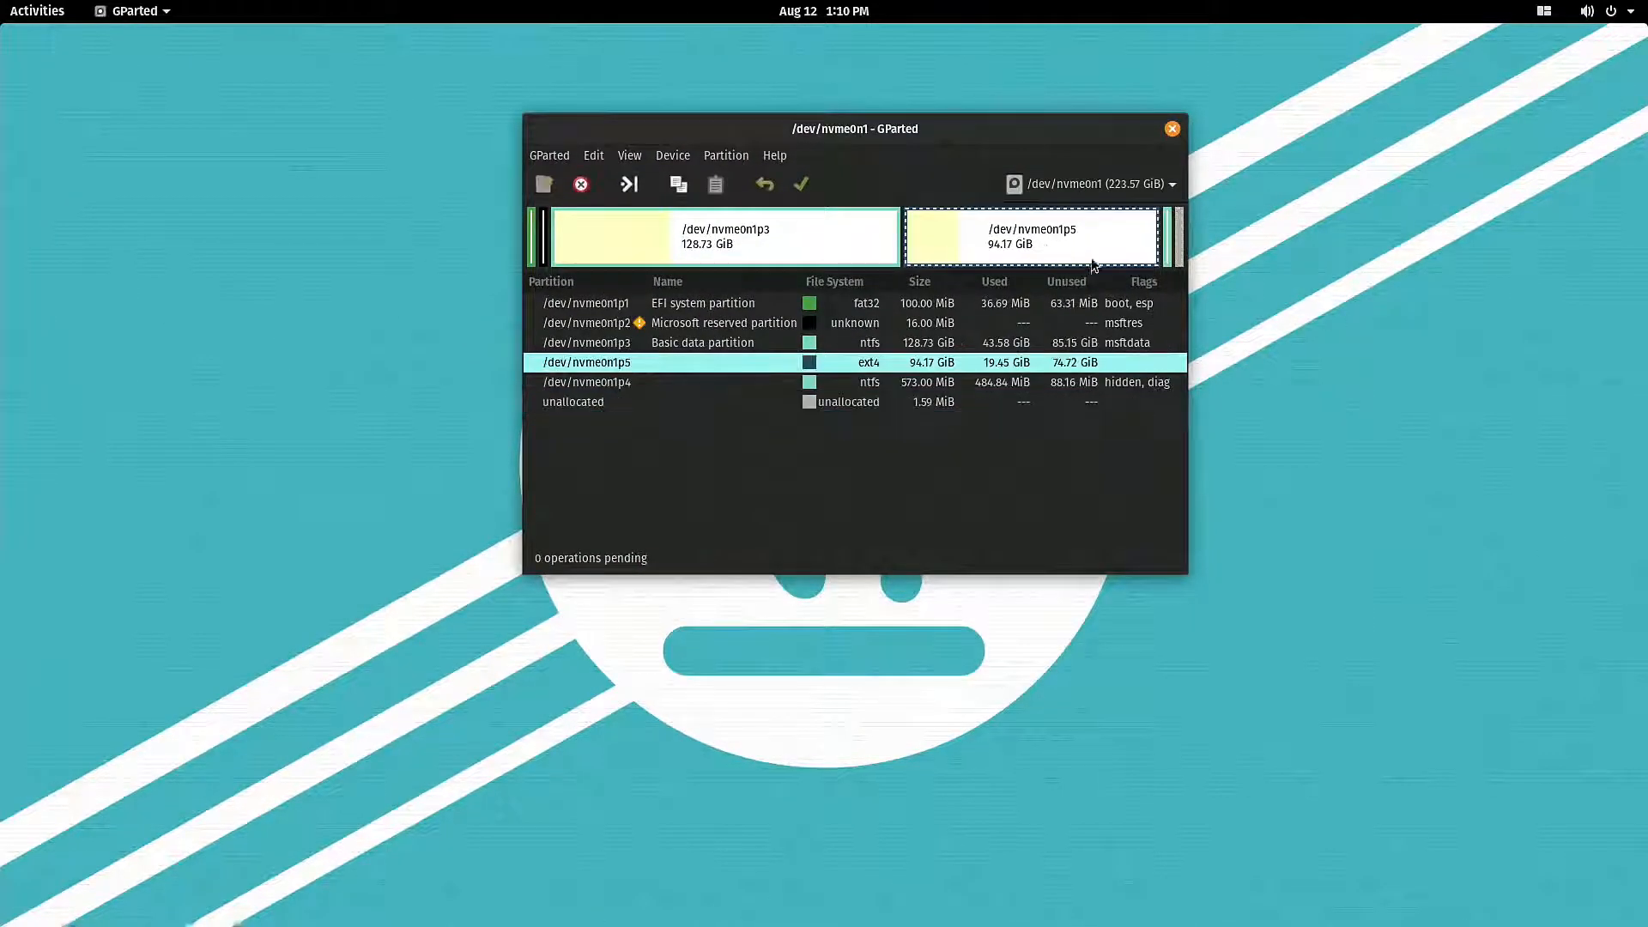
right_click(1040, 244)
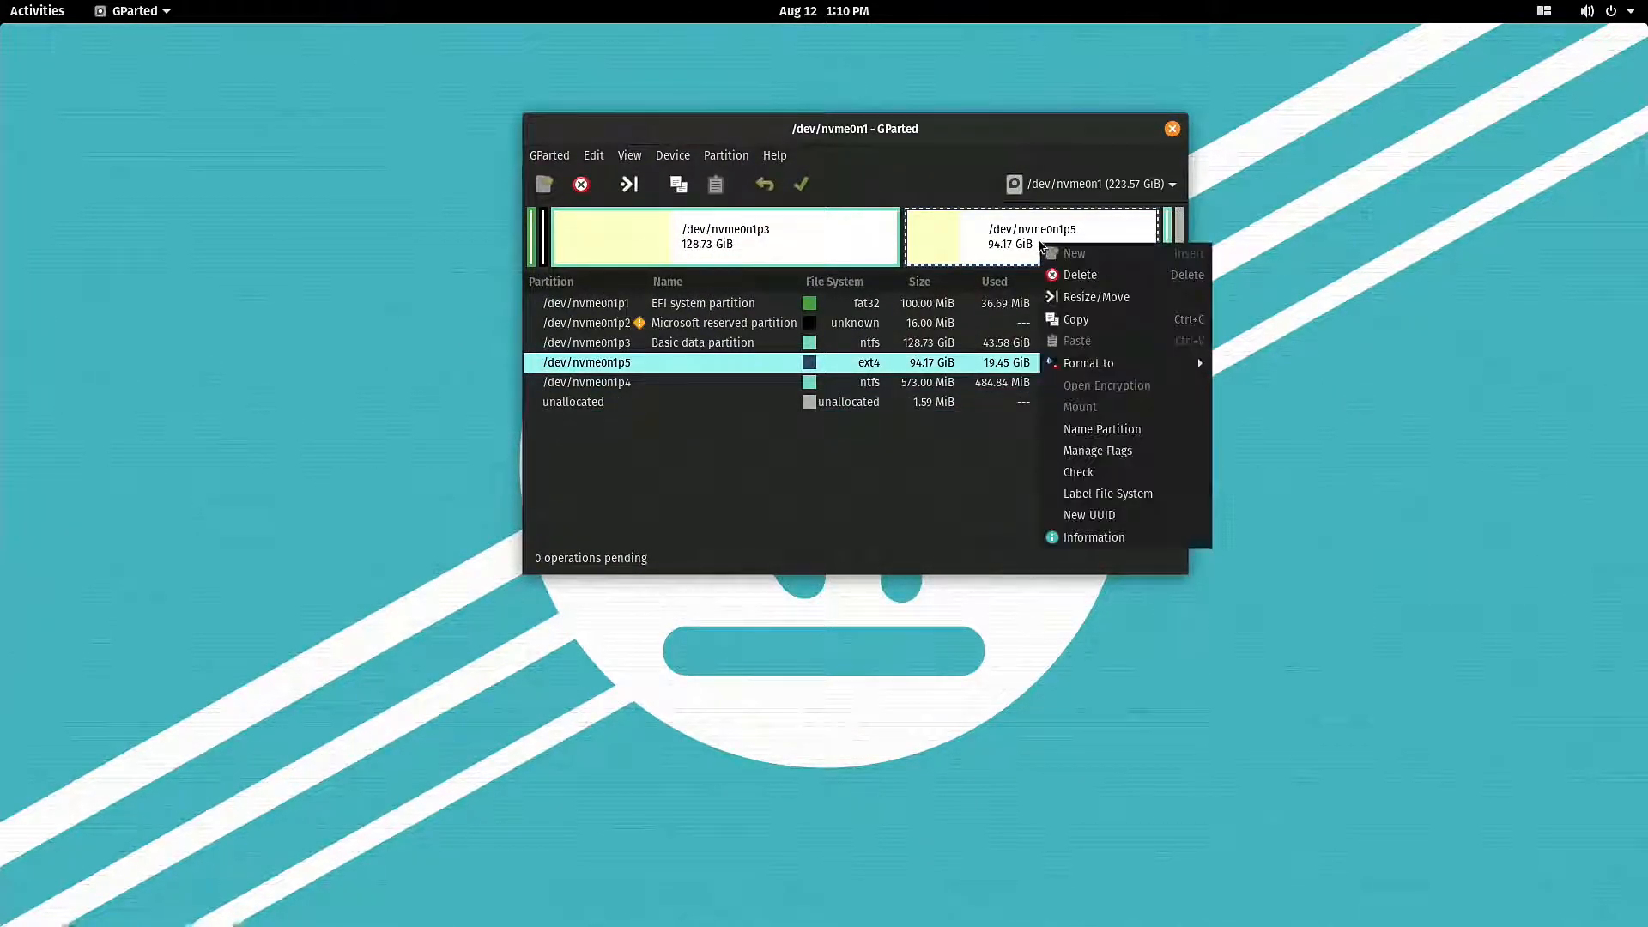
left_click(1060, 275)
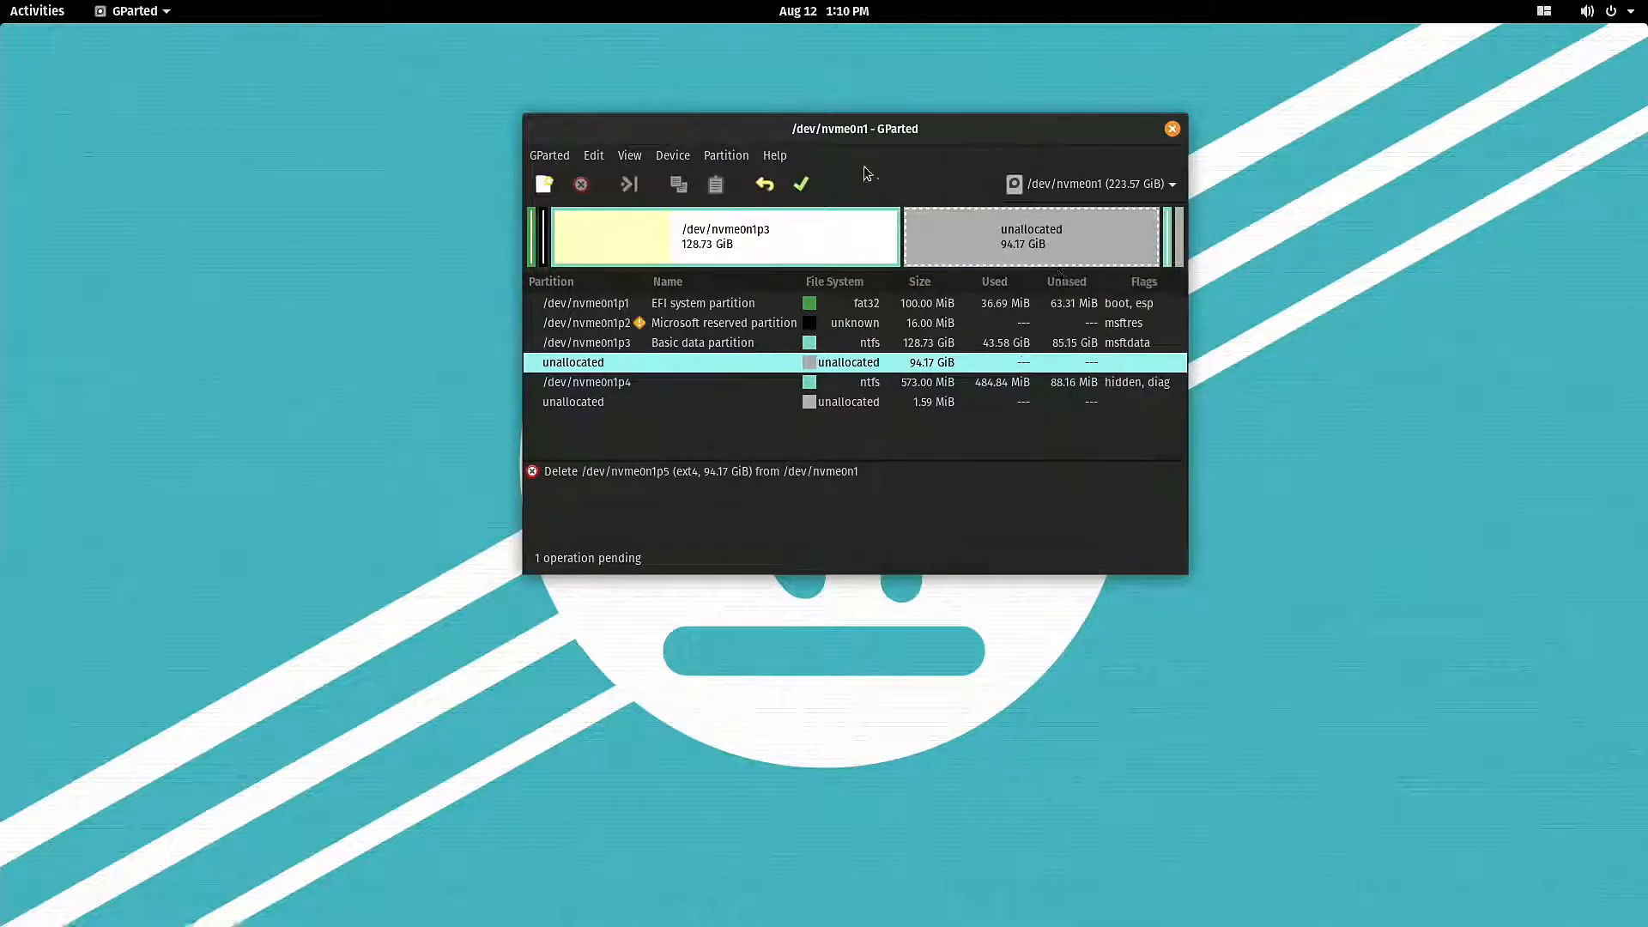
left_click(811, 191)
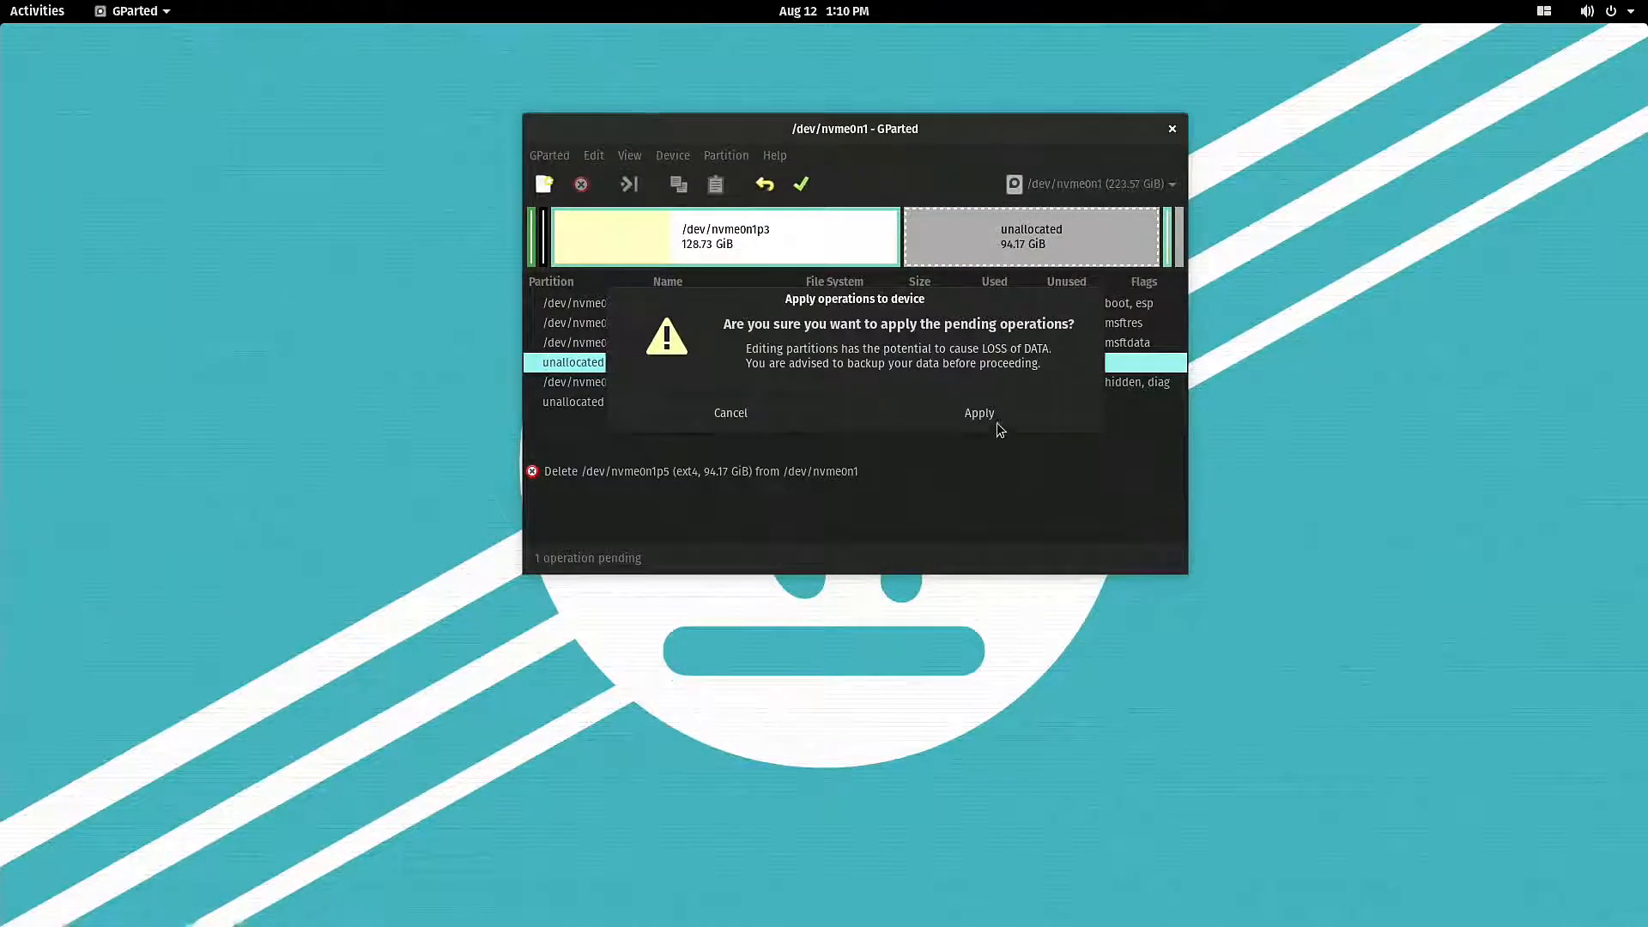
left_click(993, 415)
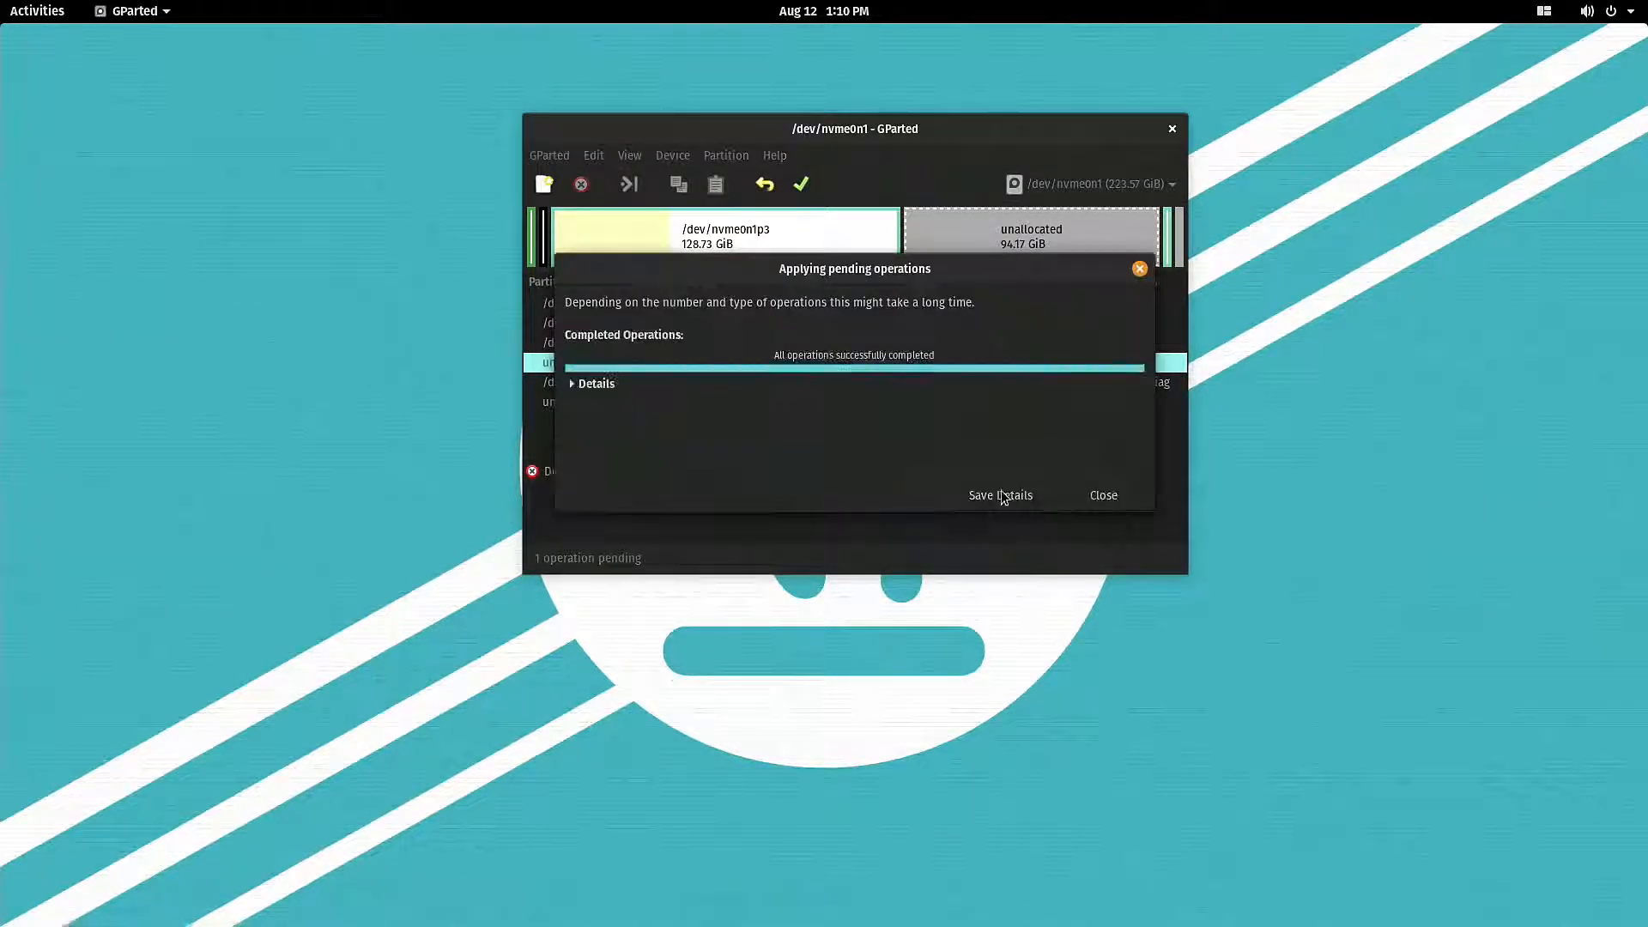
left_click(1125, 493)
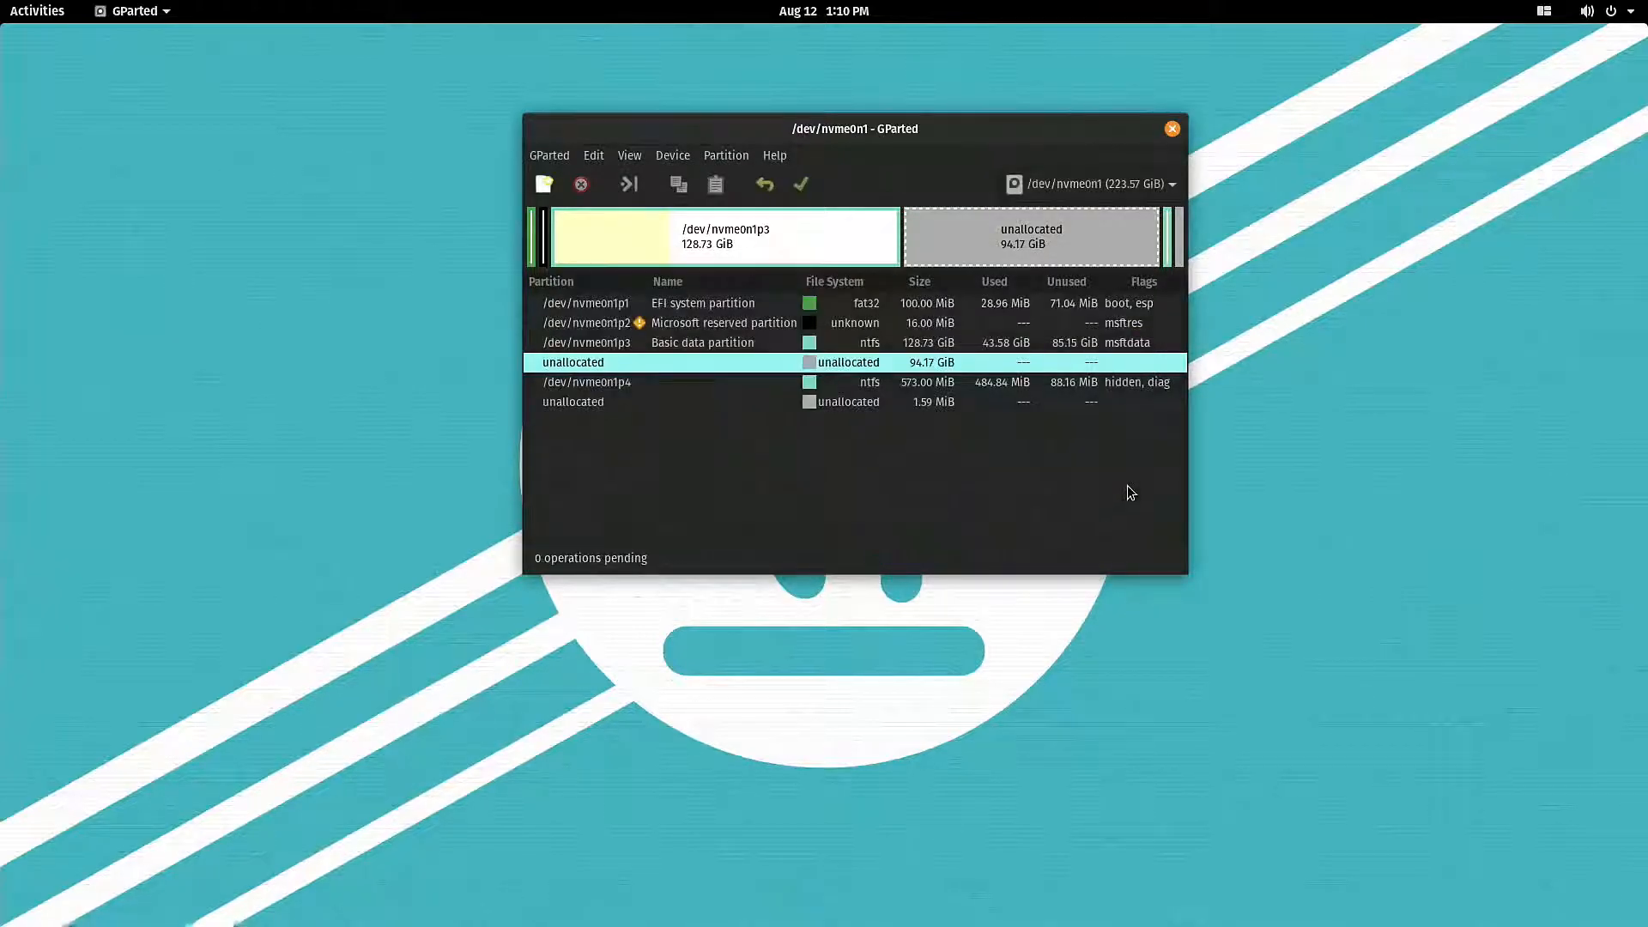
left_click(1172, 130)
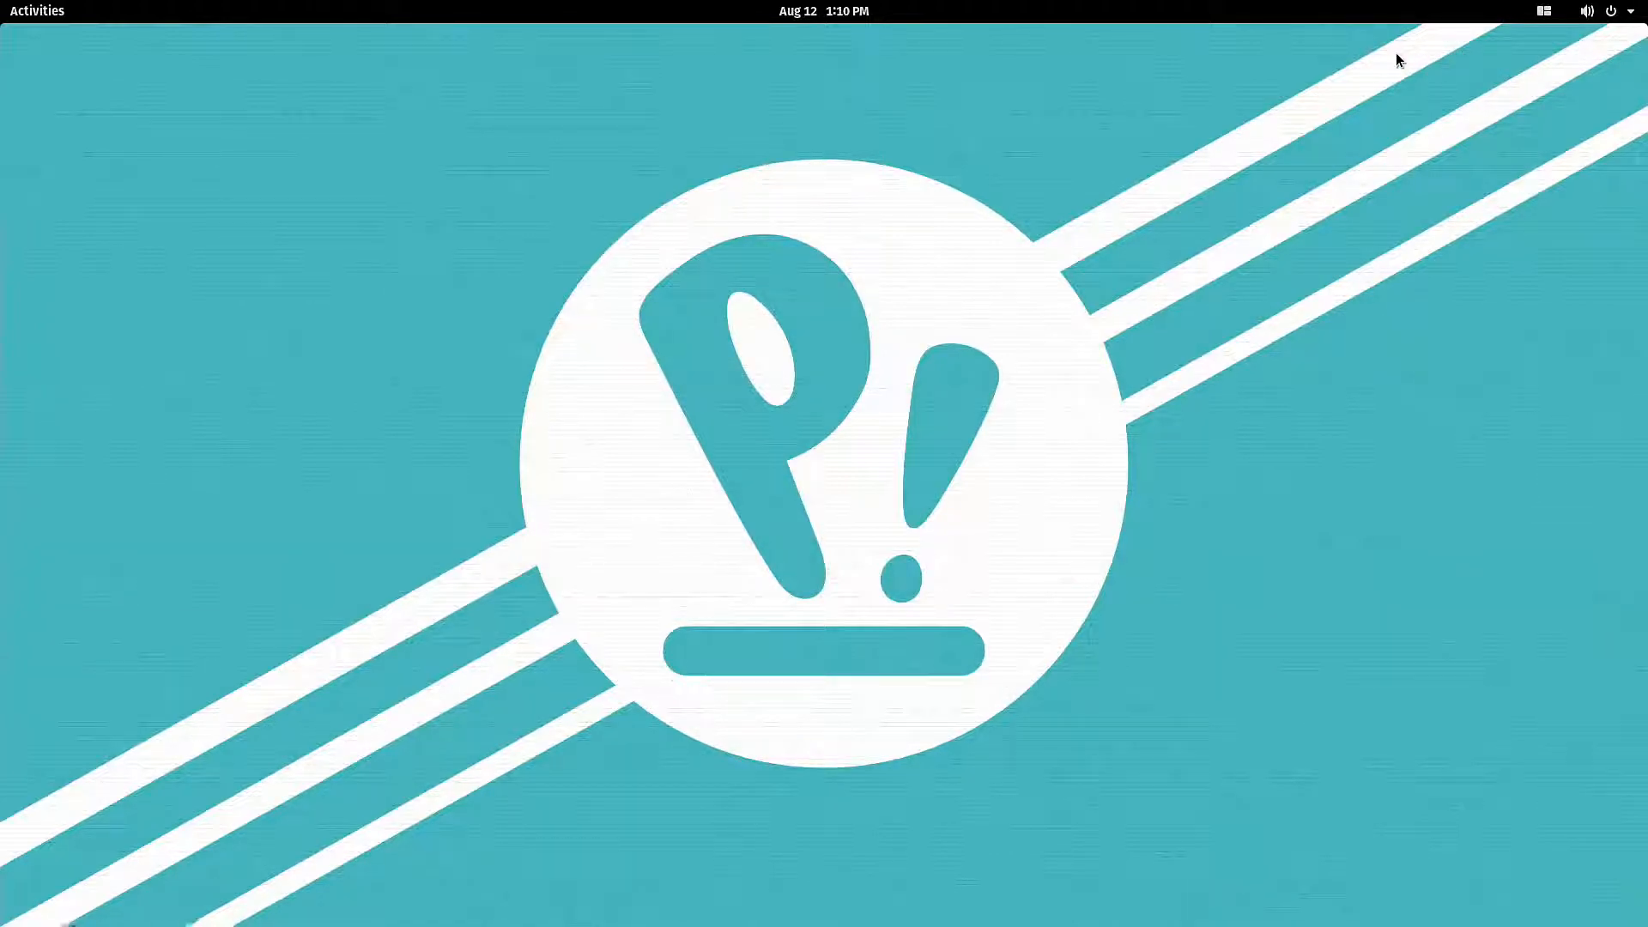
left_click(35, 7)
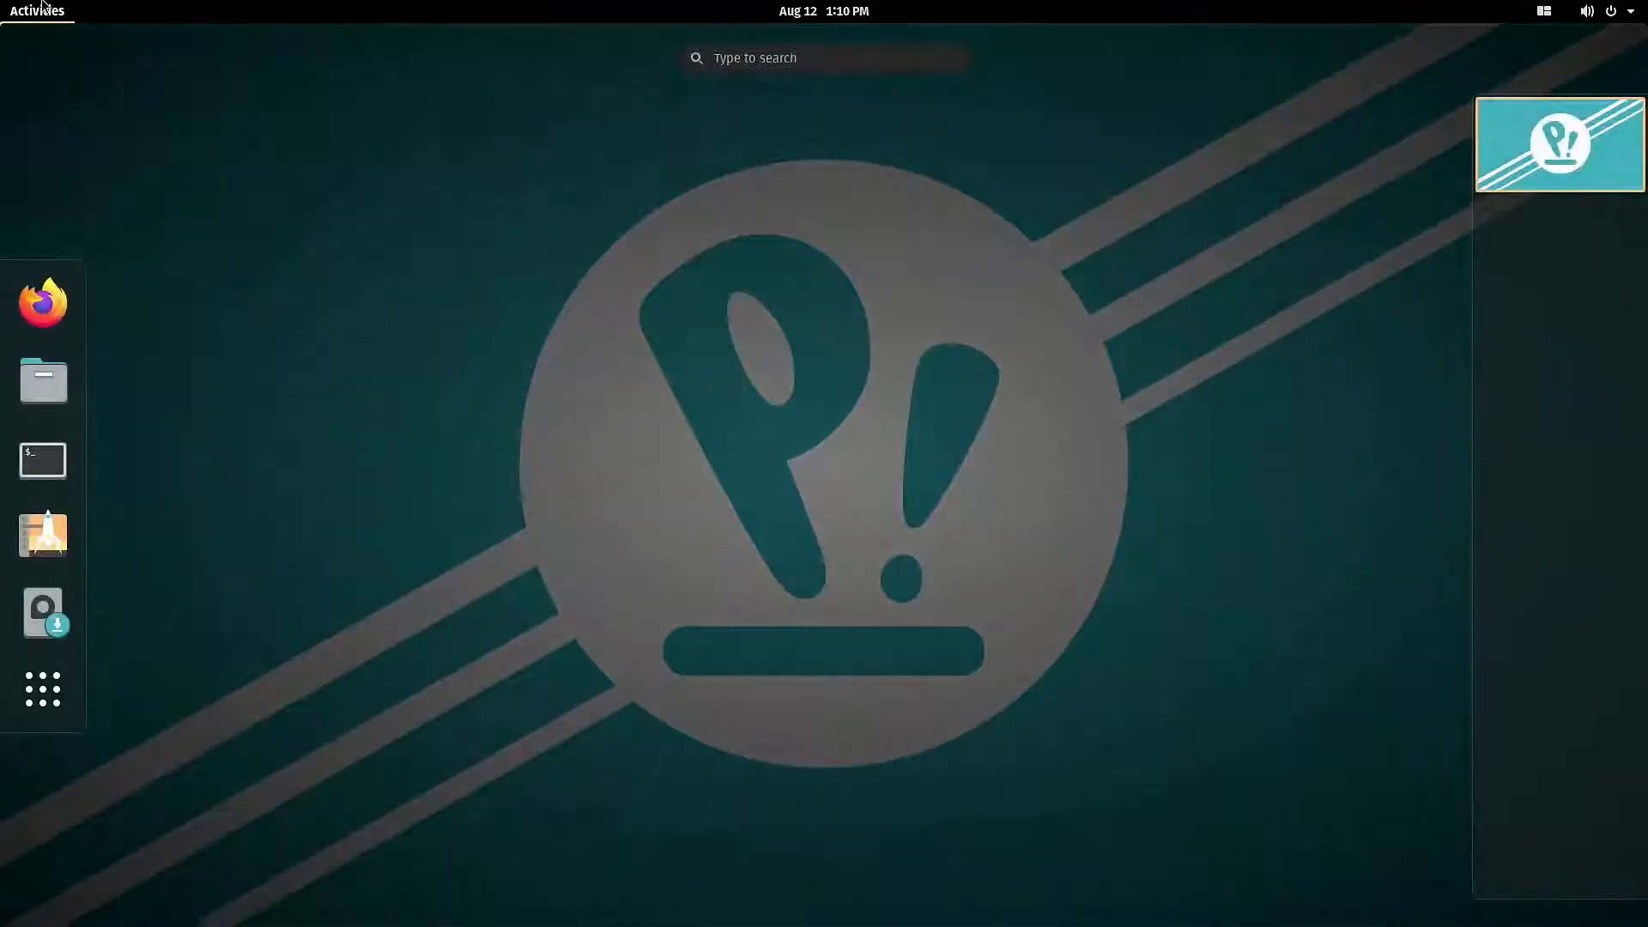
left_click(76, 700)
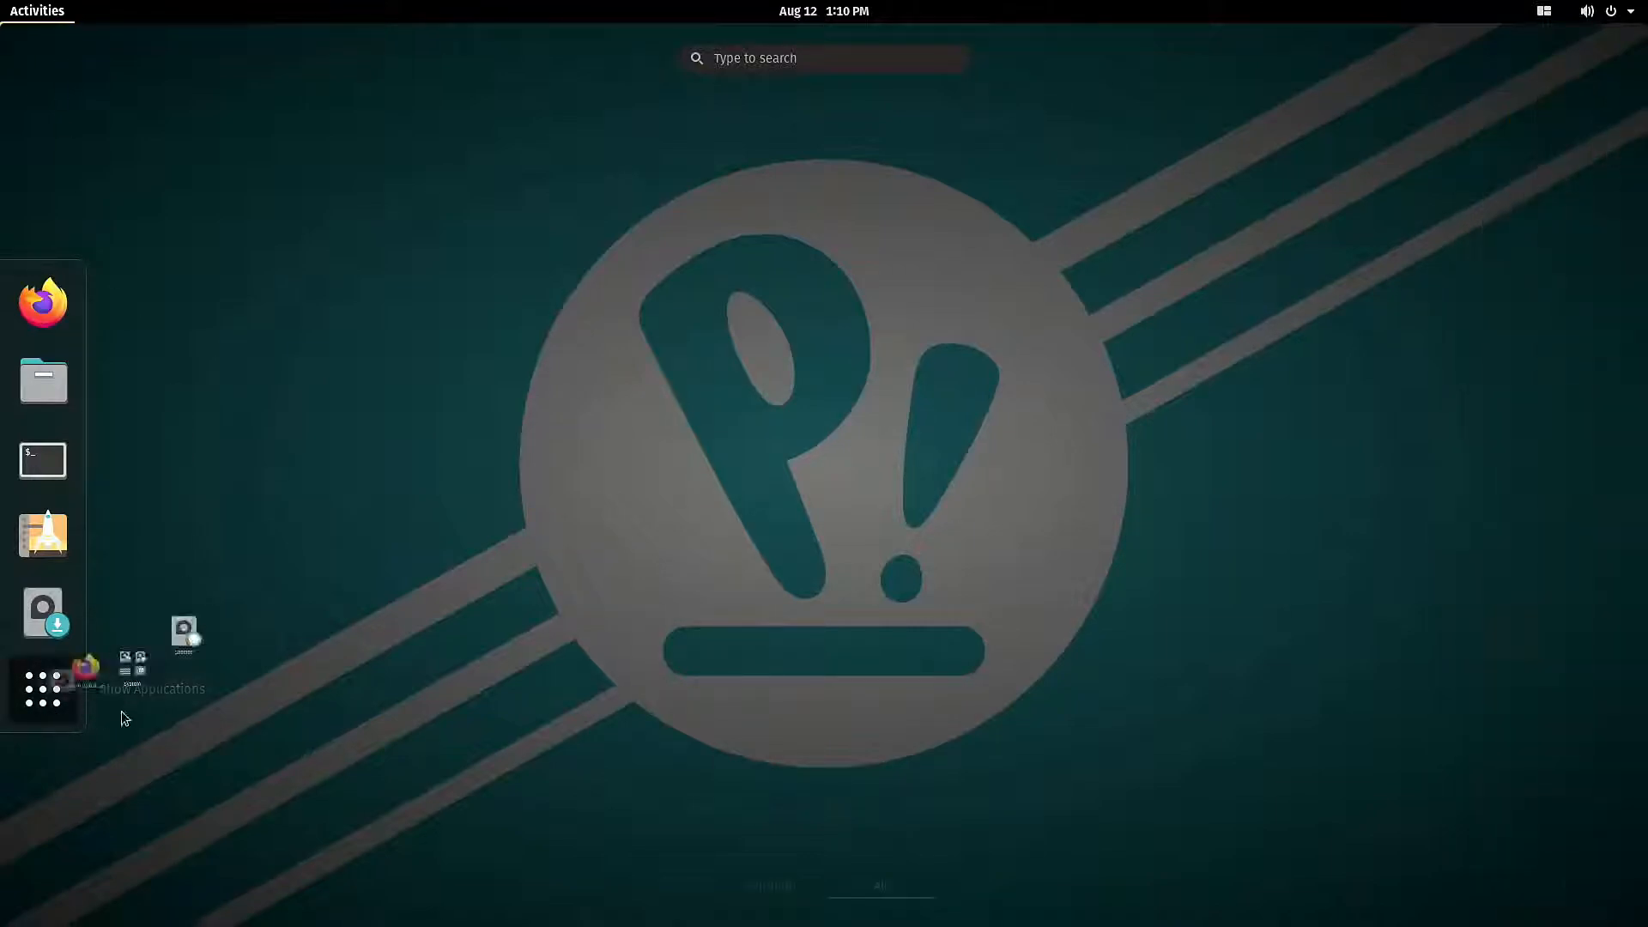
left_click(28, 720)
left_click(1363, 207)
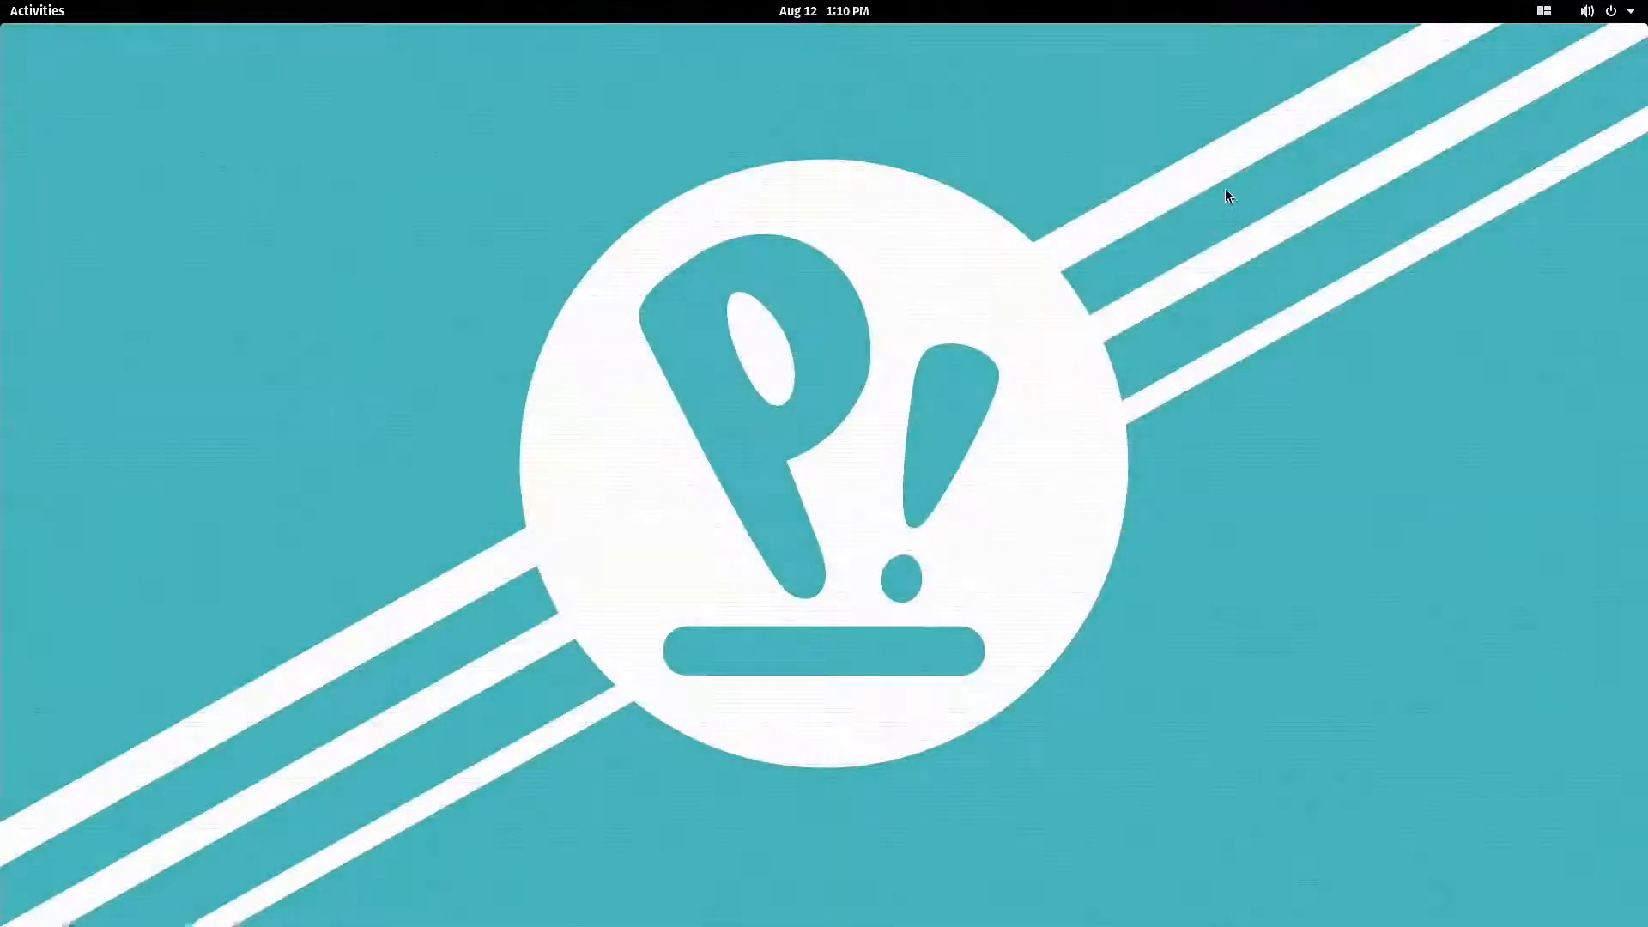
left_click(1582, 12)
left_click(1544, 10)
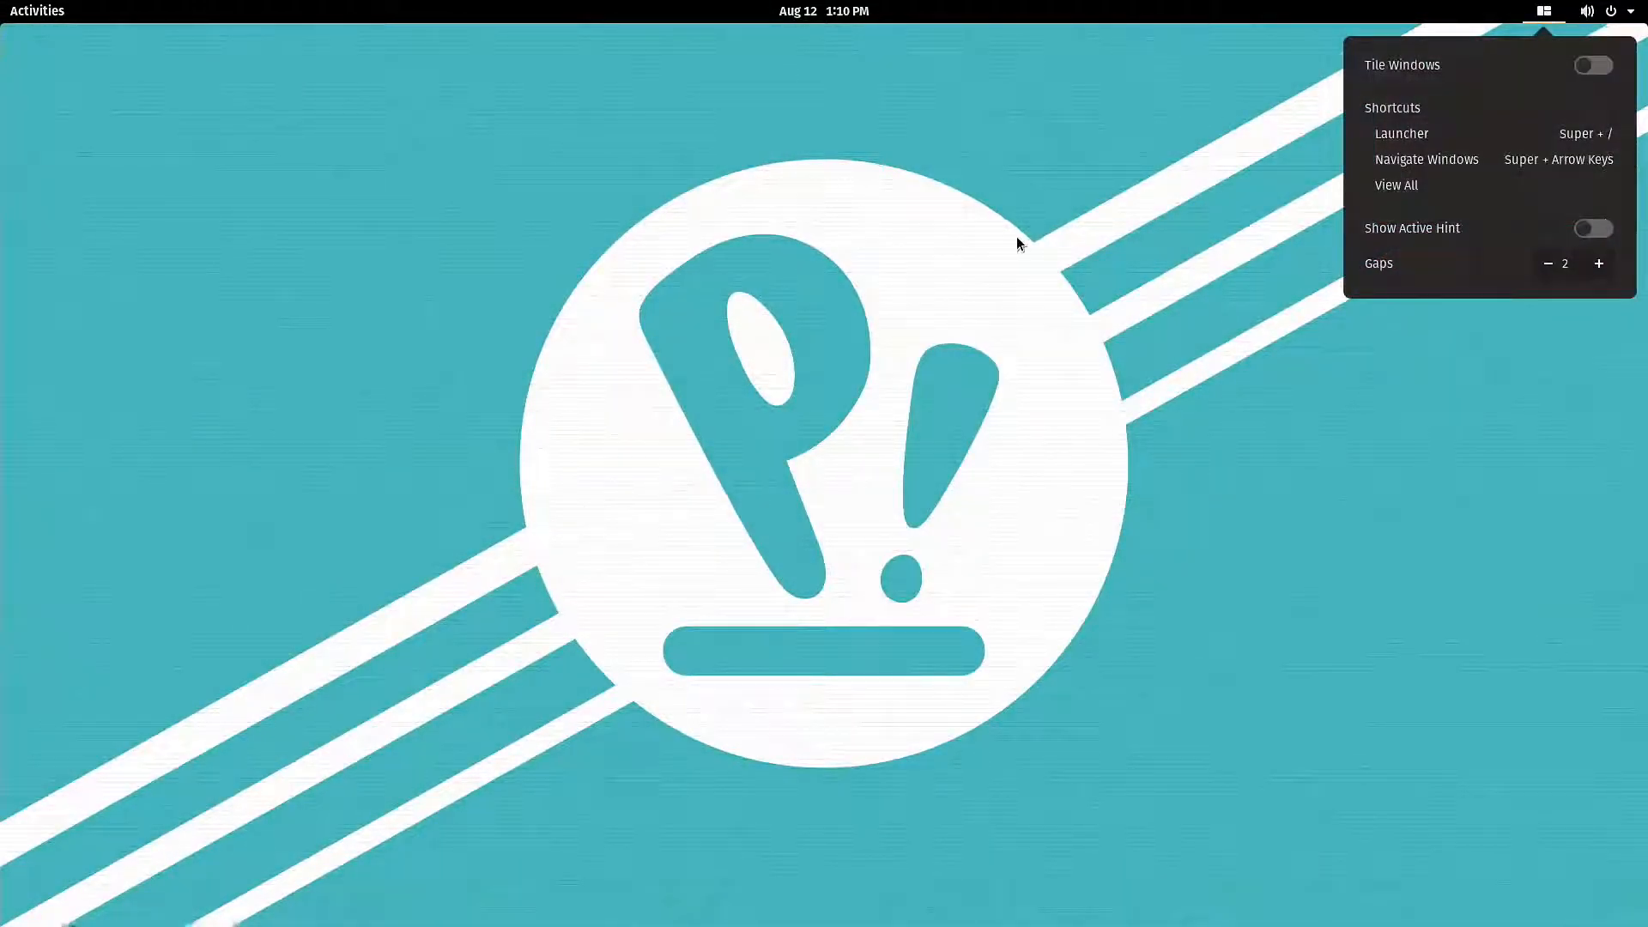
left_click(999, 139)
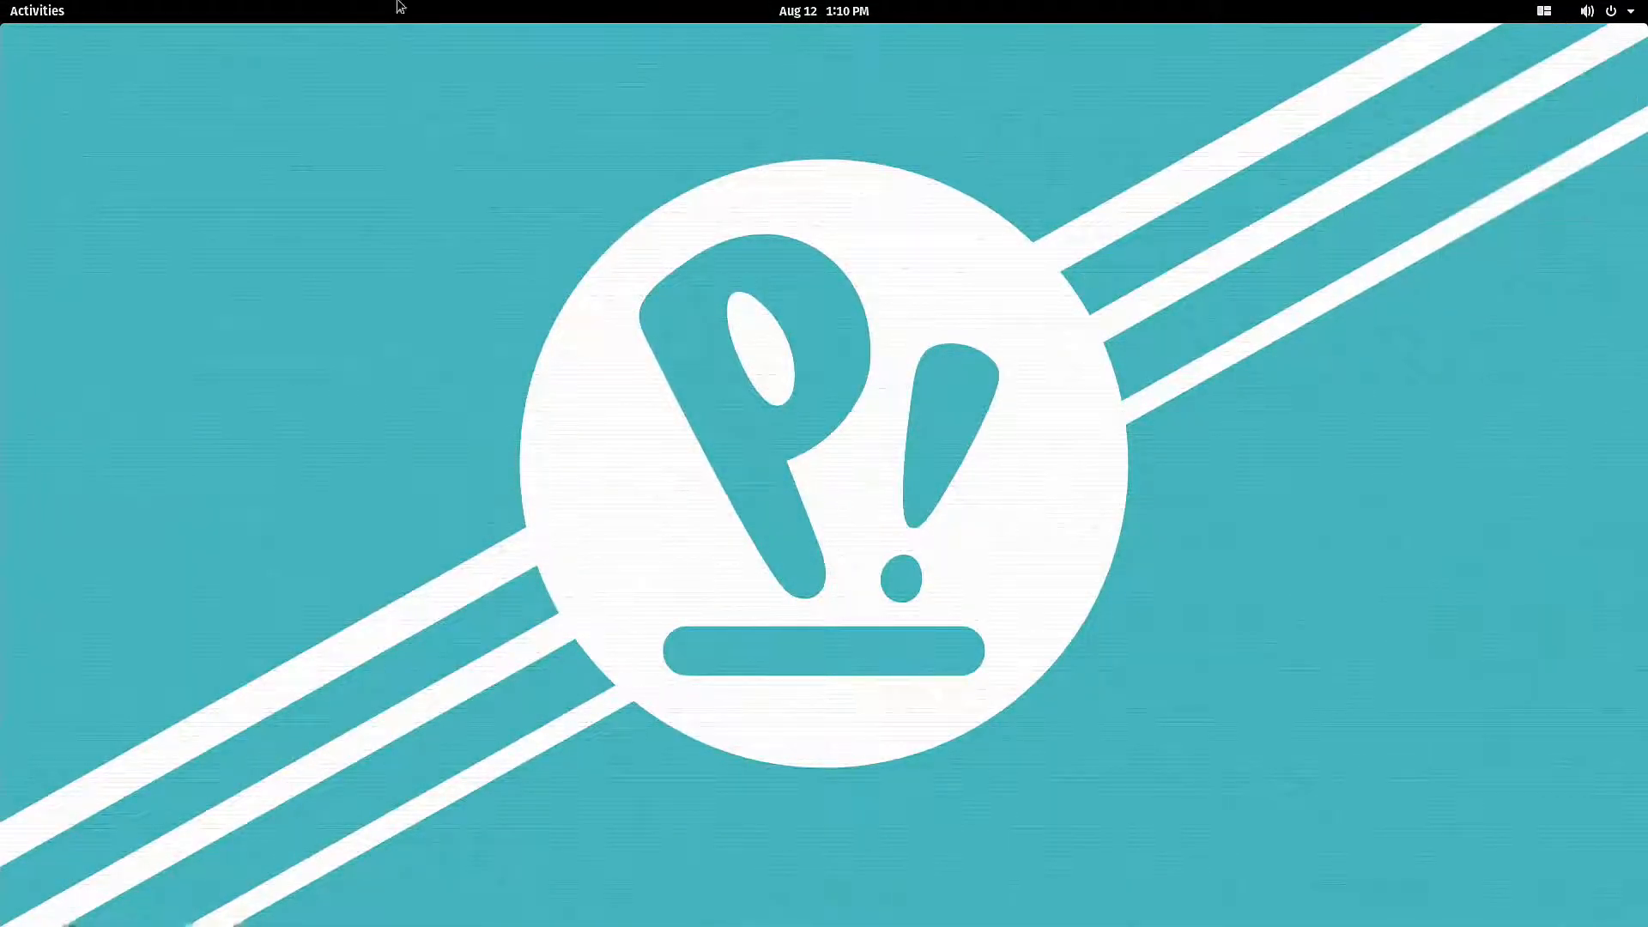
Exit the Pop!_OS live session through the system's Power Off / Log Out options.
left_click(1567, 10)
mouse_move(1605, 10)
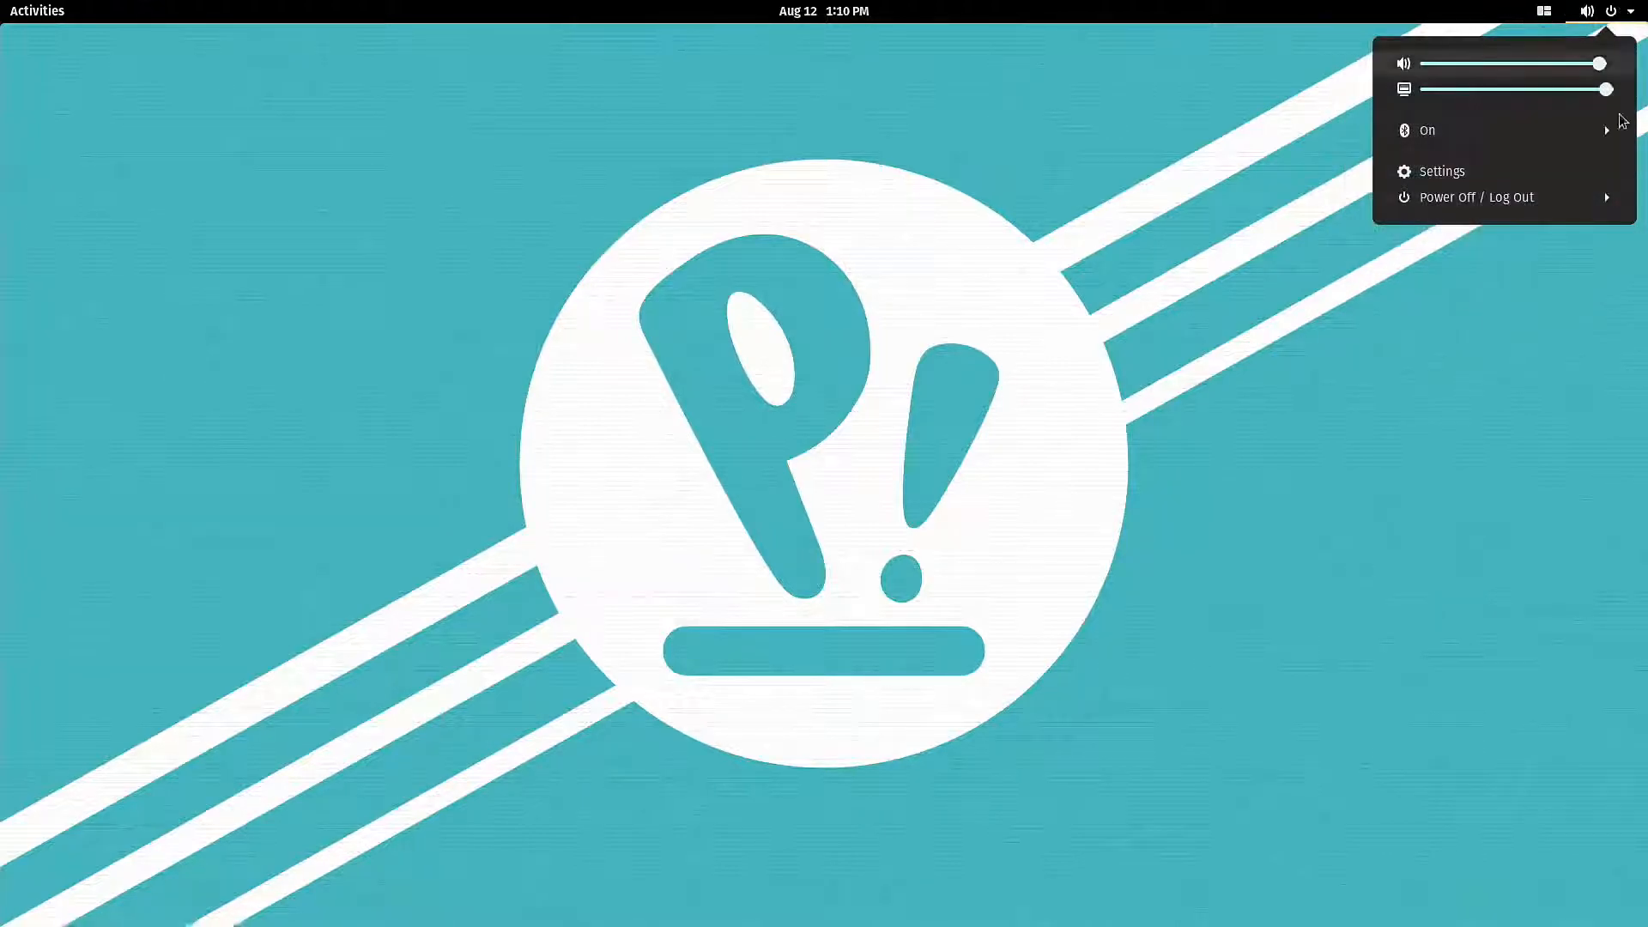
left_click(1537, 202)
left_click(1493, 298)
left_click(807, 521)
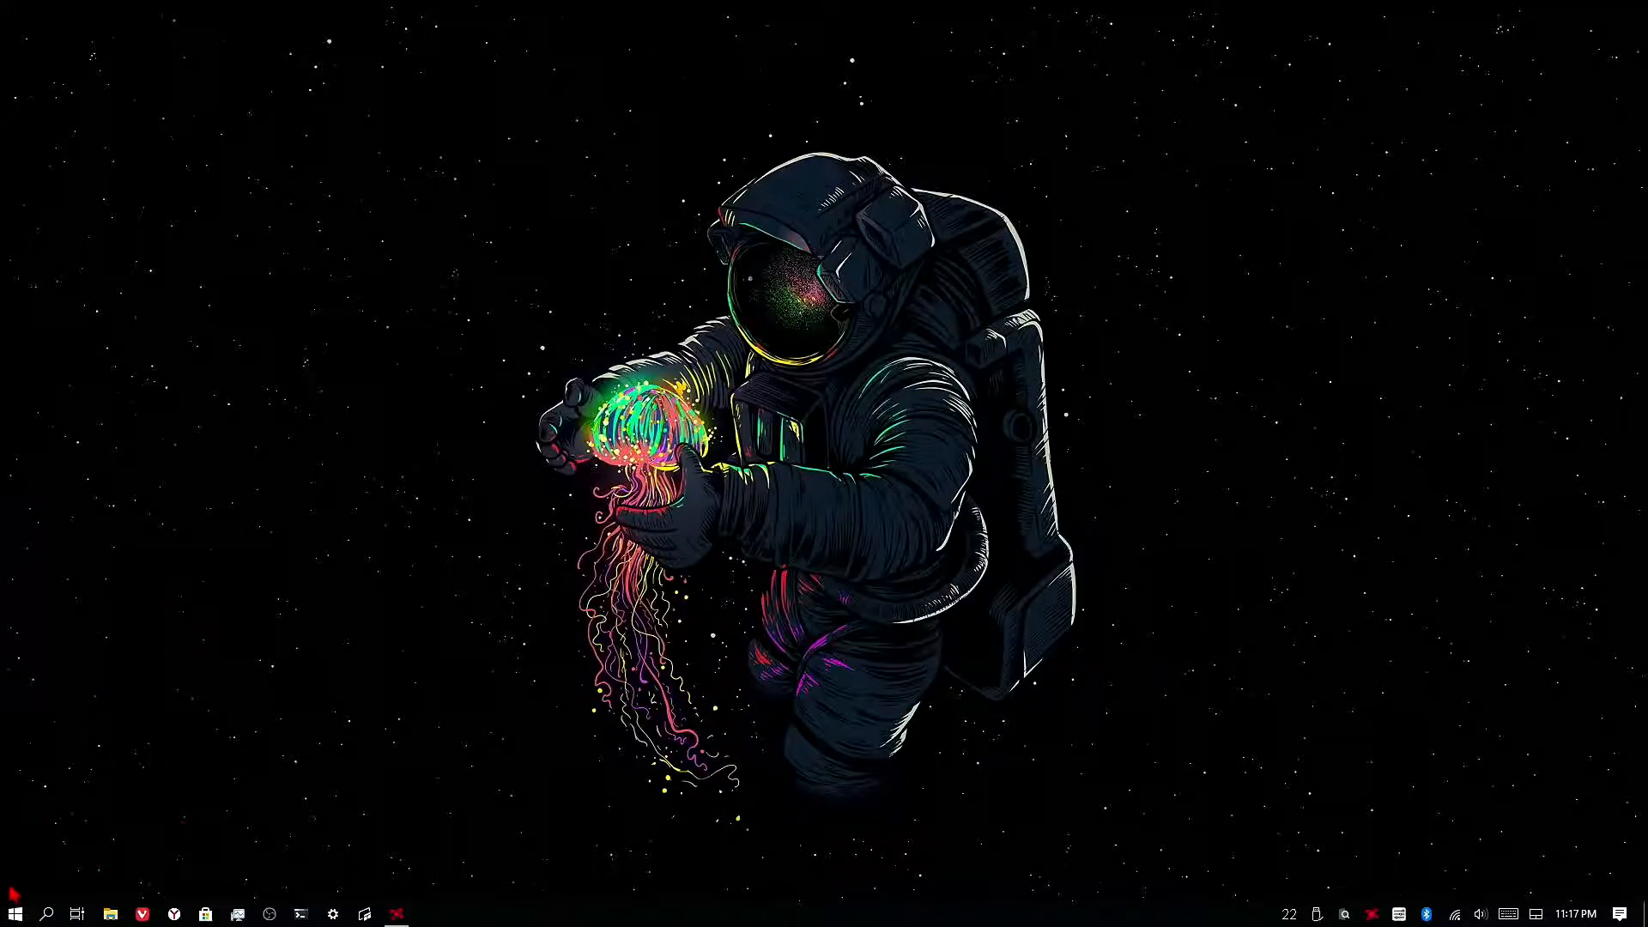
Open Disk Management in Windows, move its window to the middle of the desktop, and view it maximized before restoring its size.
right_click(15, 913)
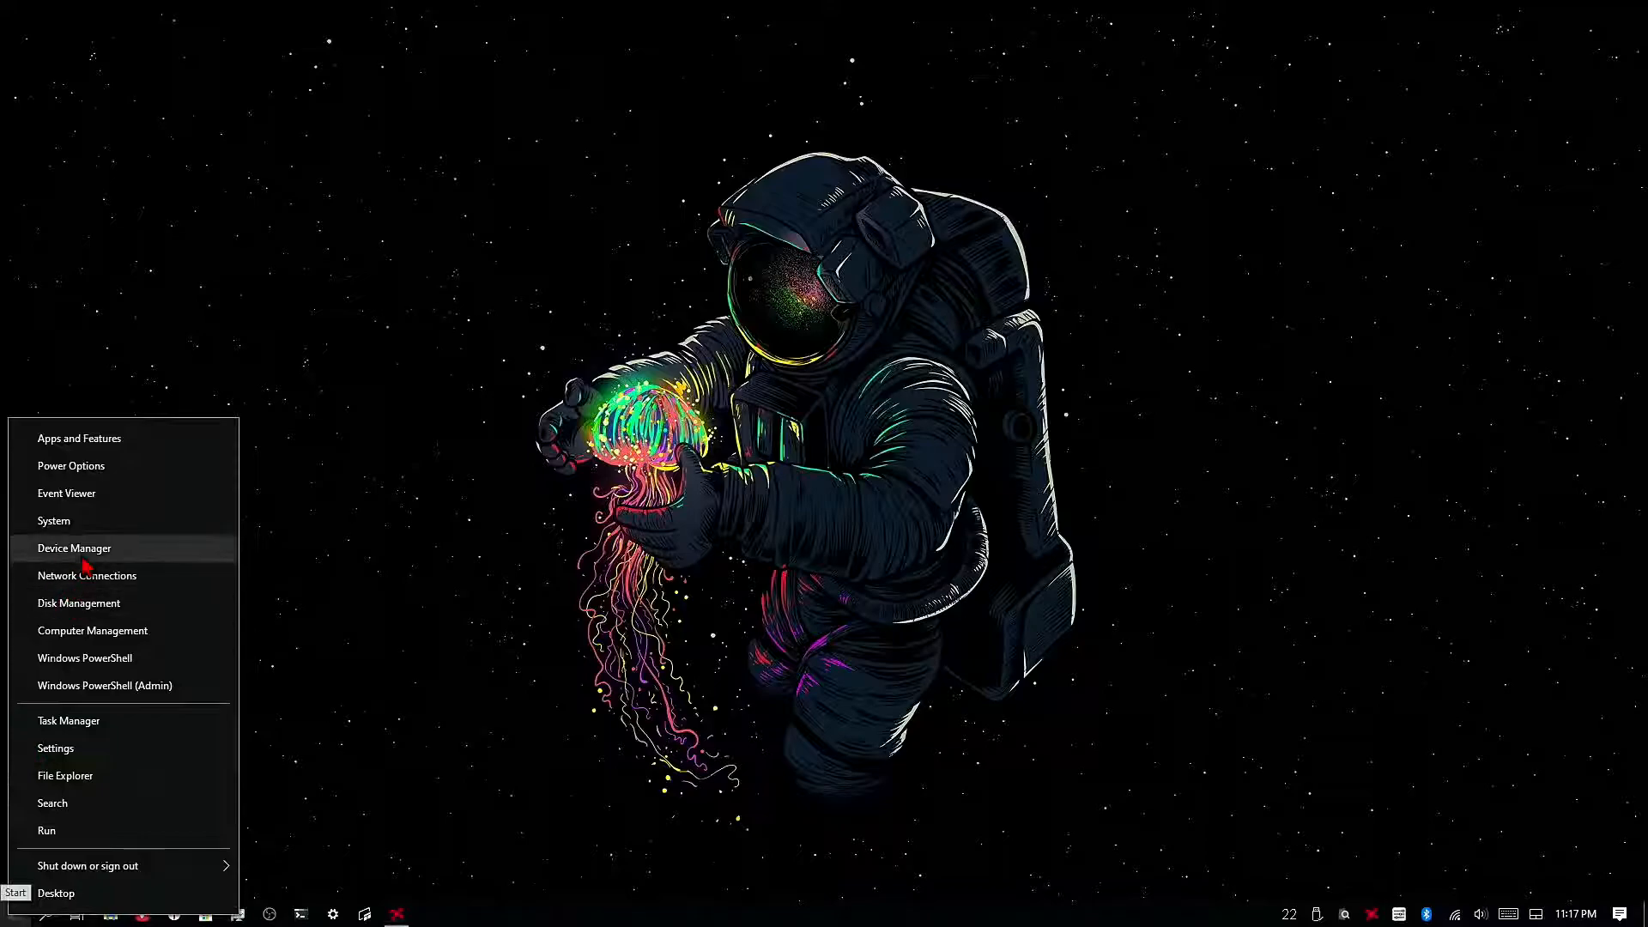
left_click(76, 604)
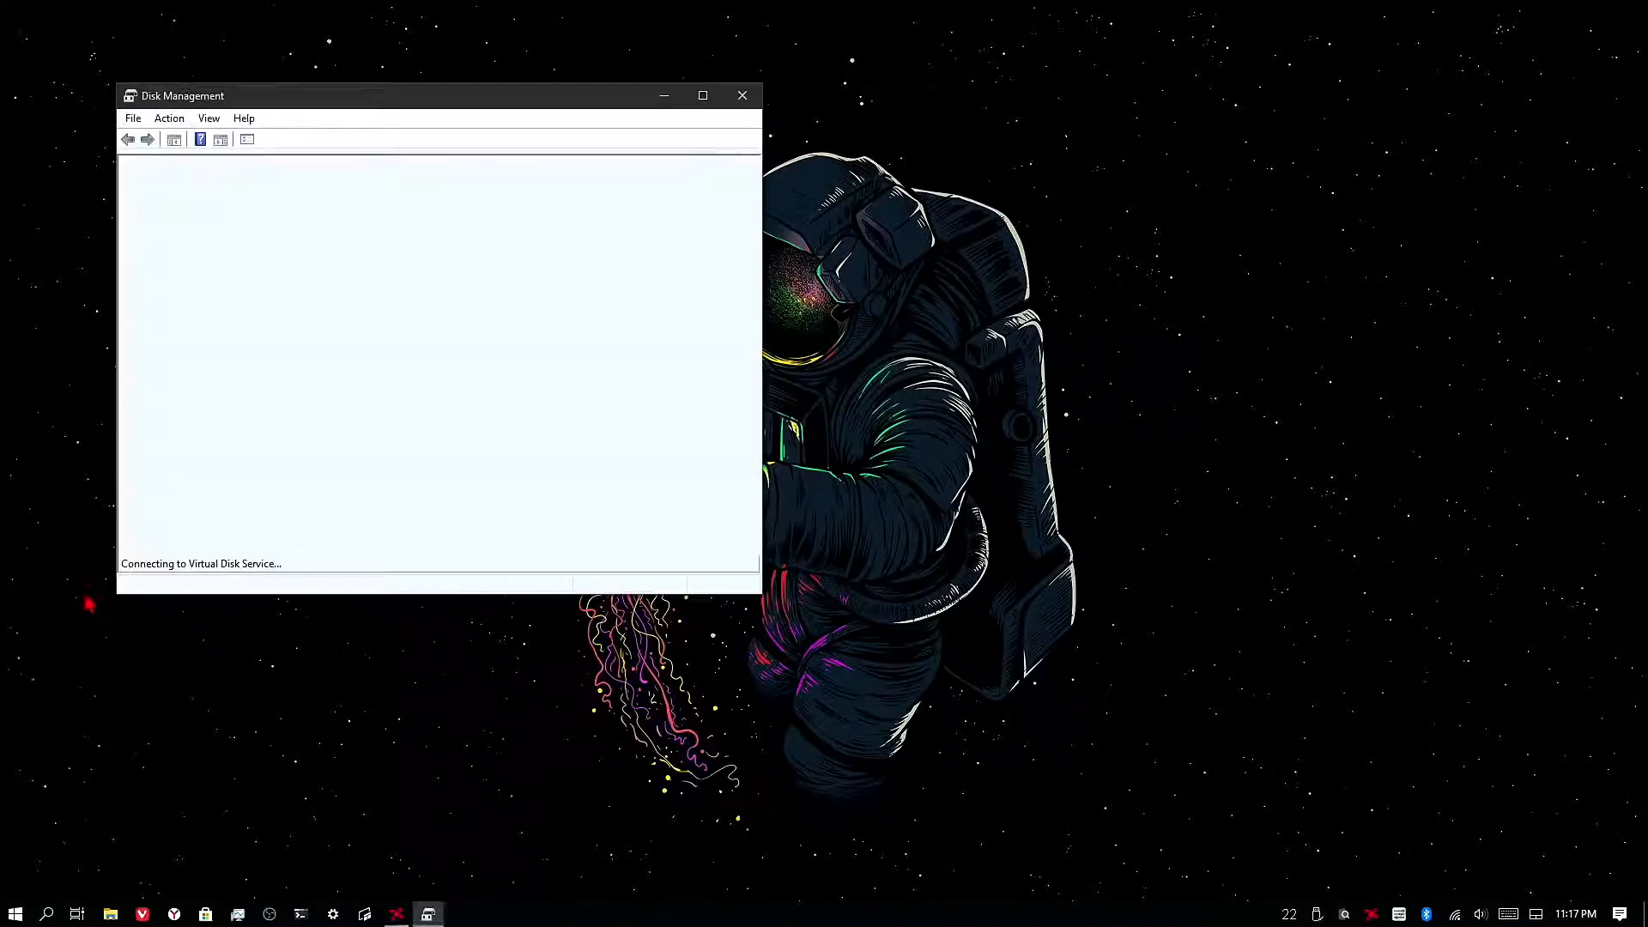
left_click_drag(423, 100, 854, 210)
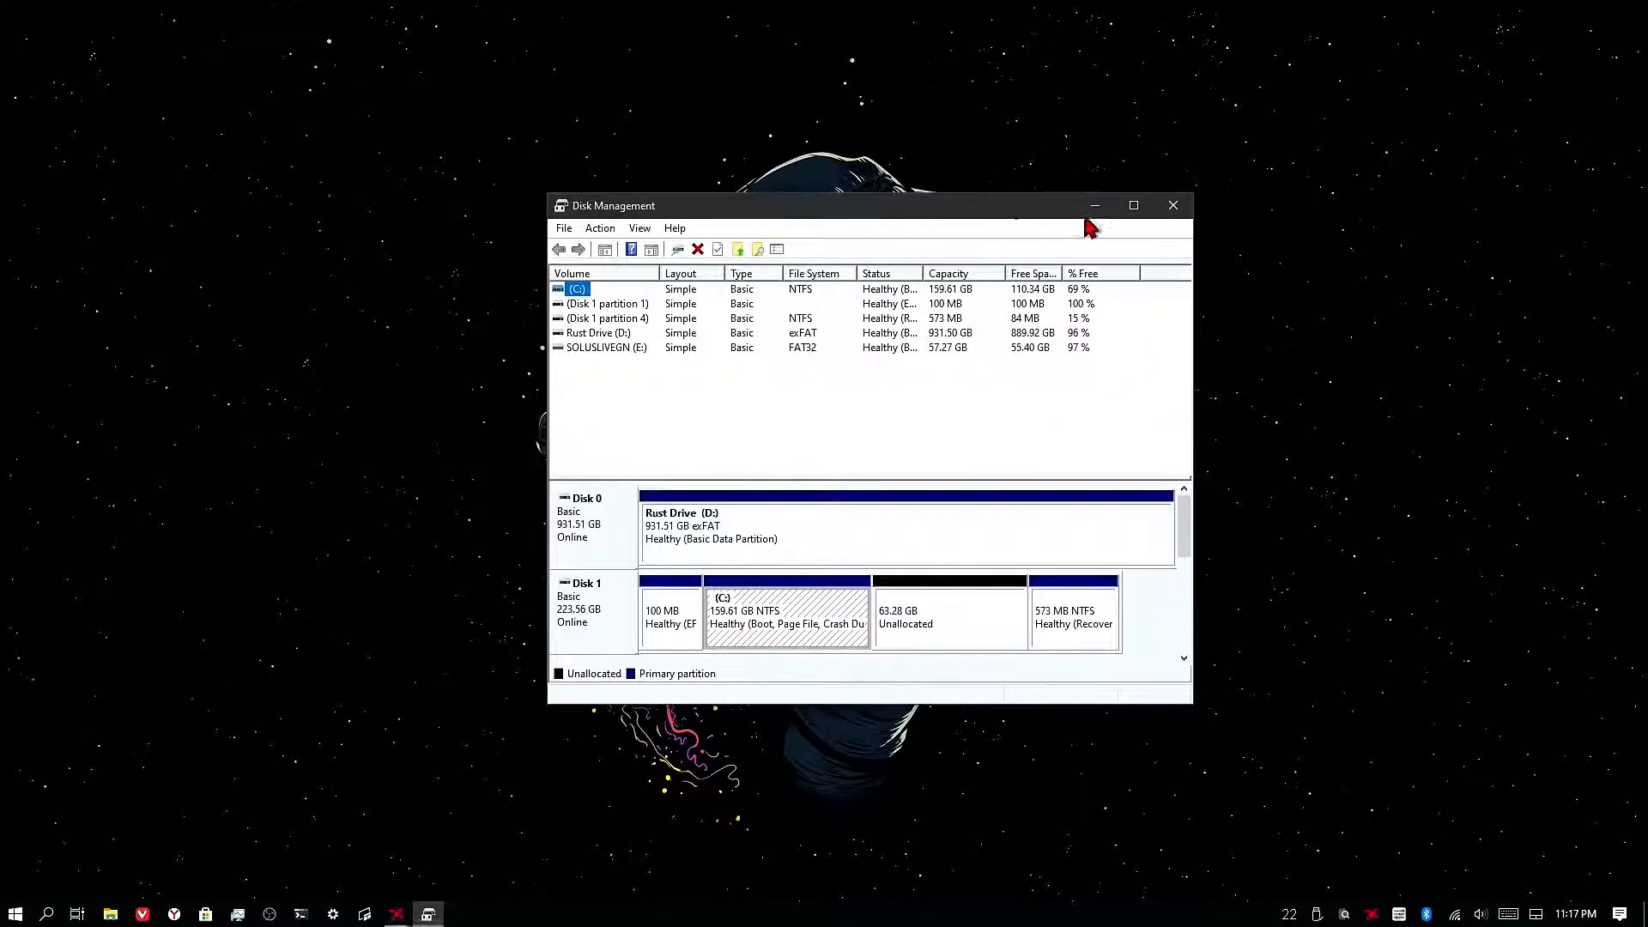
left_click(1134, 206)
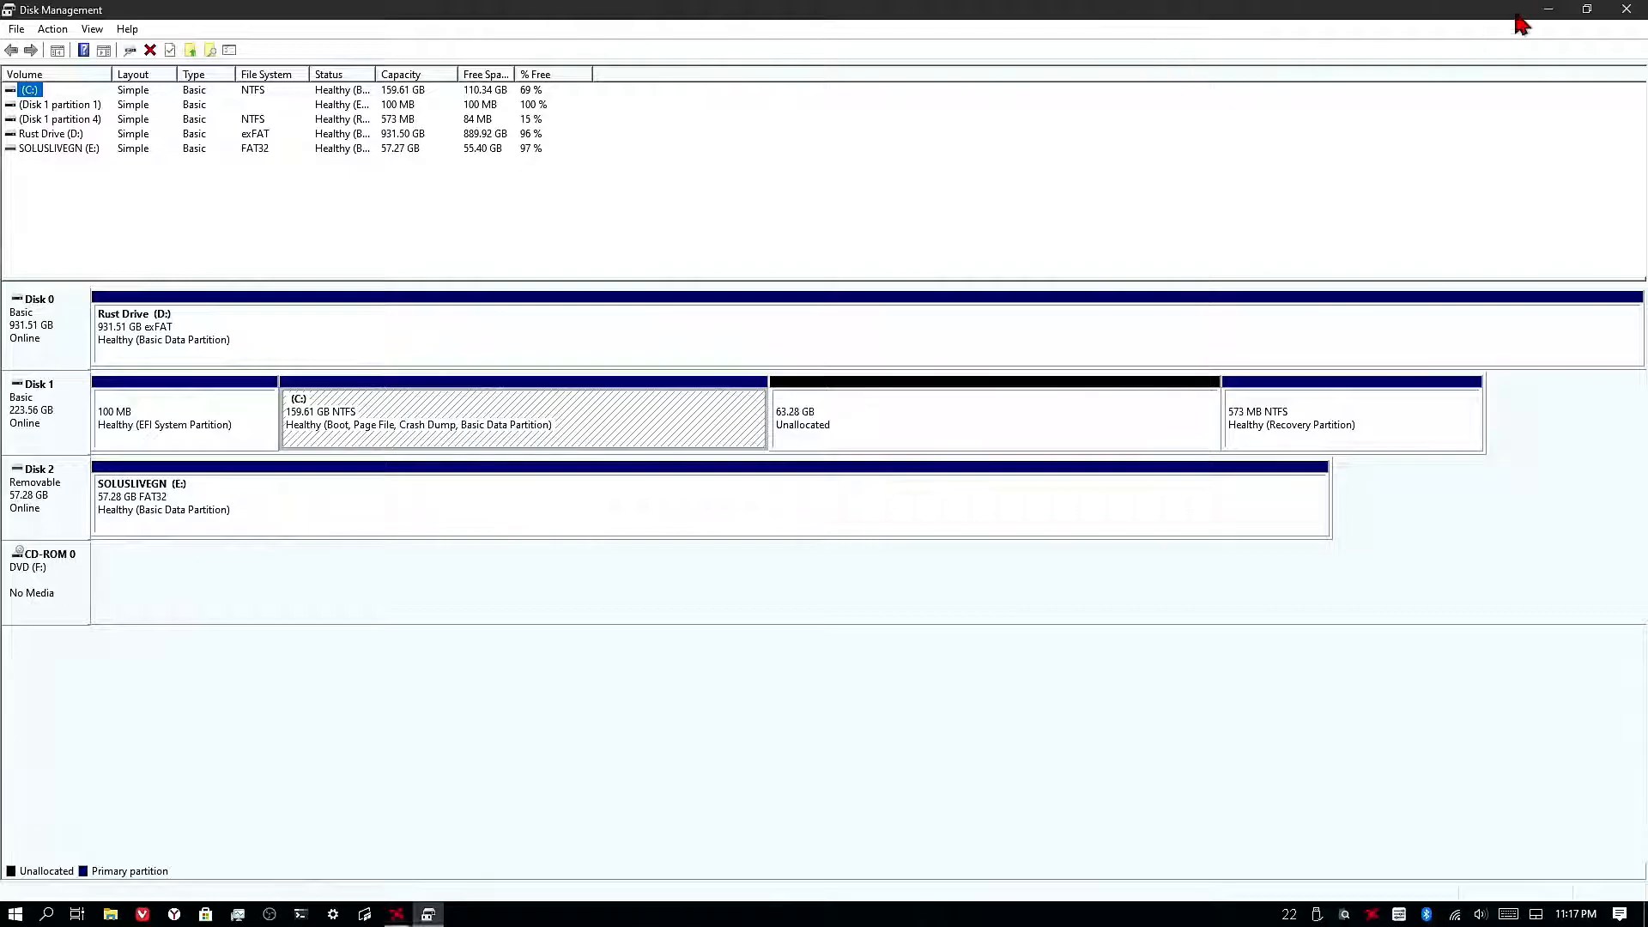
left_click(1586, 11)
right_click(776, 607)
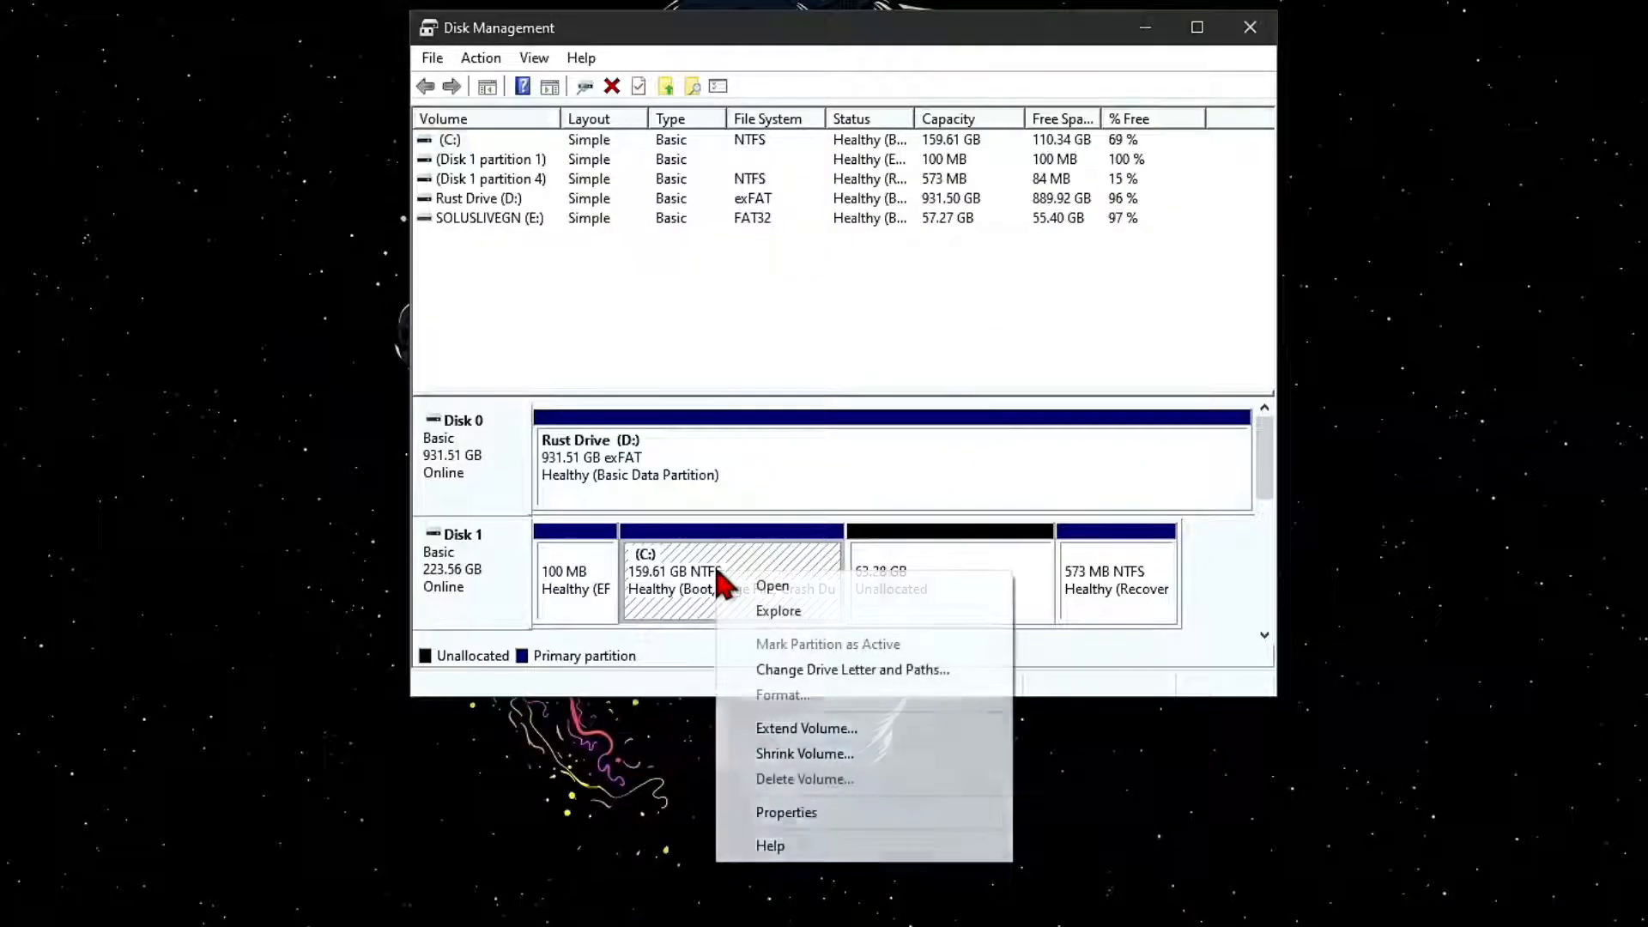
left_click(781, 729)
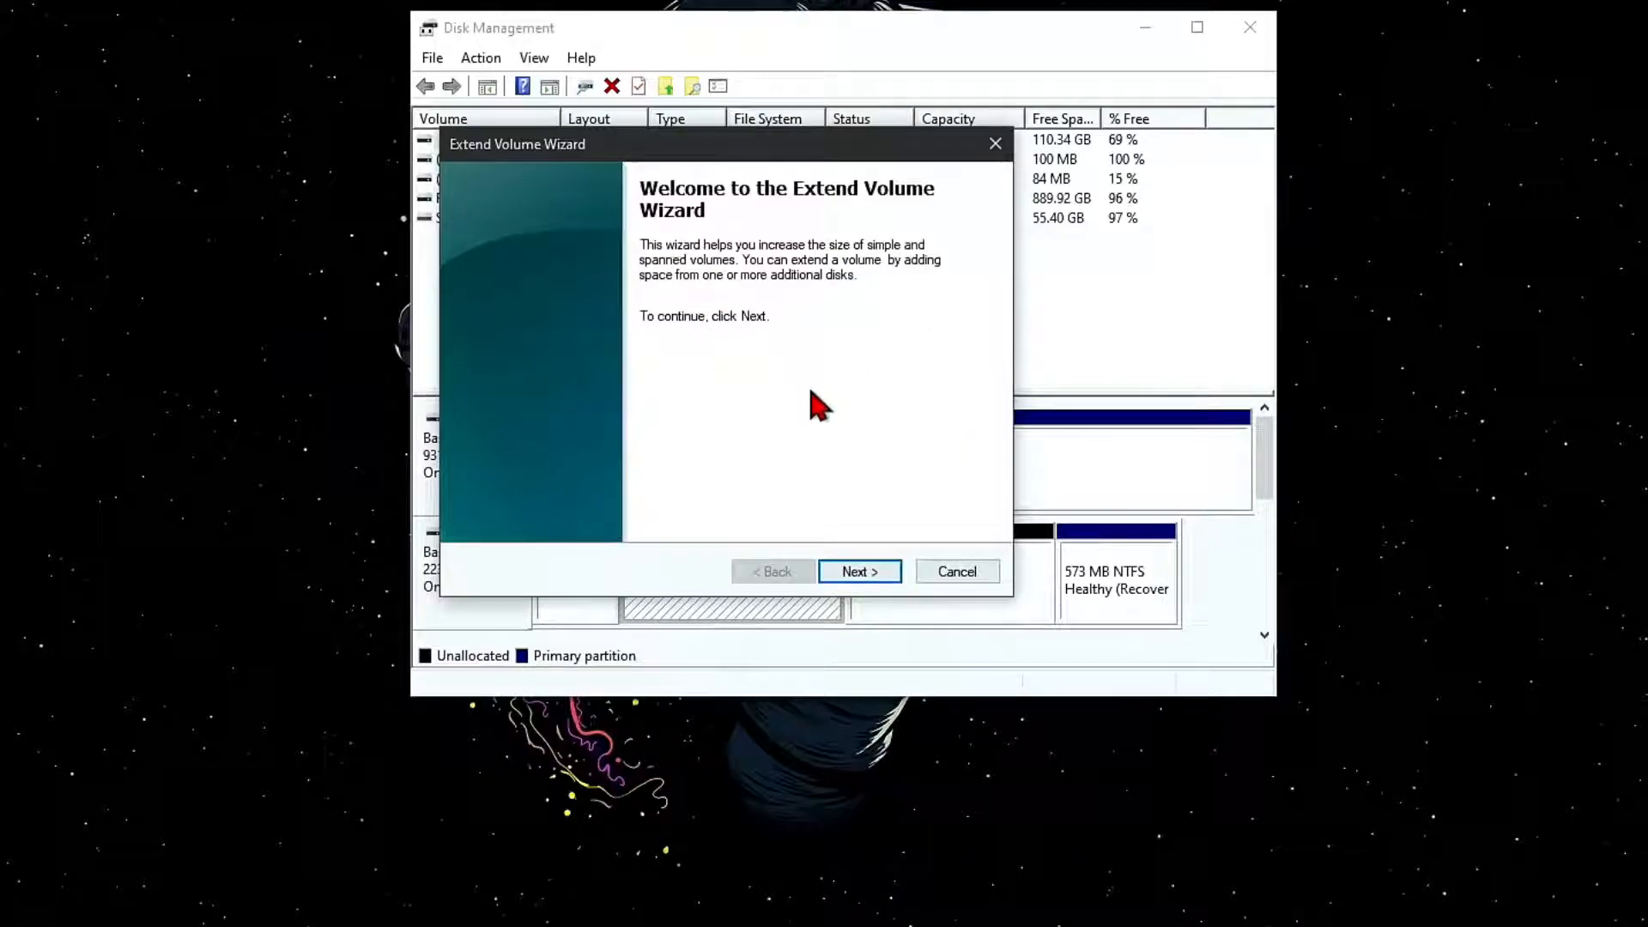
left_click(875, 571)
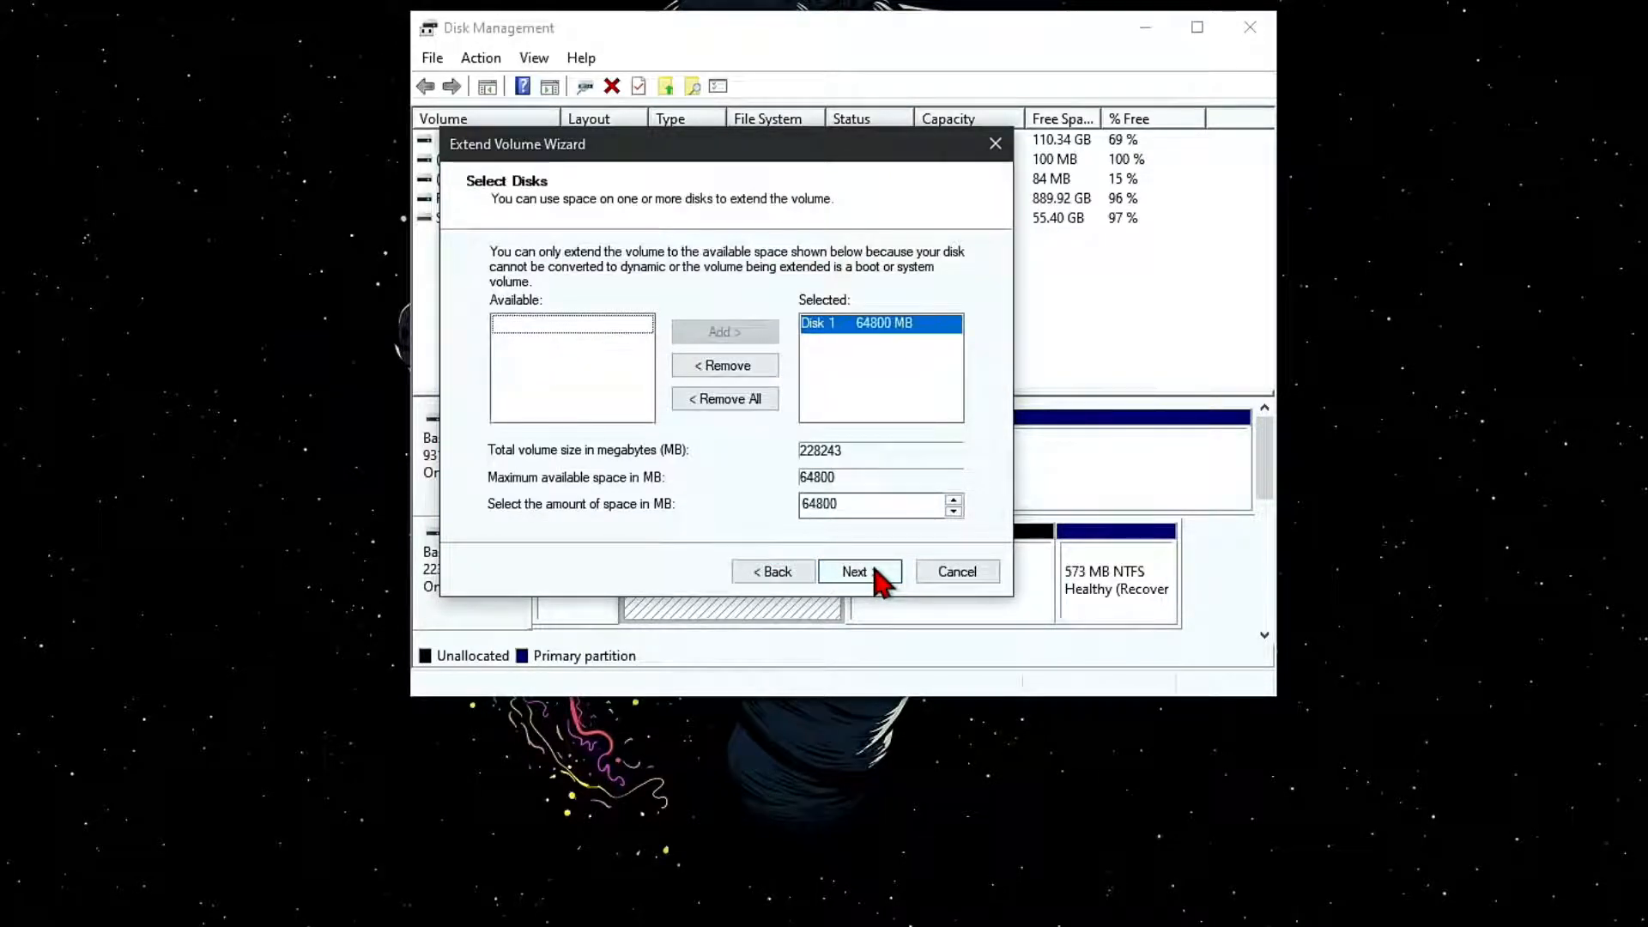
left_click(976, 584)
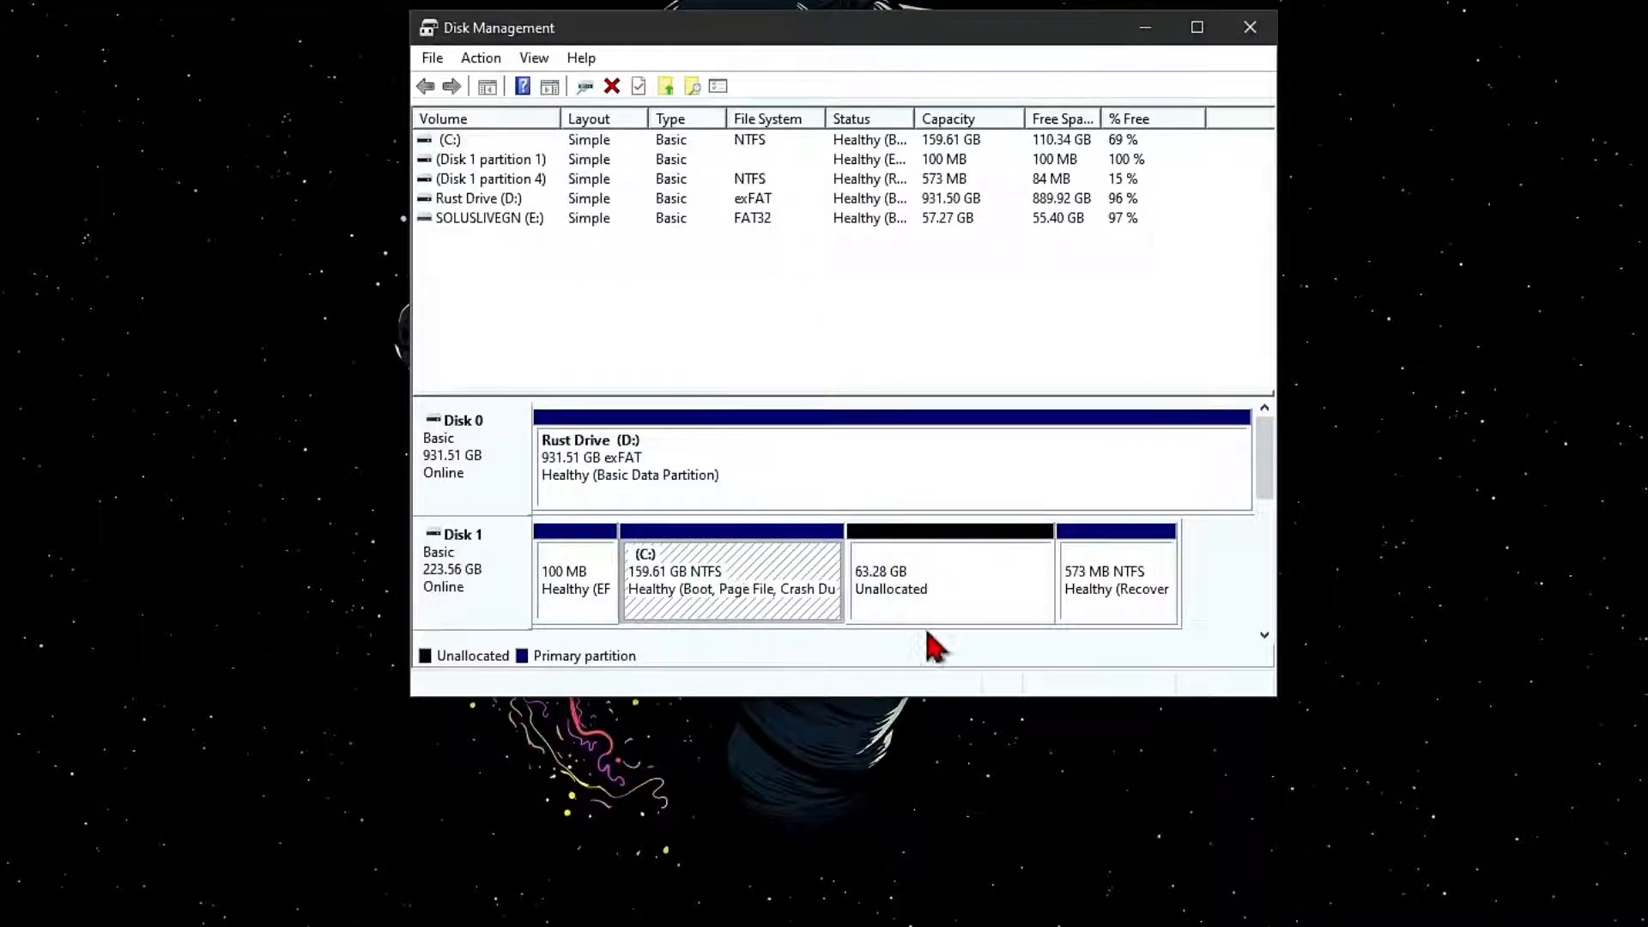
Extend the C: volume on Disk 1 with all 64800 MB of the adjacent unallocated space.
left_click(958, 592)
left_click(775, 558)
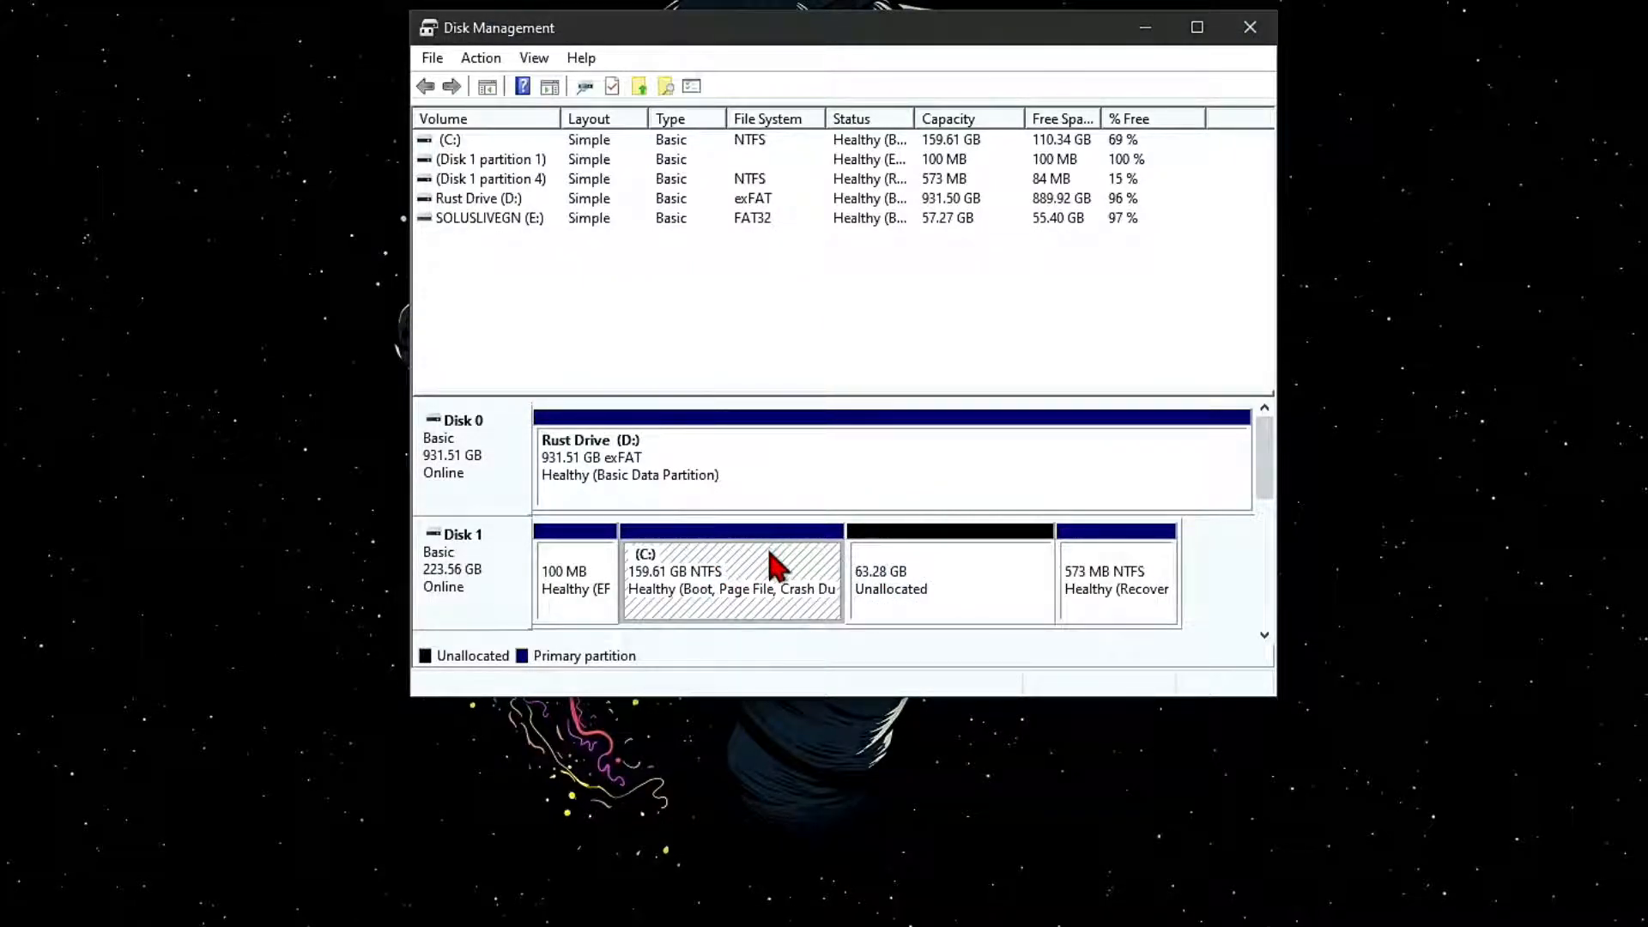
right_click(771, 555)
left_click(845, 706)
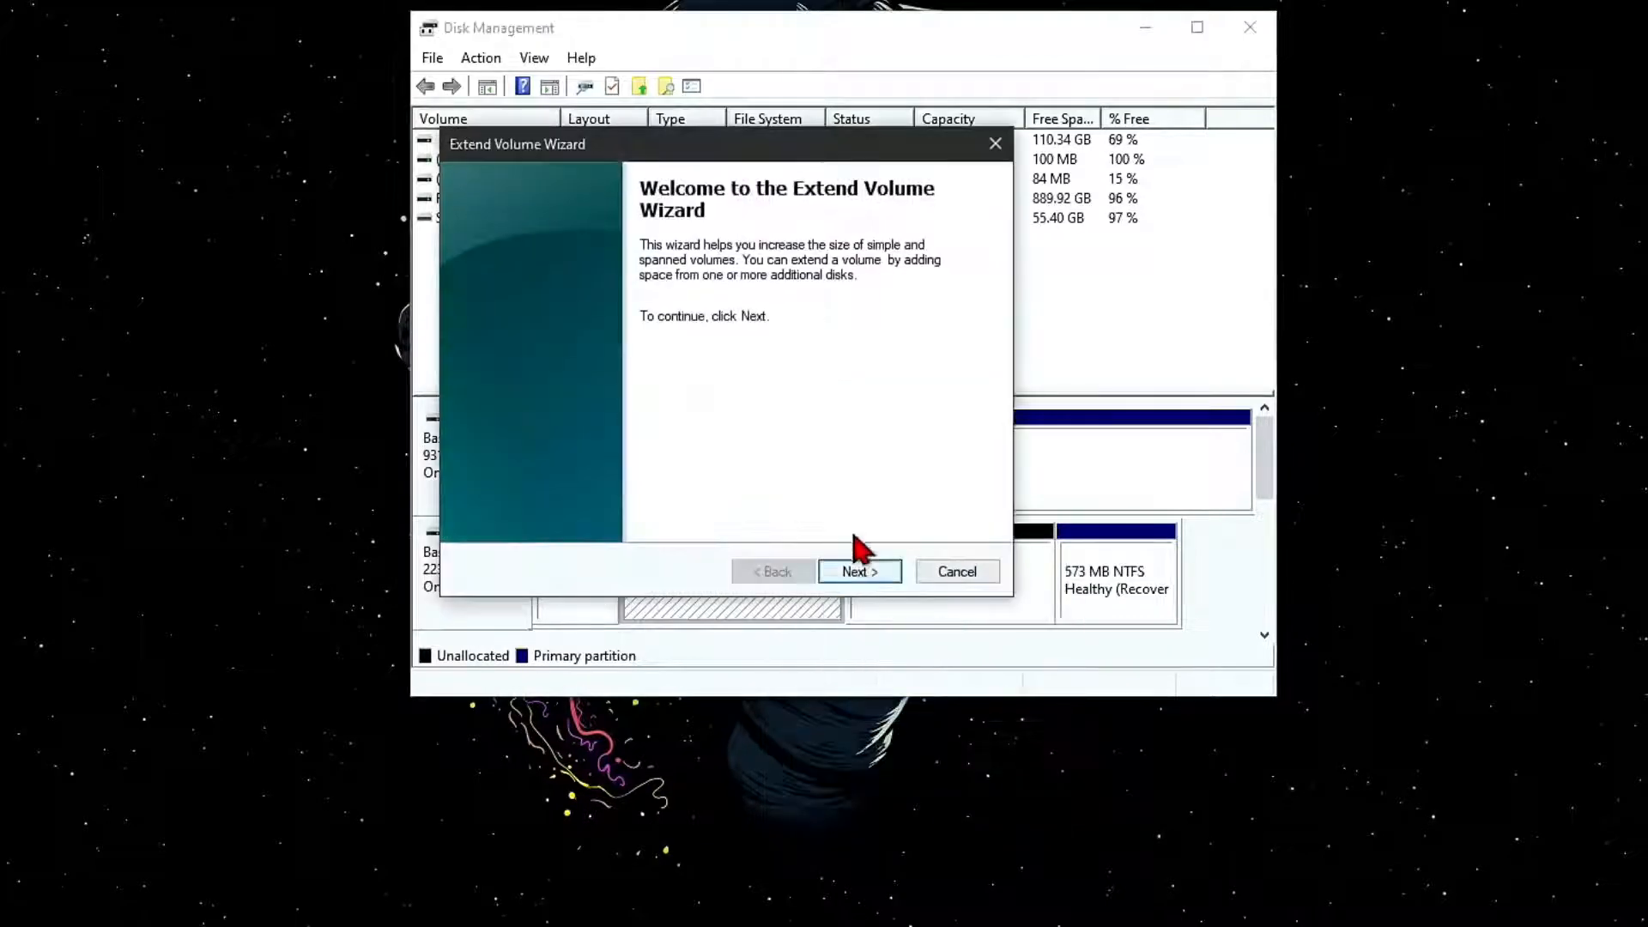
left_click(874, 575)
left_click(880, 575)
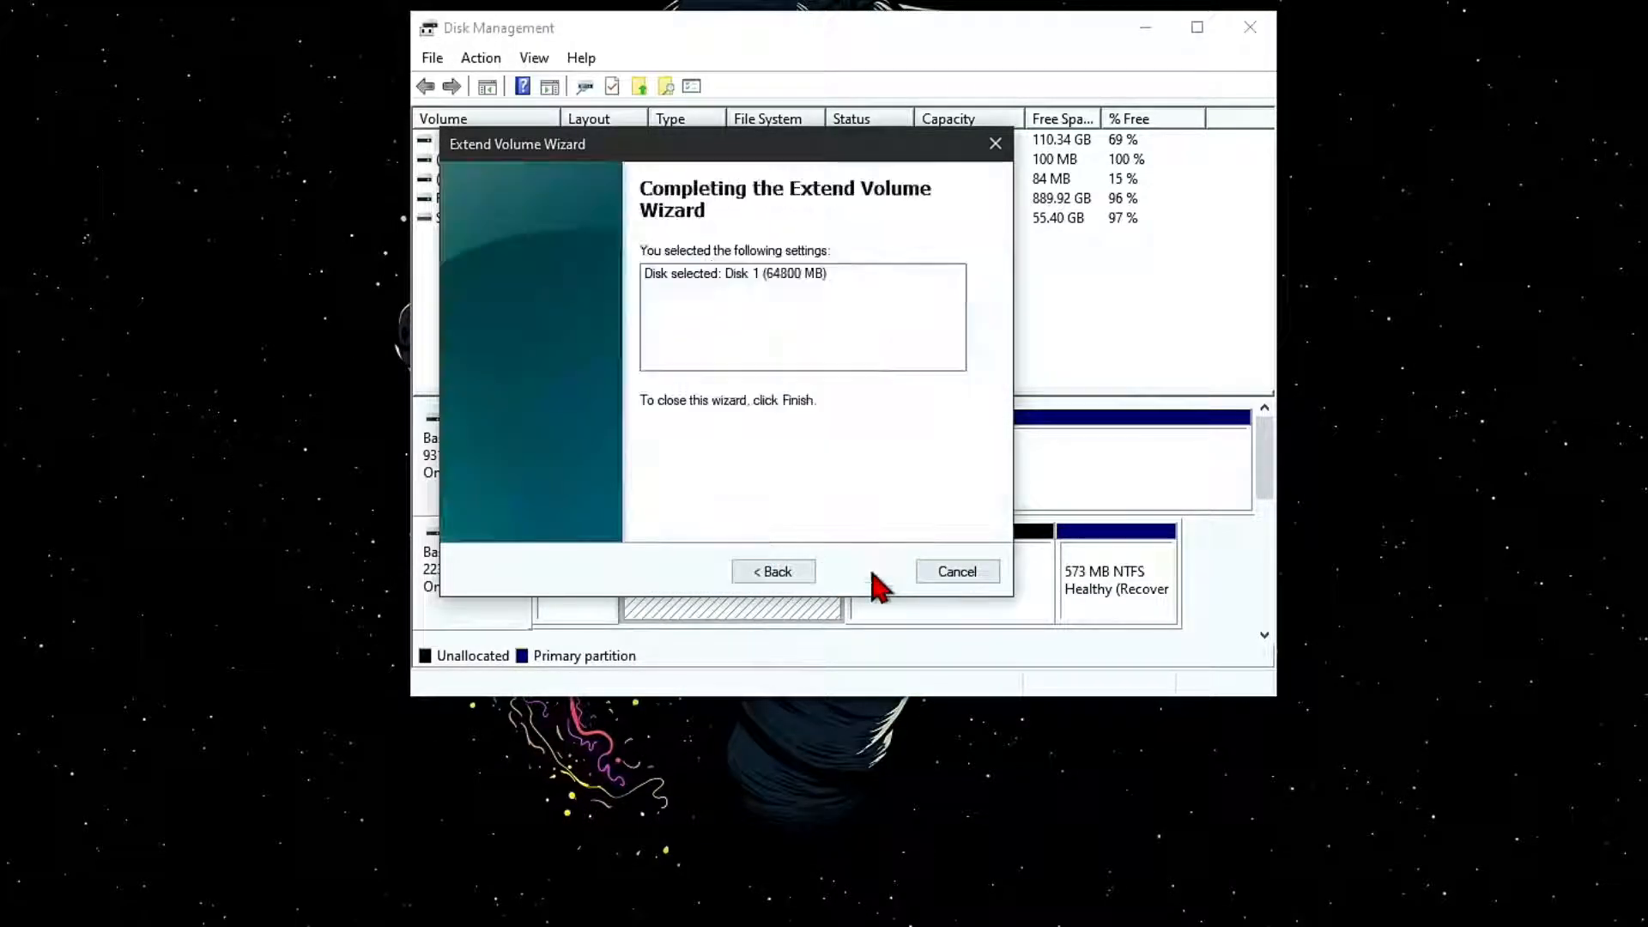
left_click(854, 573)
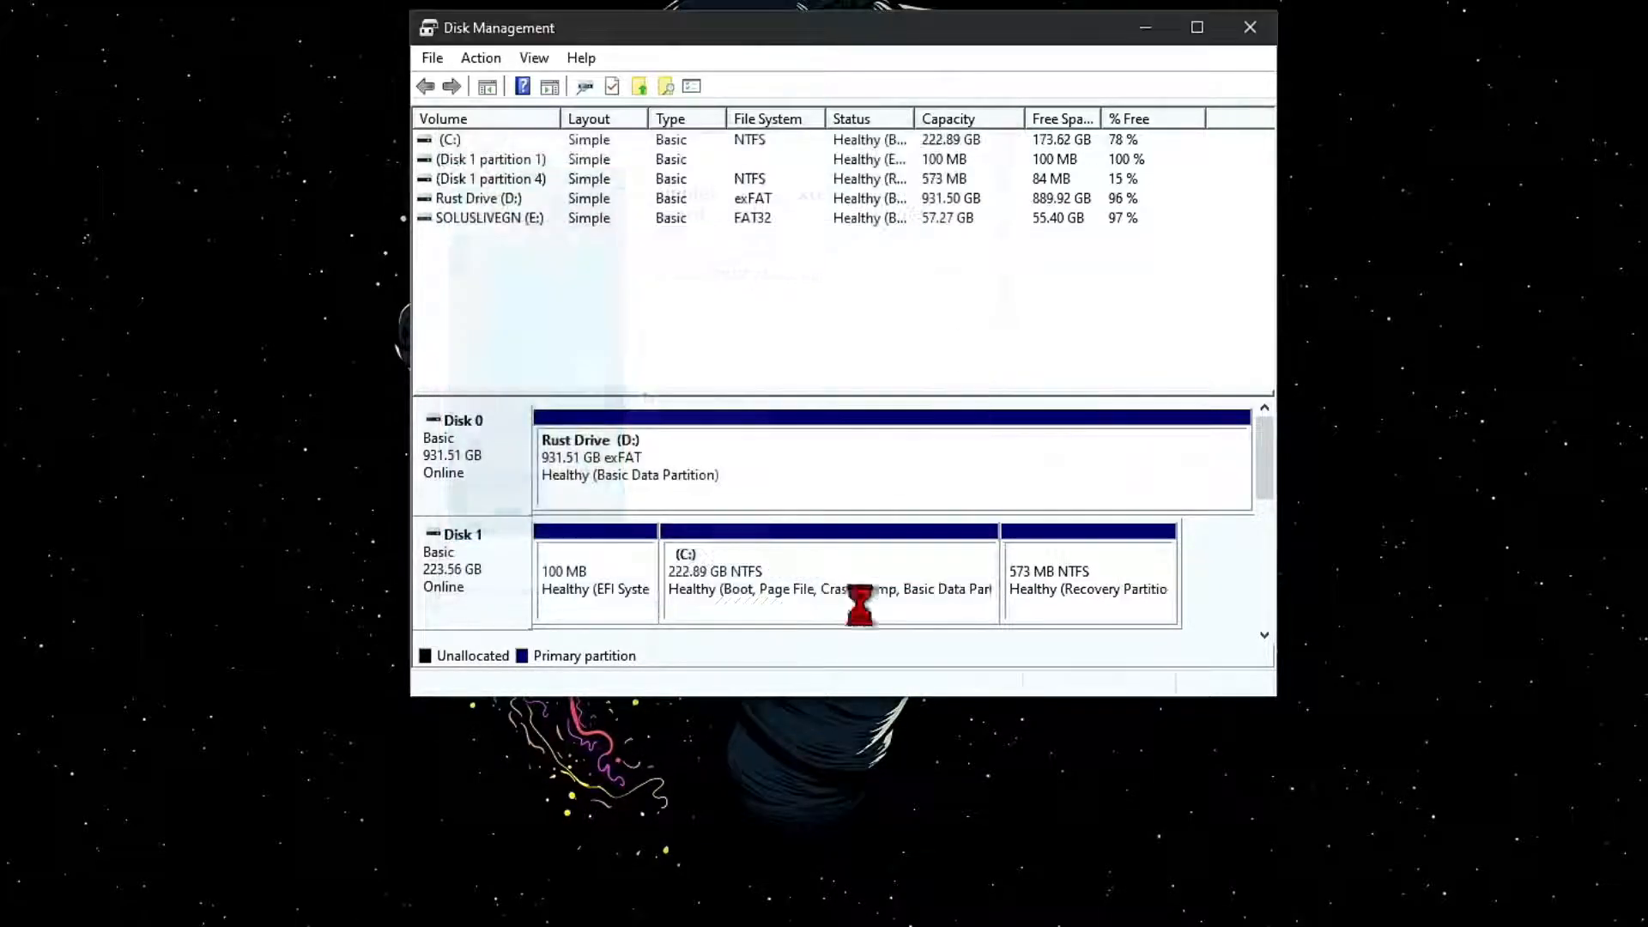
Open the properties of the C: drive, scan it for file system errors, and close the scan report.
right_click(820, 576)
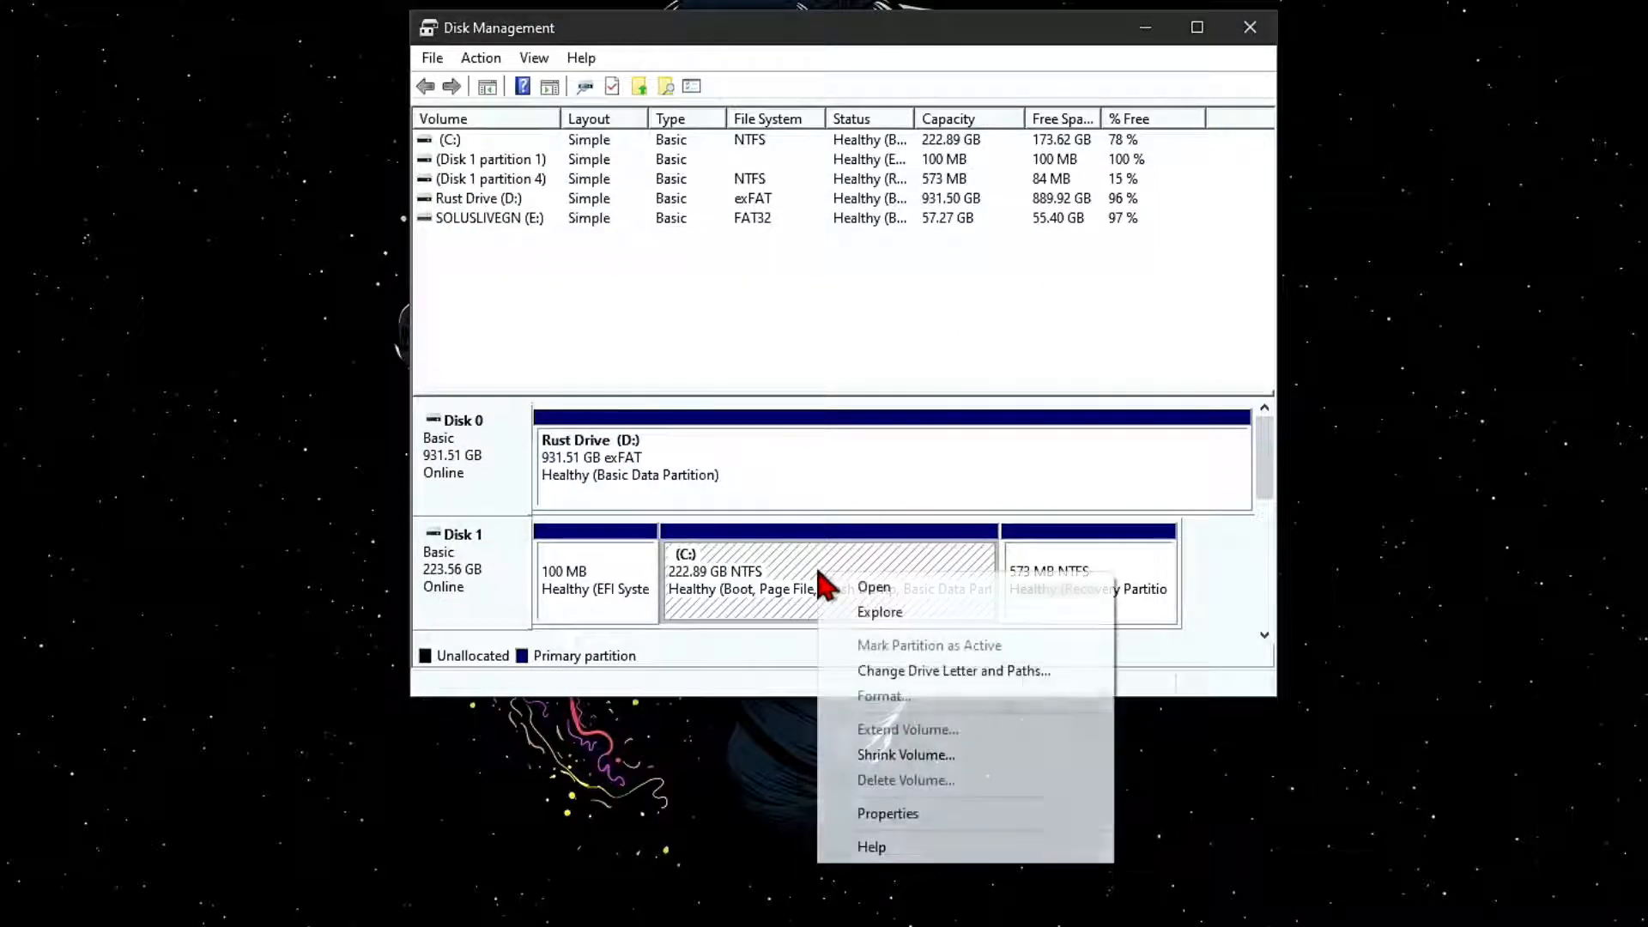
left_click(892, 816)
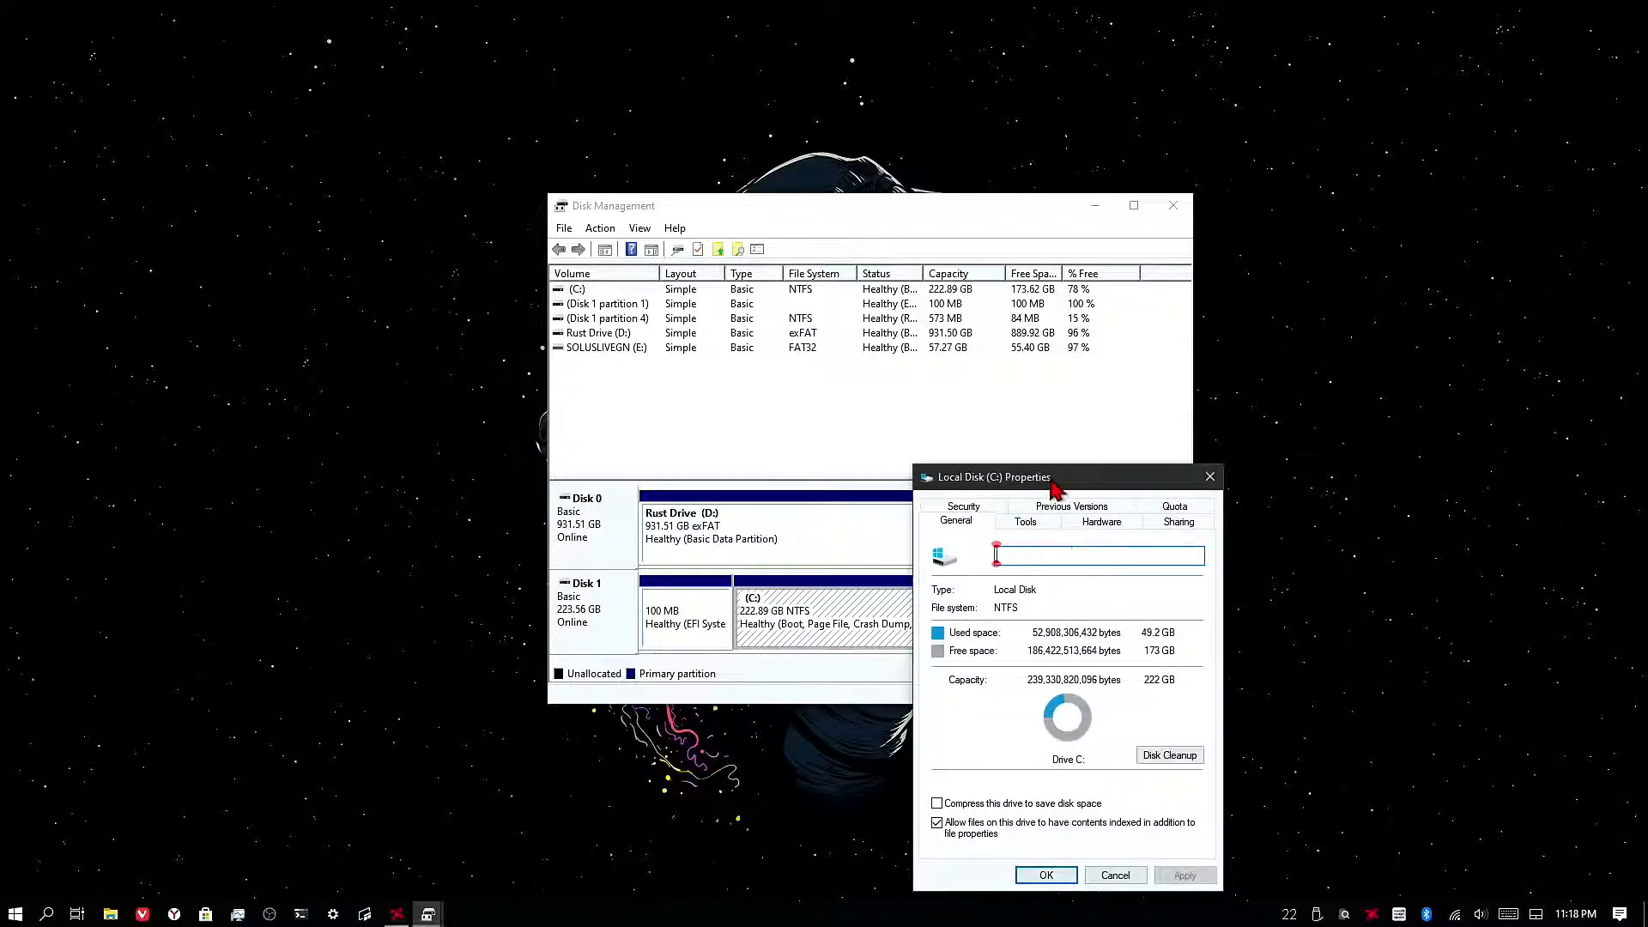
left_click_drag(1092, 399, 879, 155)
left_click_drag(895, 298, 856, 277)
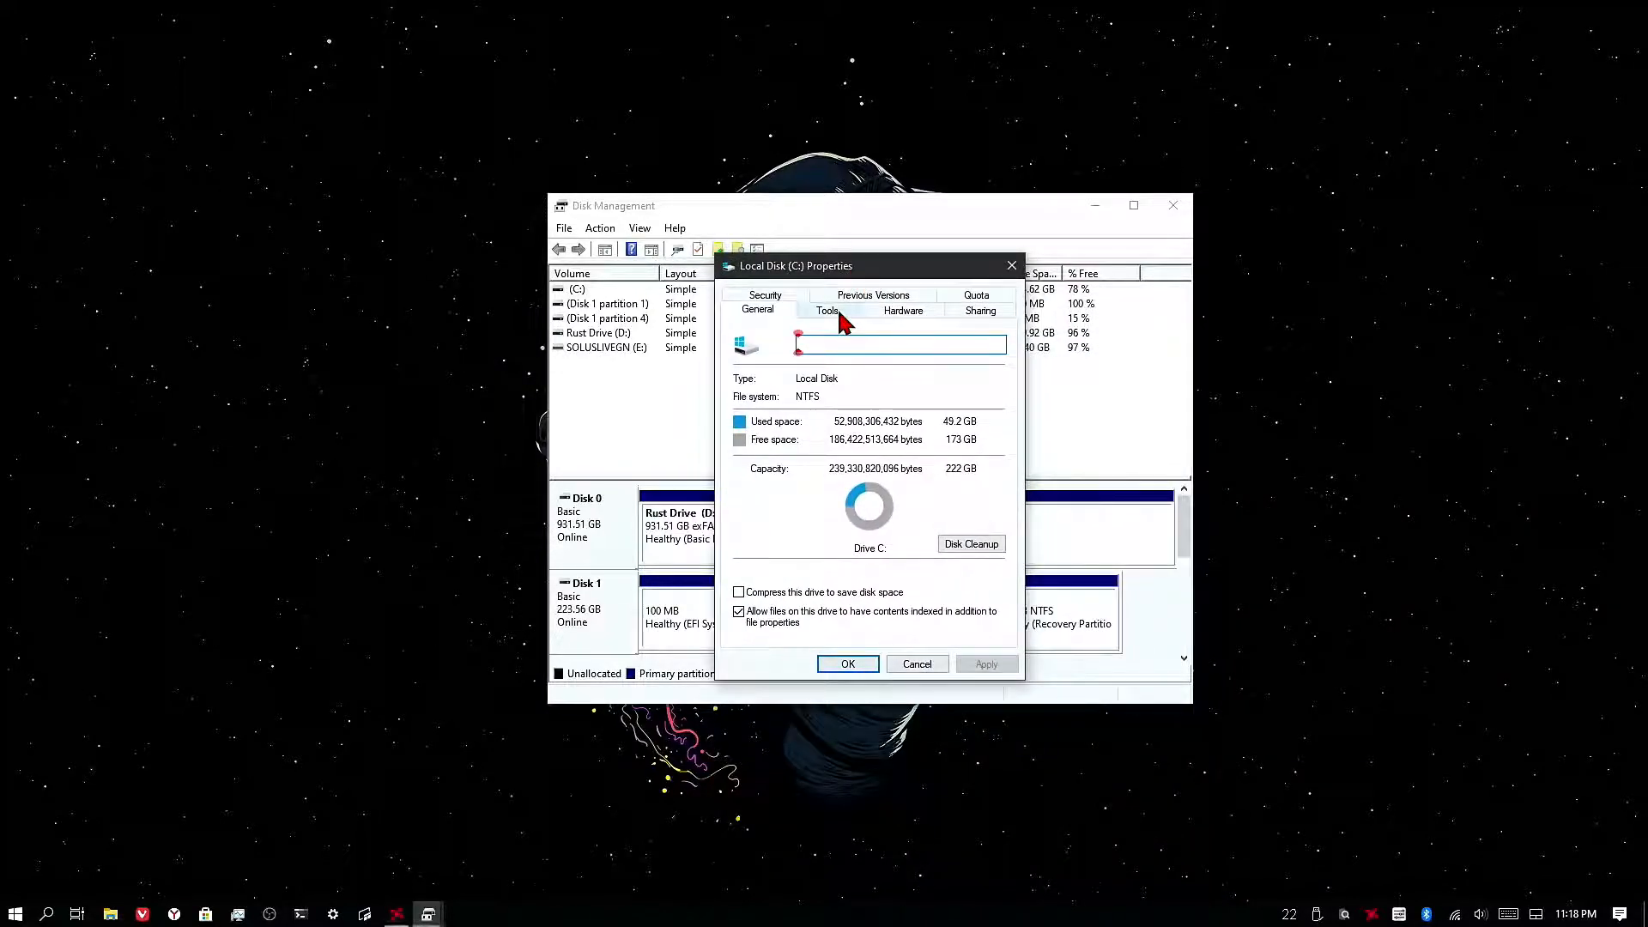
left_click(839, 314)
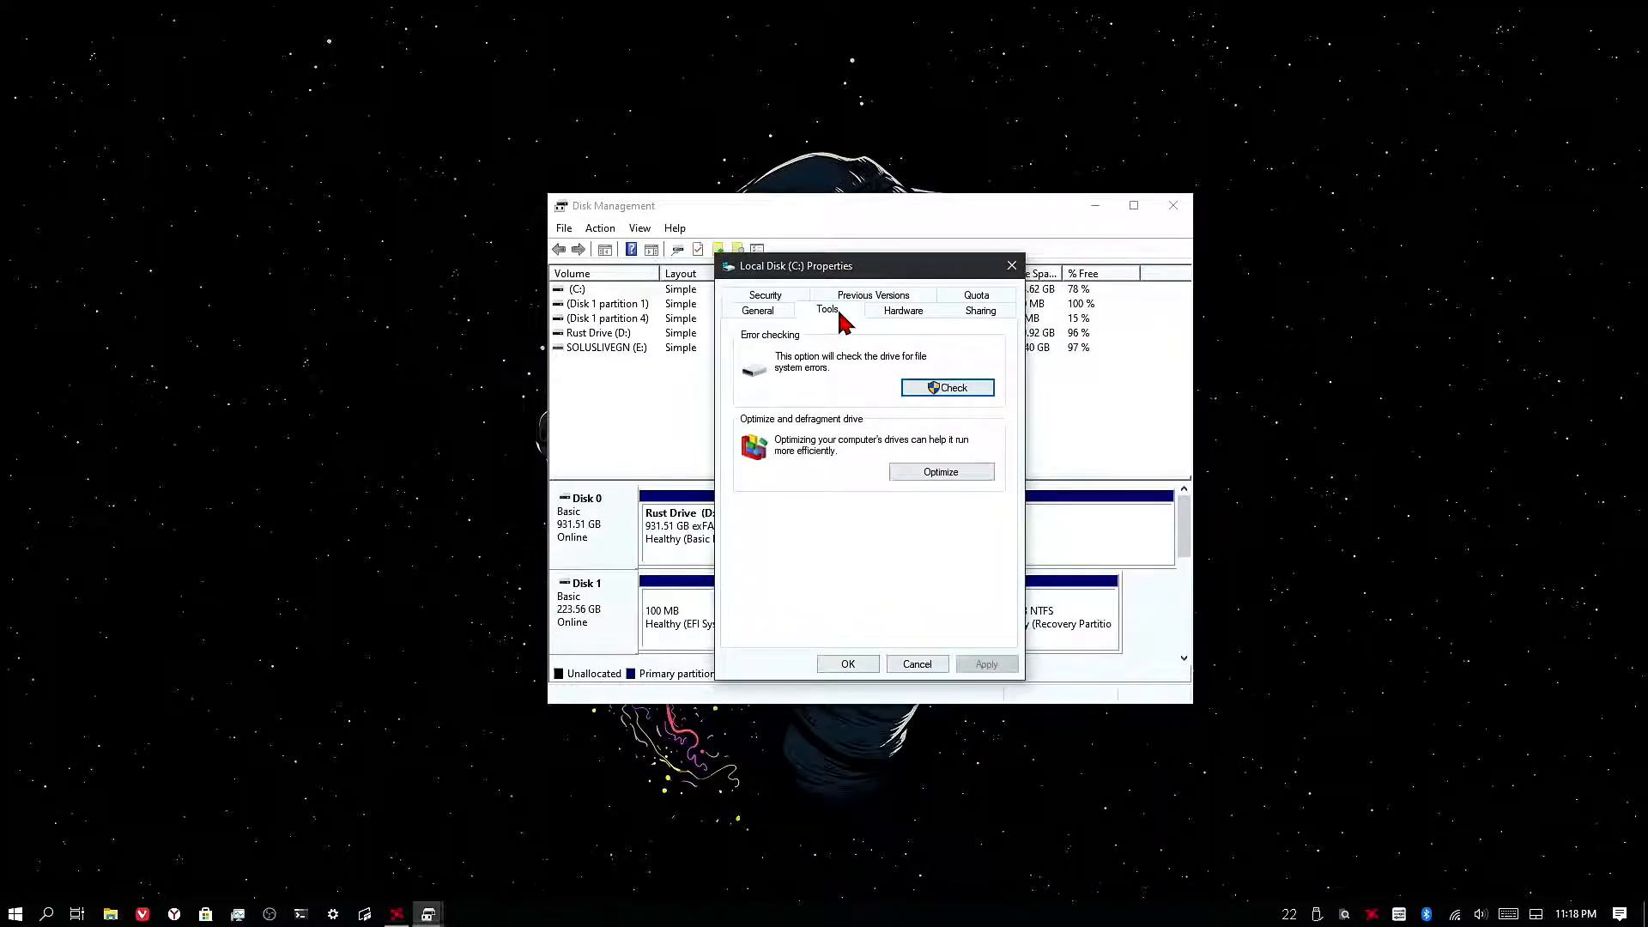
left_click(934, 389)
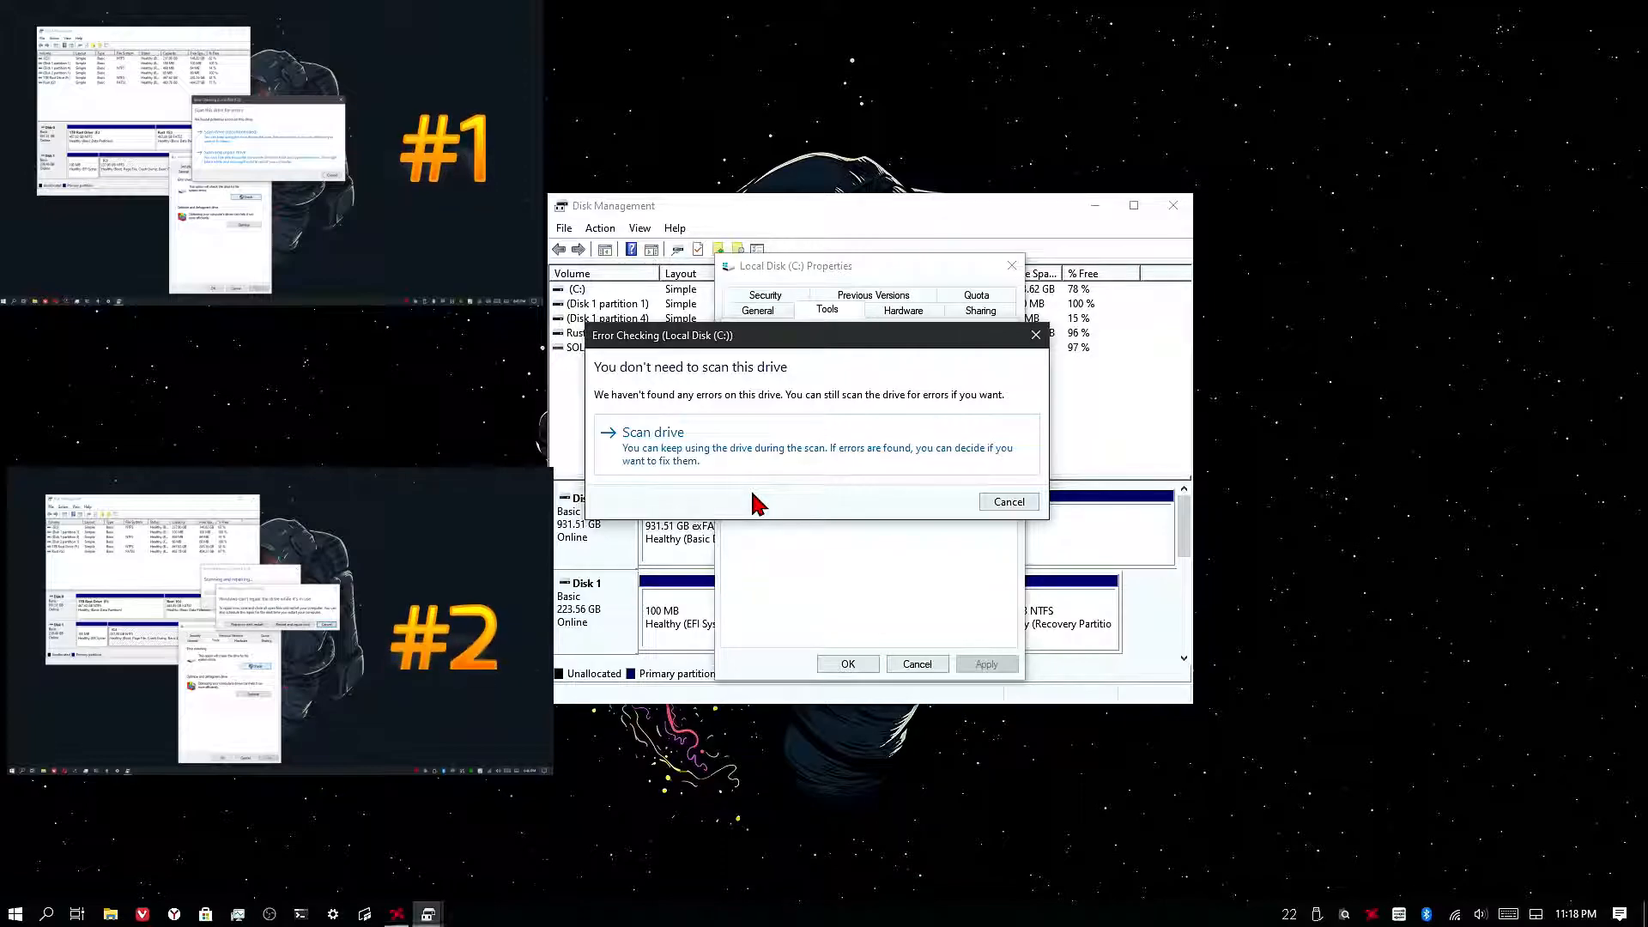
left_click(729, 452)
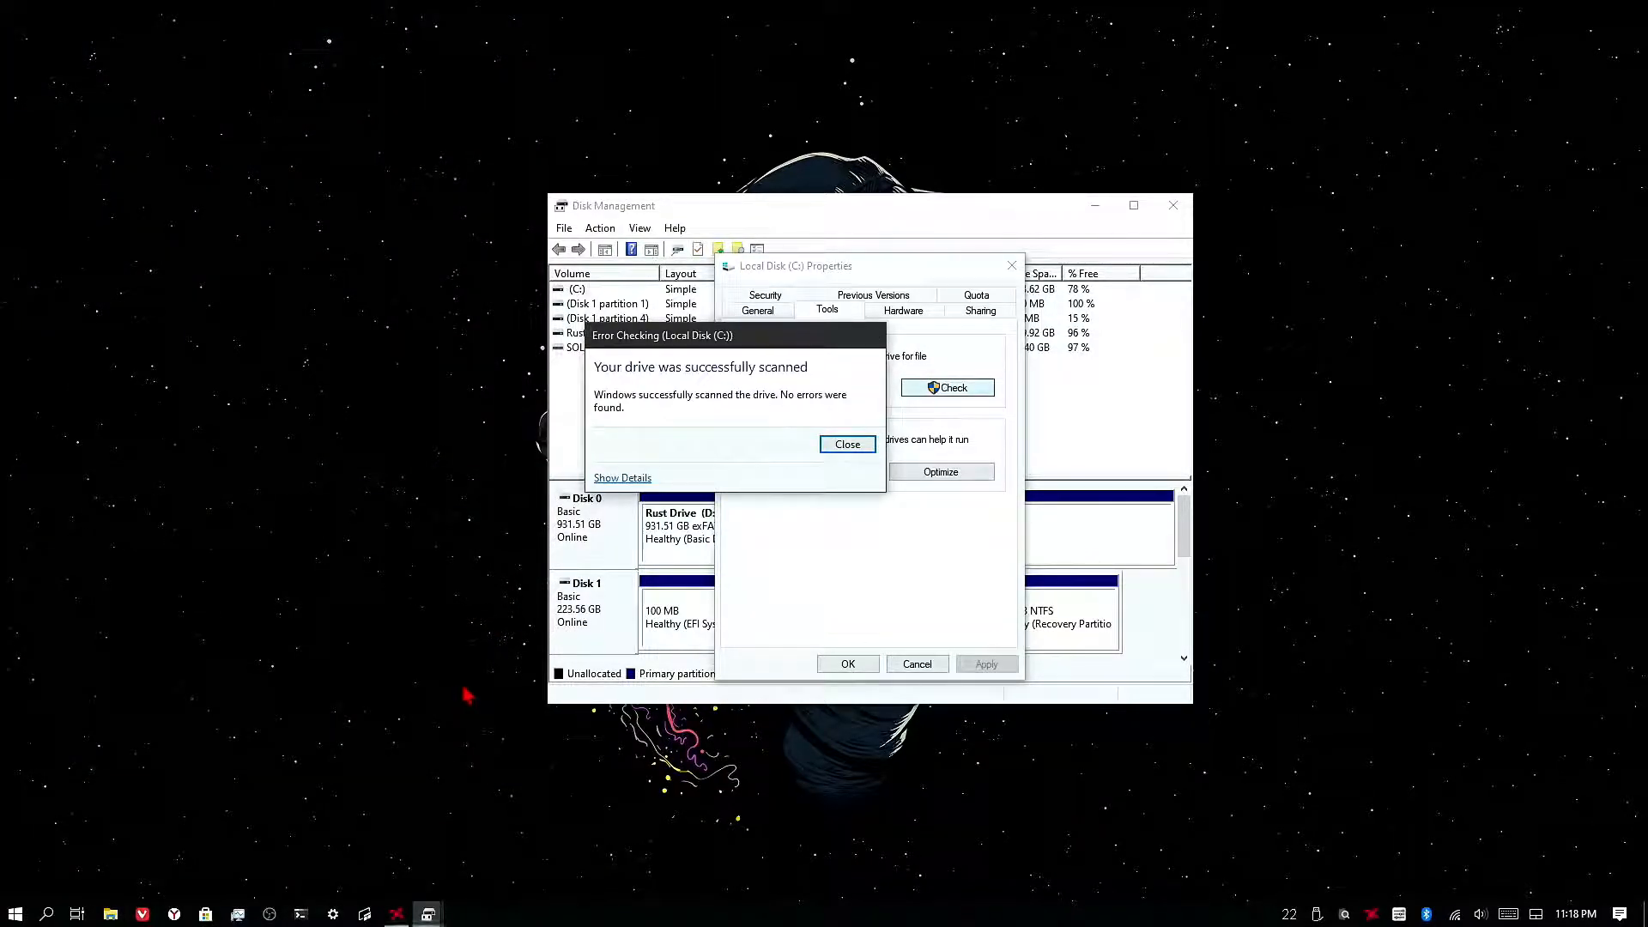
left_click(844, 446)
Optimize the C: solid state drive, close the drive's properties, and close Disk Management.
left_click(939, 473)
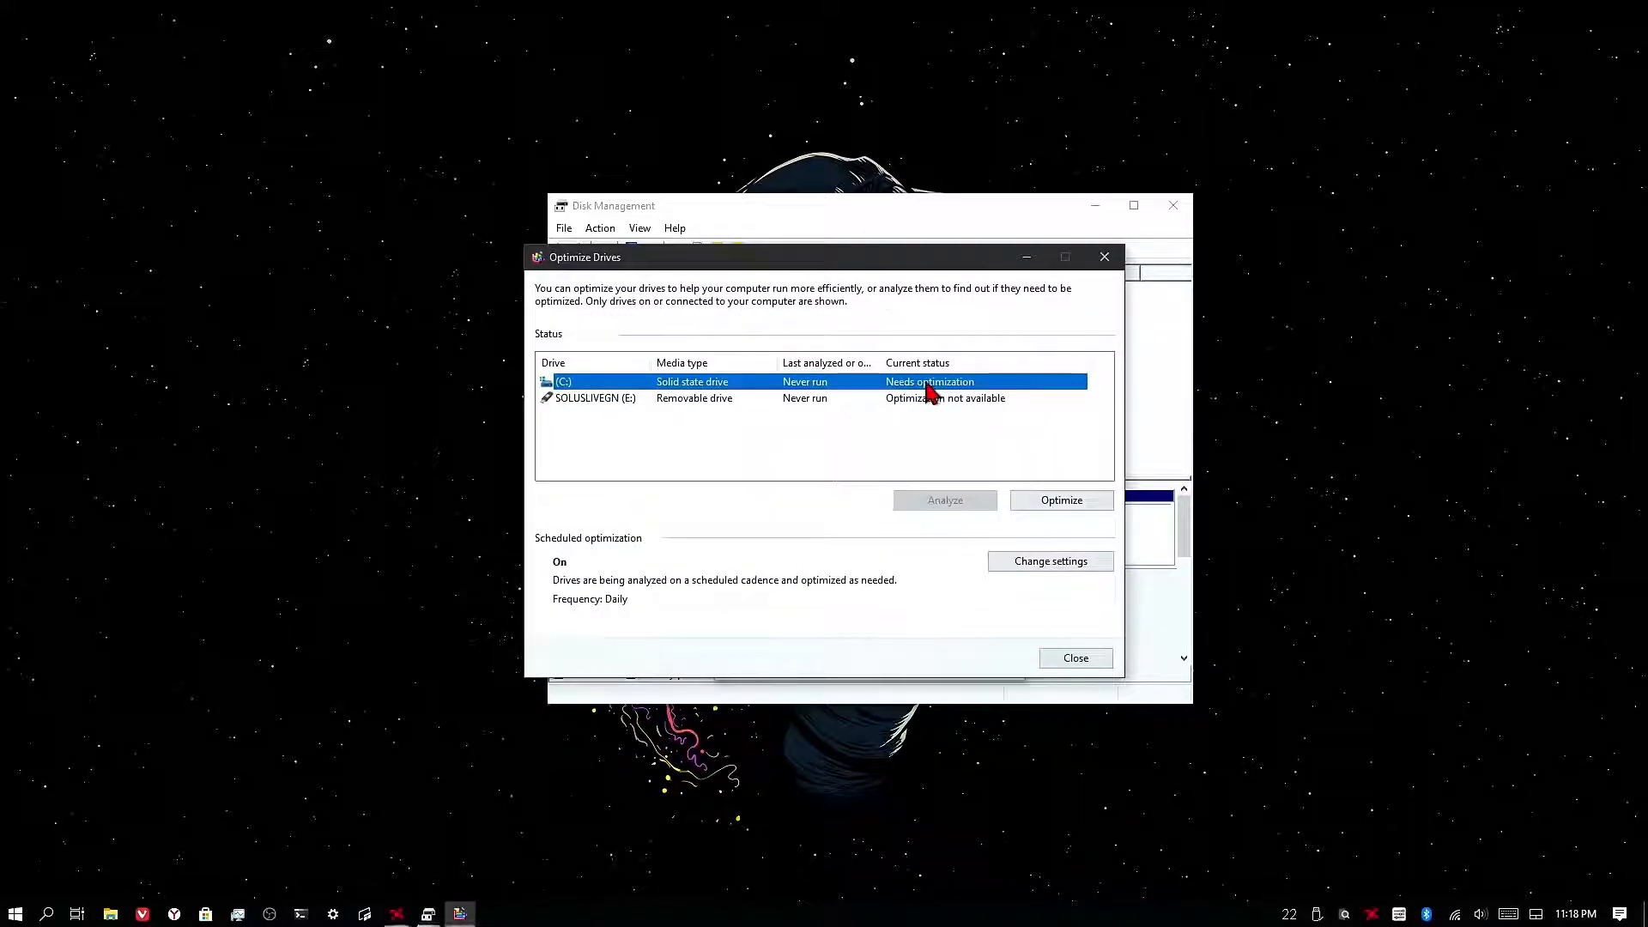
left_click(1041, 505)
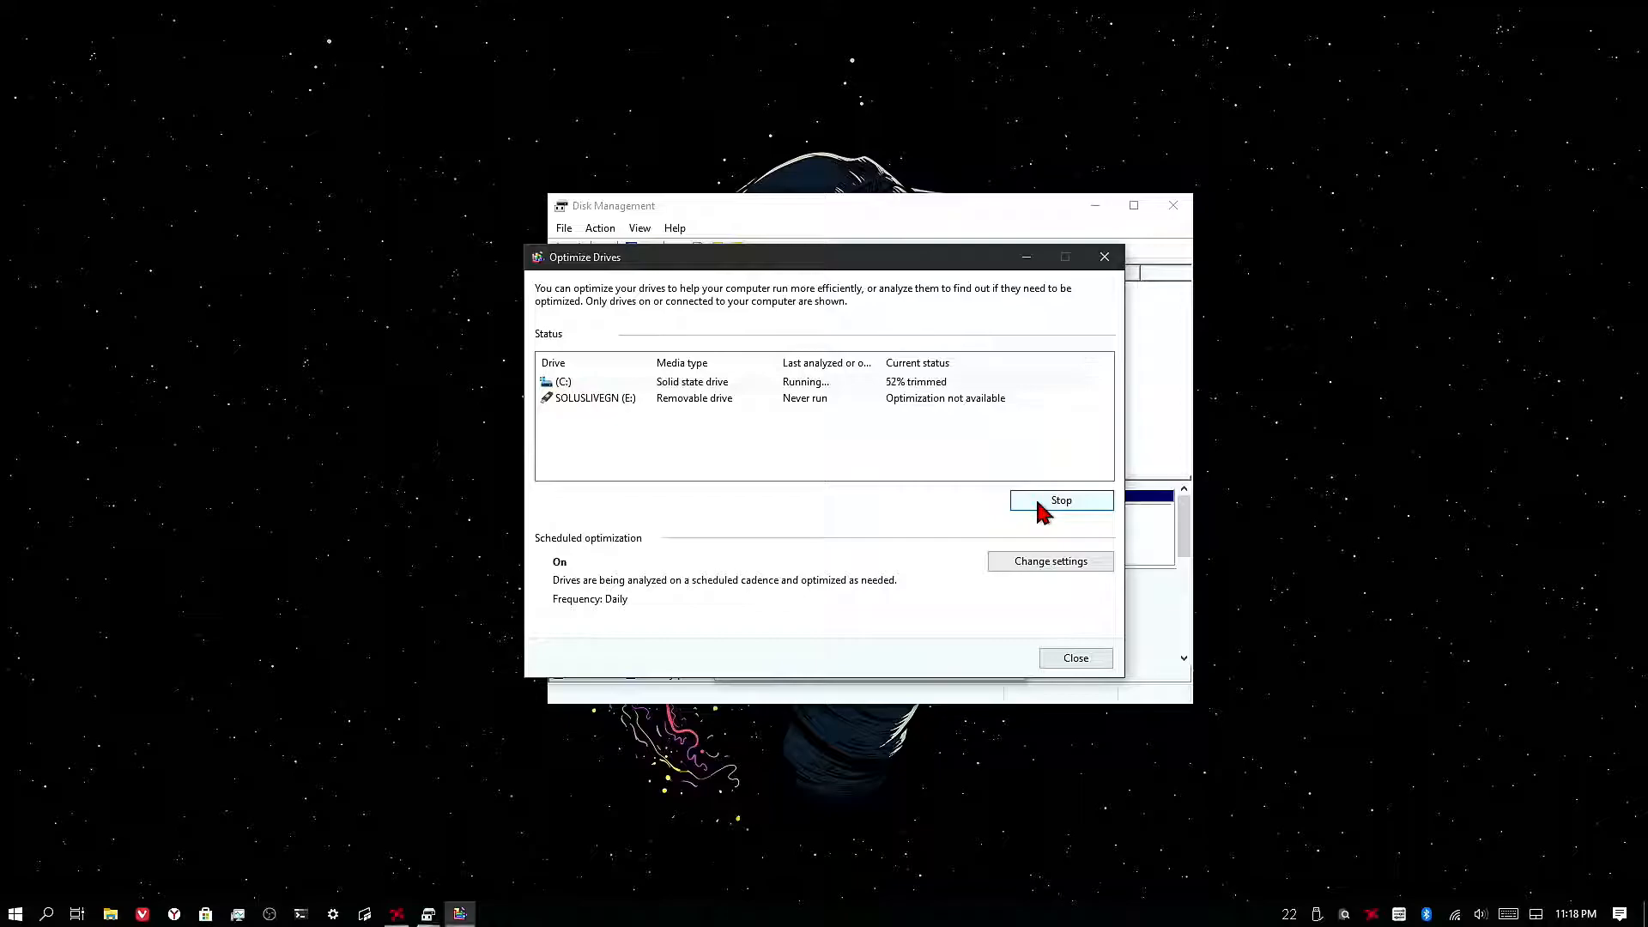
left_click(1076, 659)
left_click(848, 664)
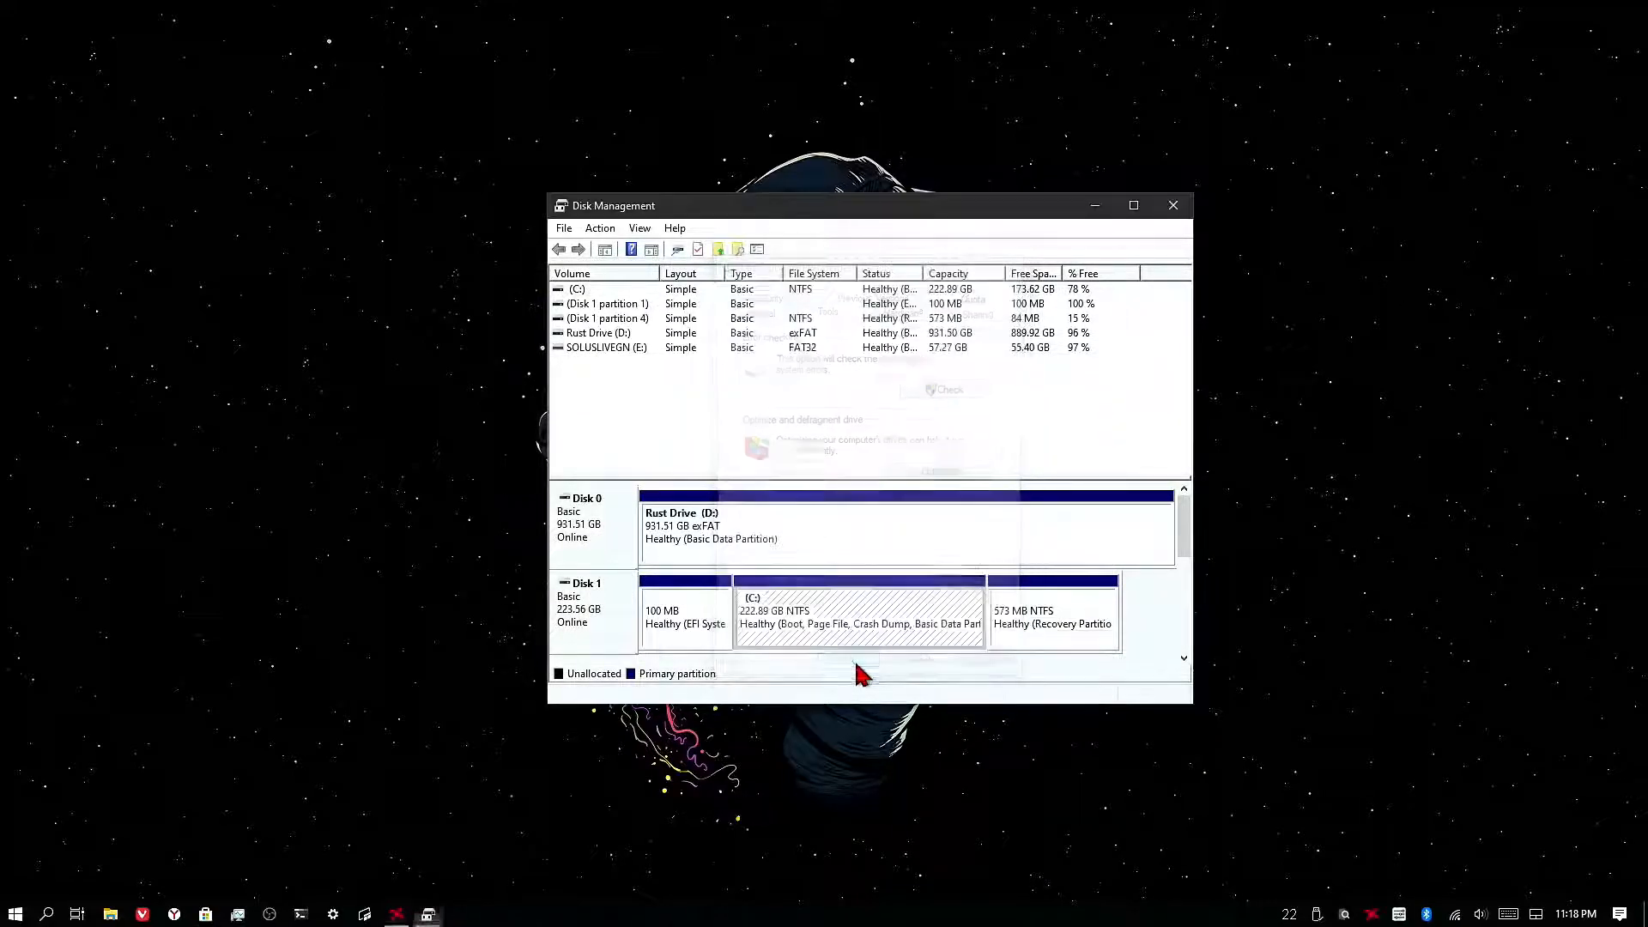
left_click(1173, 206)
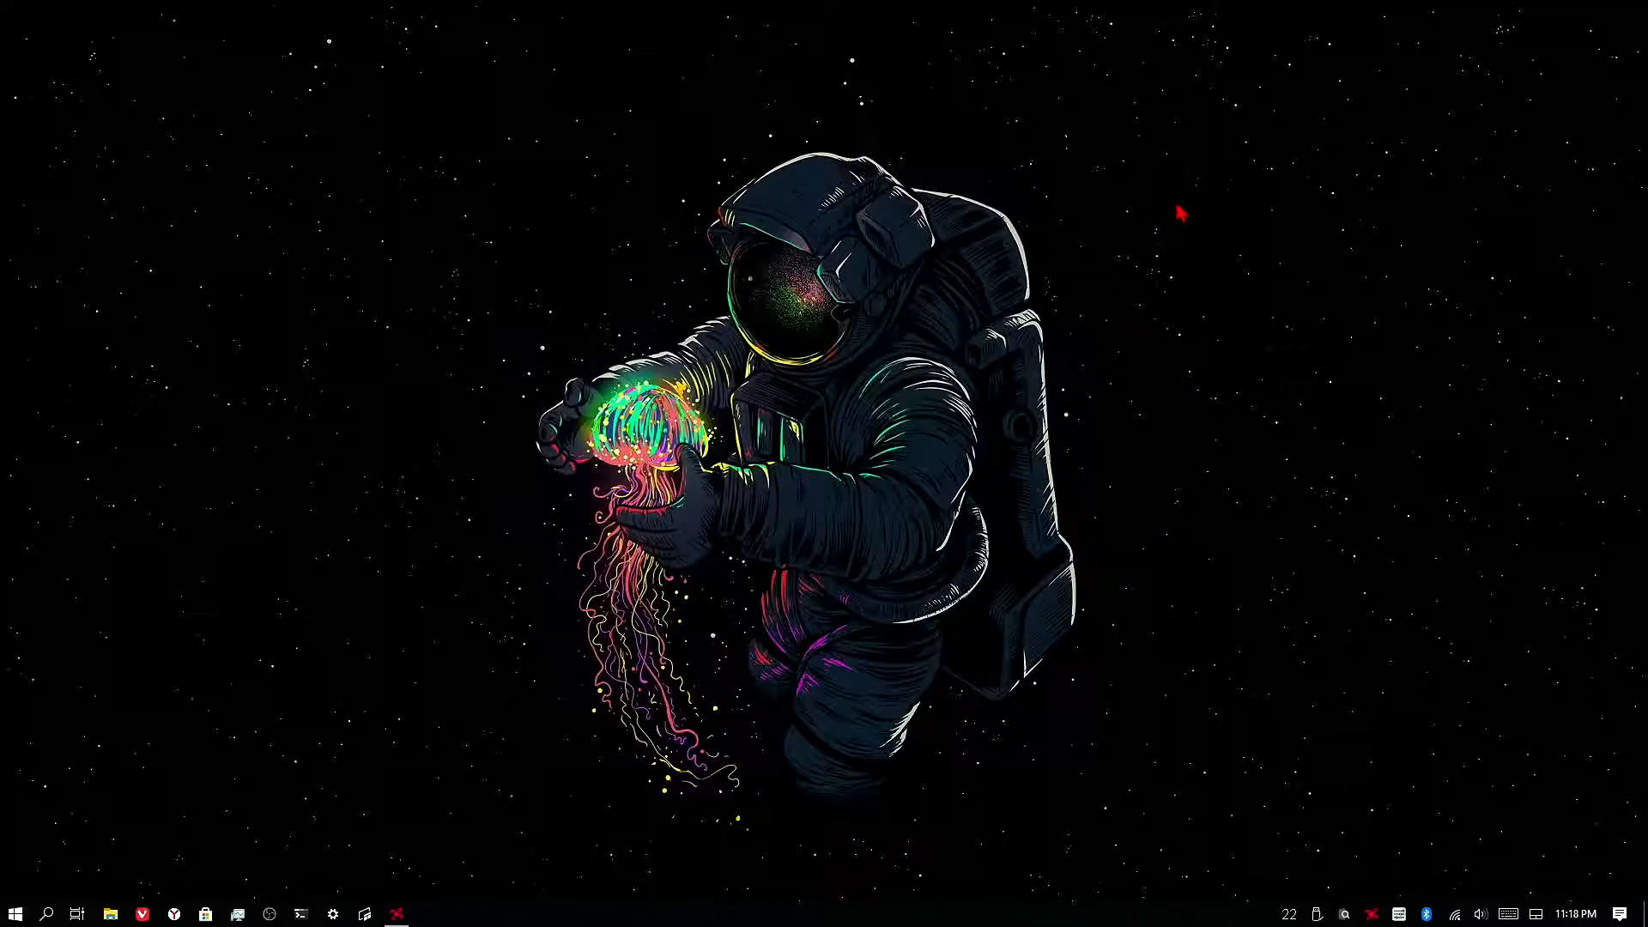